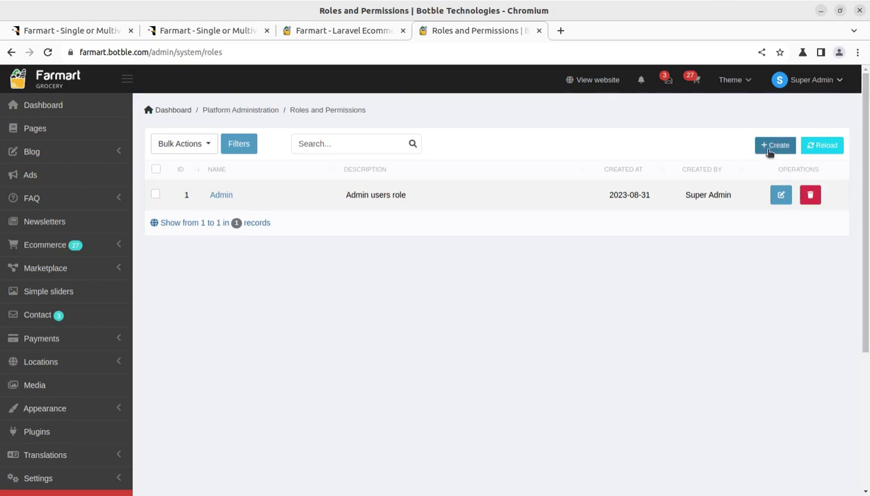
Step: Open the form for creating a new role and examine its name and description fields
click(775, 150)
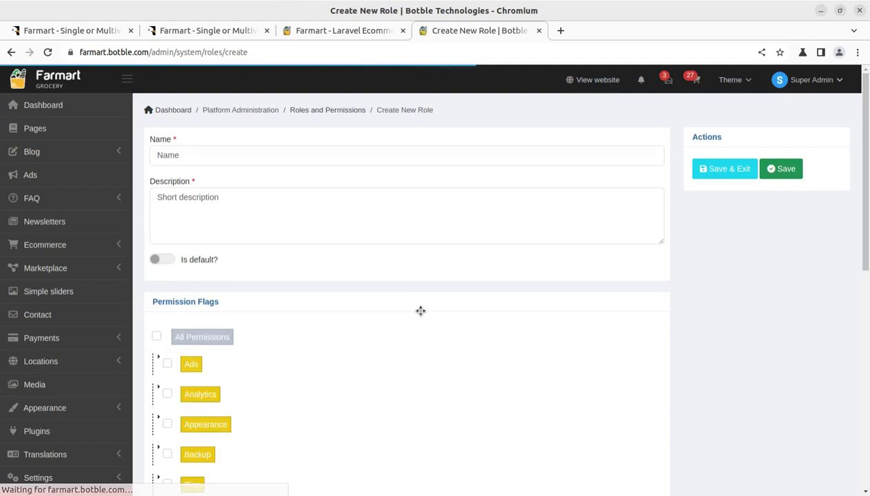
click(205, 155)
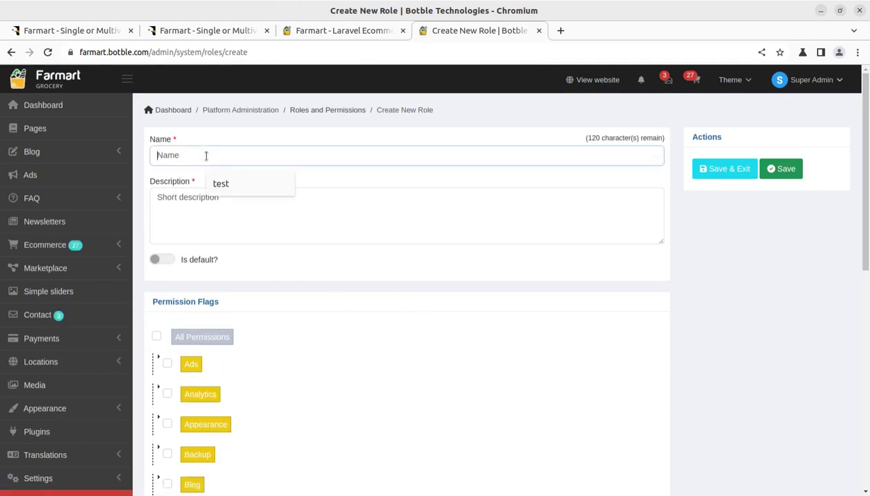
click(189, 219)
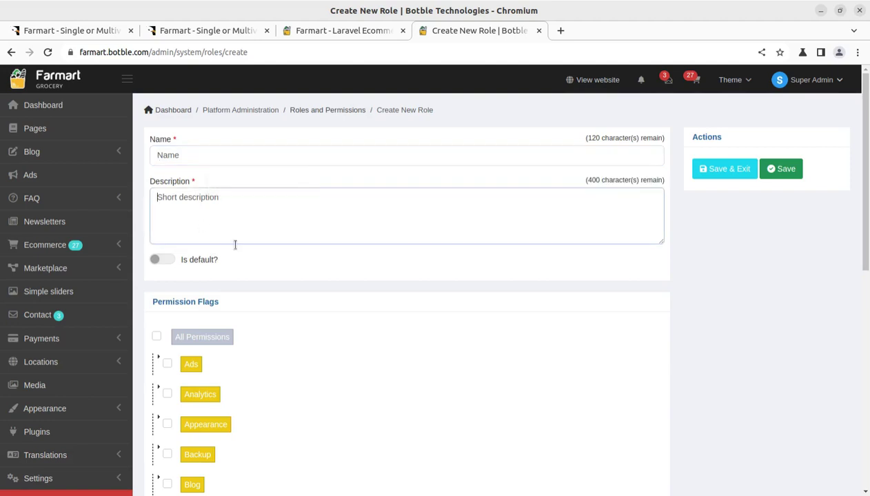
scroll(276, 255, down, 4)
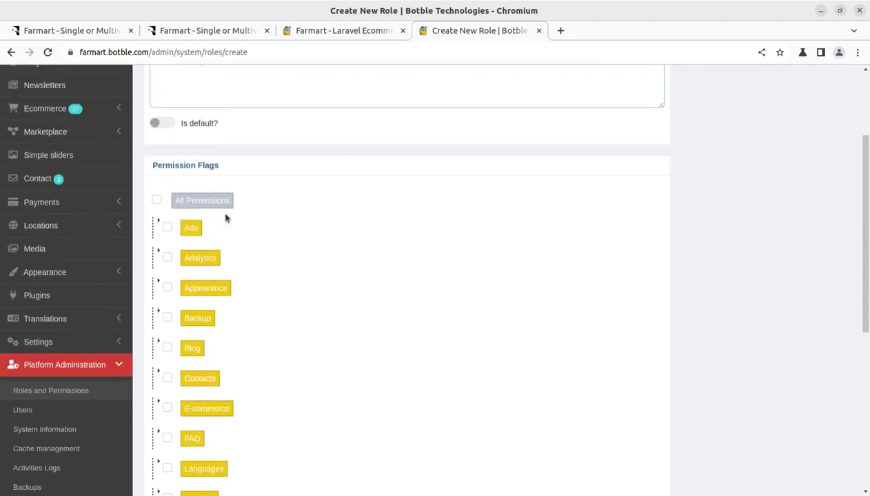
Step: Switch the new role's default option on and off again, and select and clear All Permissions
click(168, 124)
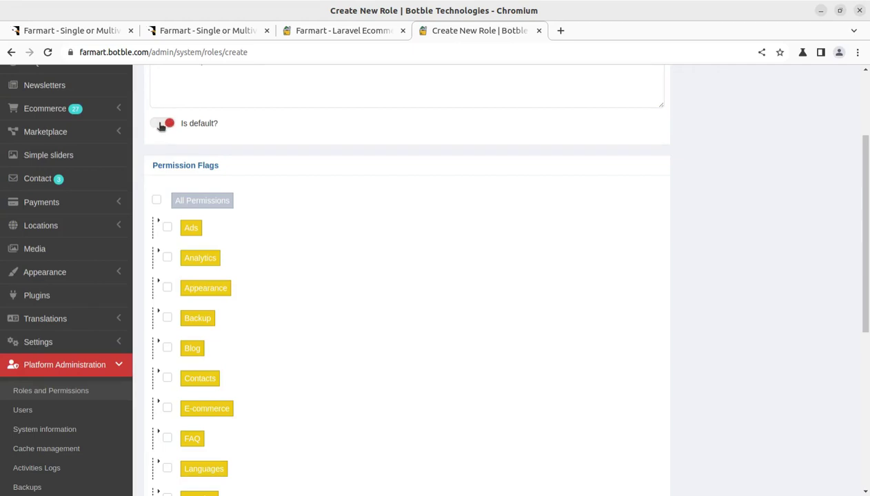
click(162, 124)
click(157, 200)
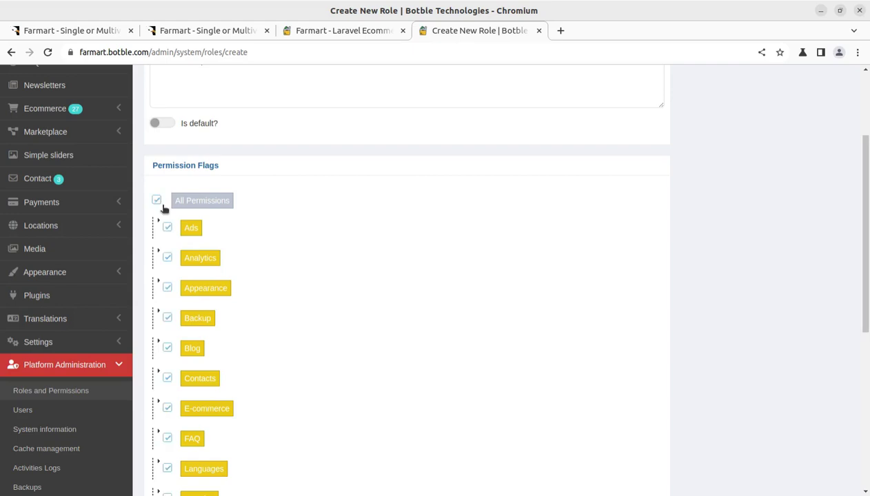
click(158, 201)
Step: Examine the list of permission flags available for the new role, from Ads down to Translation
scroll(214, 310, down, 3)
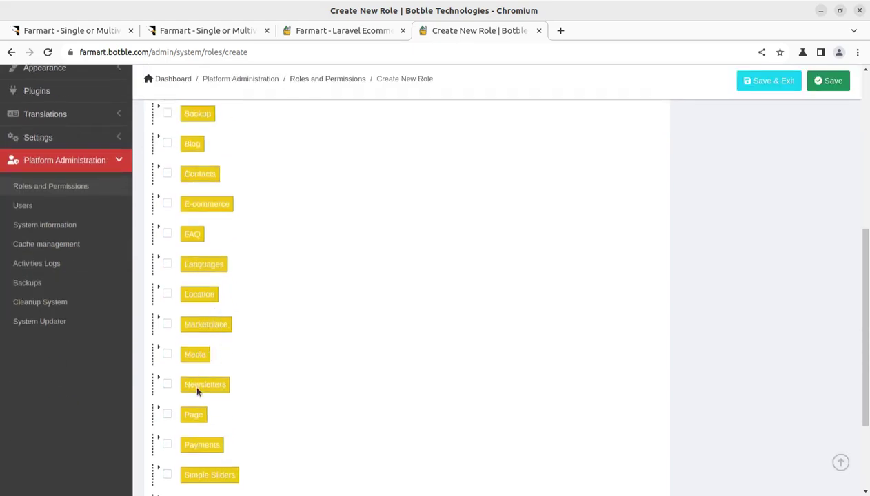
scroll(196, 381, down, 2)
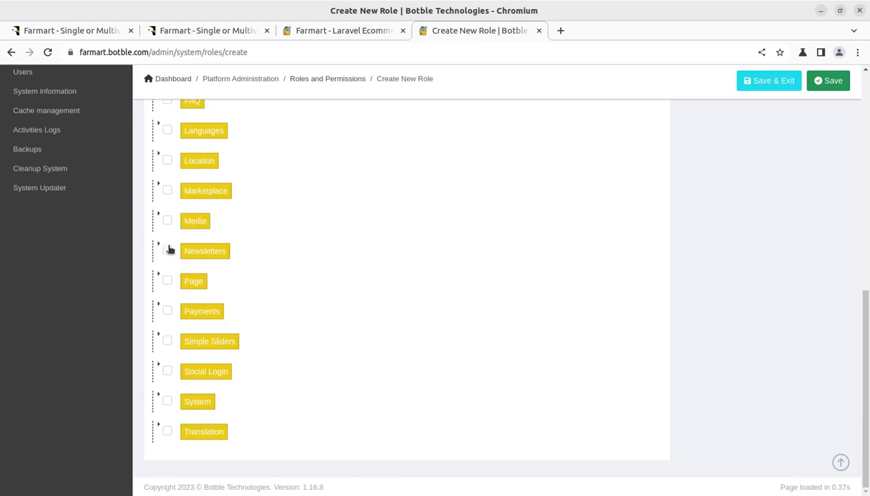
scroll(82, 290, up, 1)
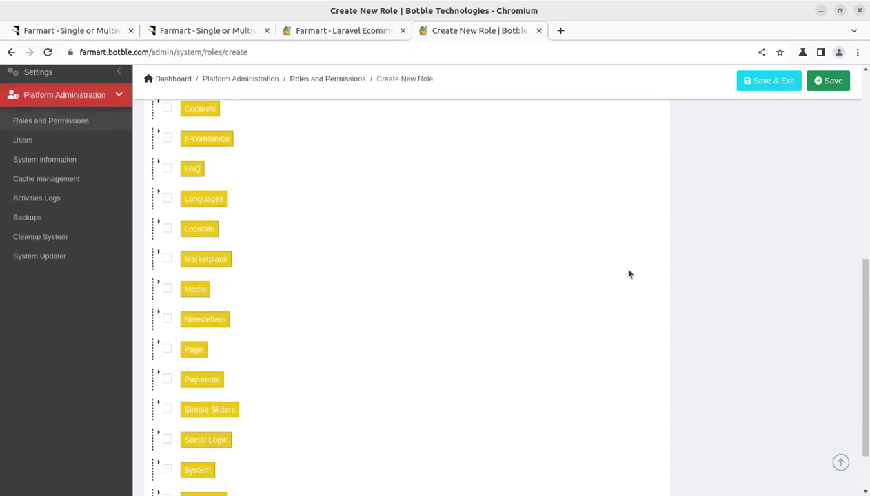
scroll(482, 276, up, 2)
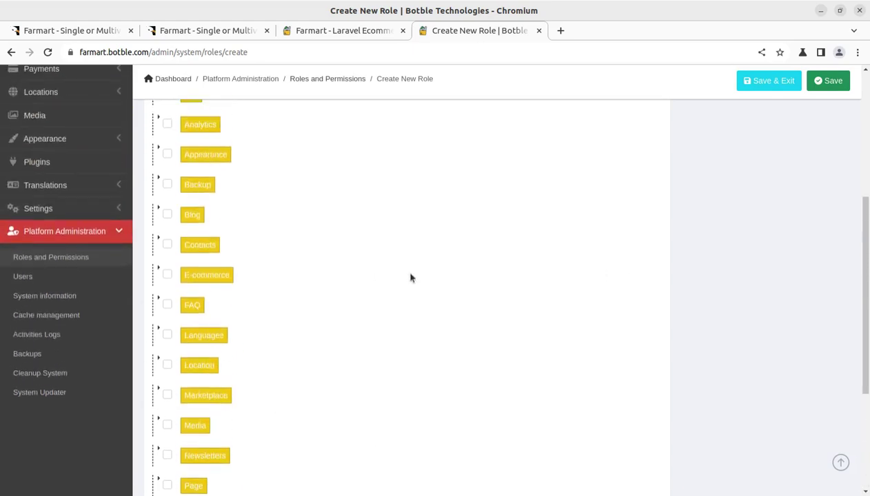
Step: Open the System information page and examine the installed packages, their dependencies, and the server environment details
click(38, 303)
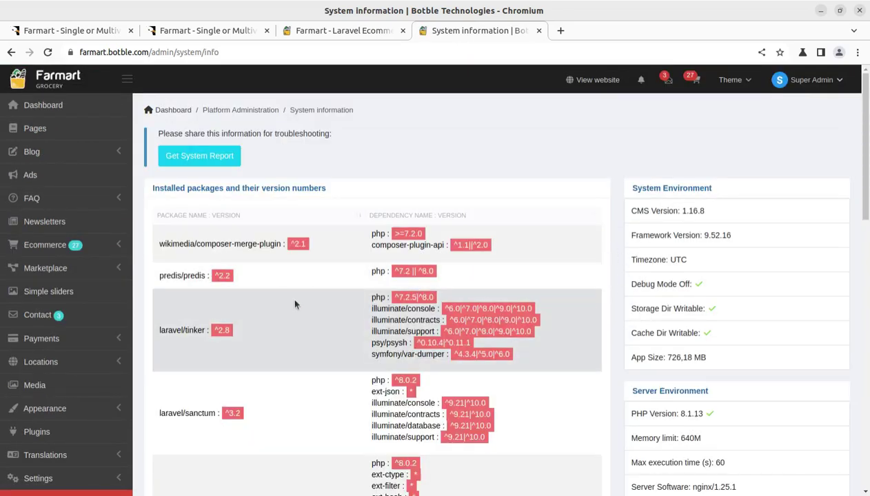
scroll(296, 304, down, 3)
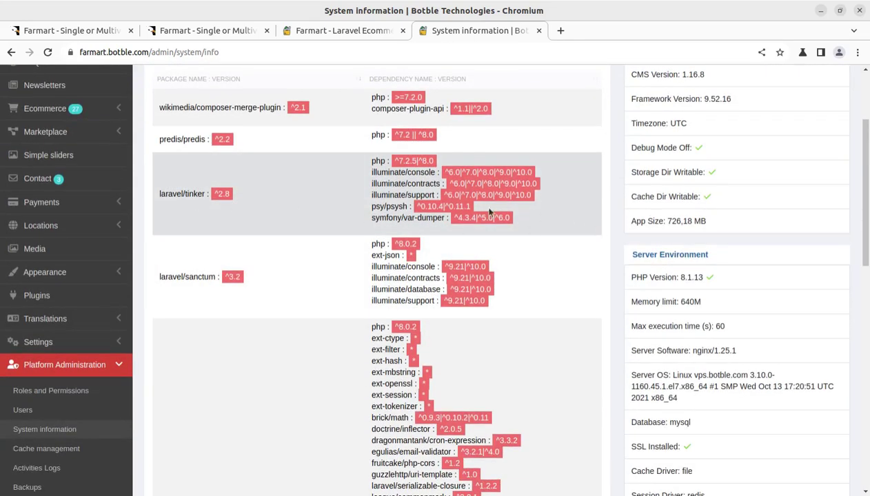
scroll(483, 210, up, 2)
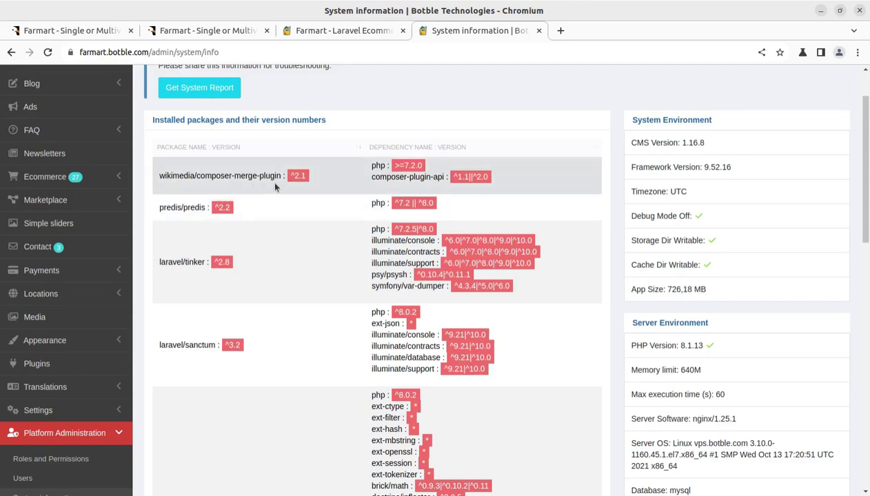
scroll(243, 249, down, 15)
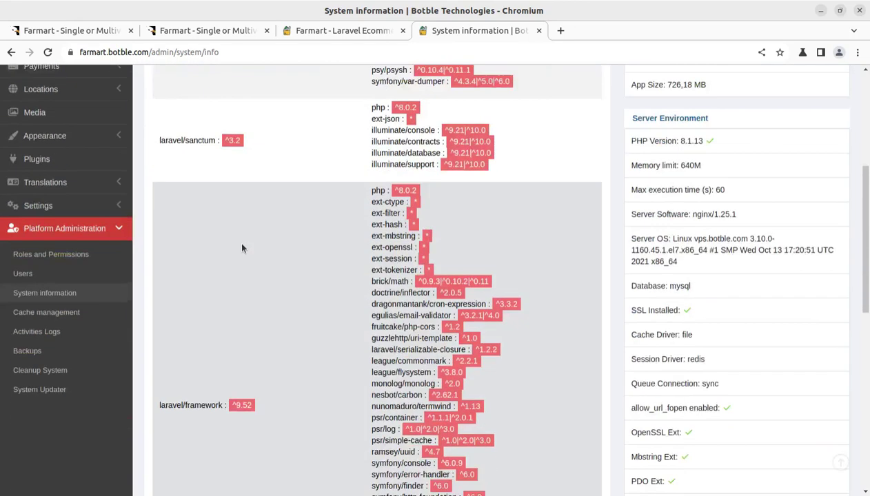
scroll(328, 254, down, 1)
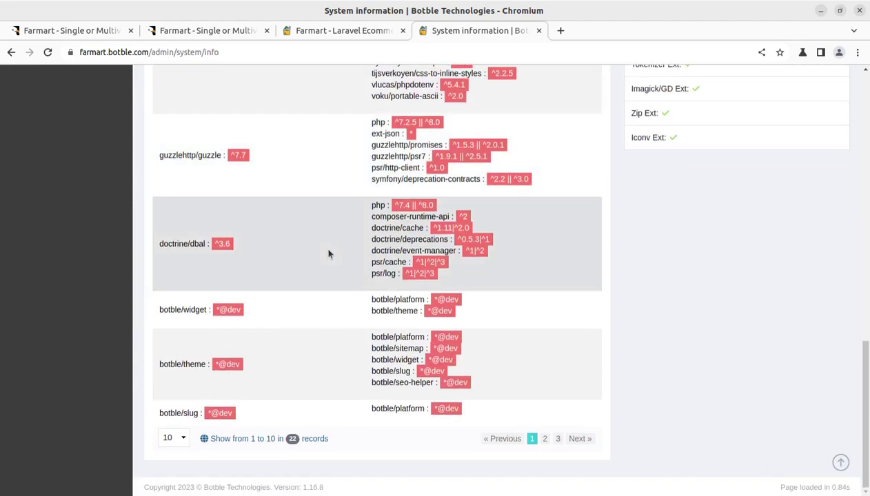
scroll(328, 255, up, 3)
scroll(328, 254, down, 3)
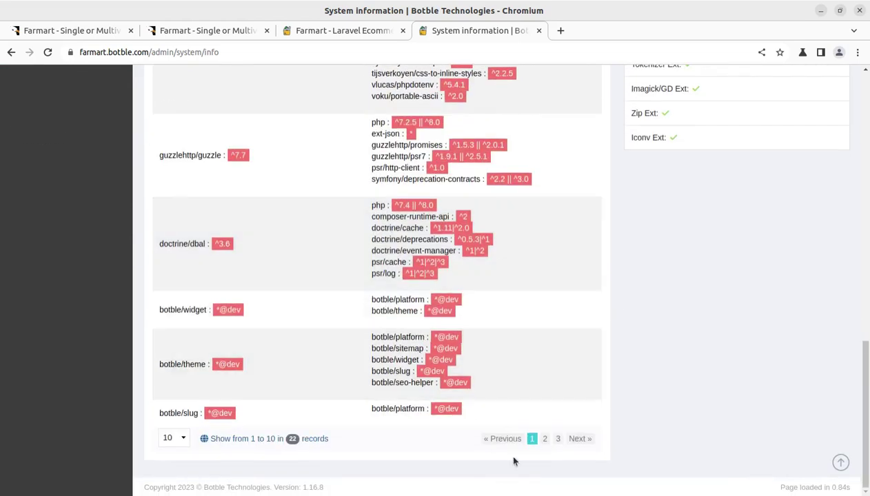
scroll(628, 358, up, 2)
scroll(659, 168, up, 5)
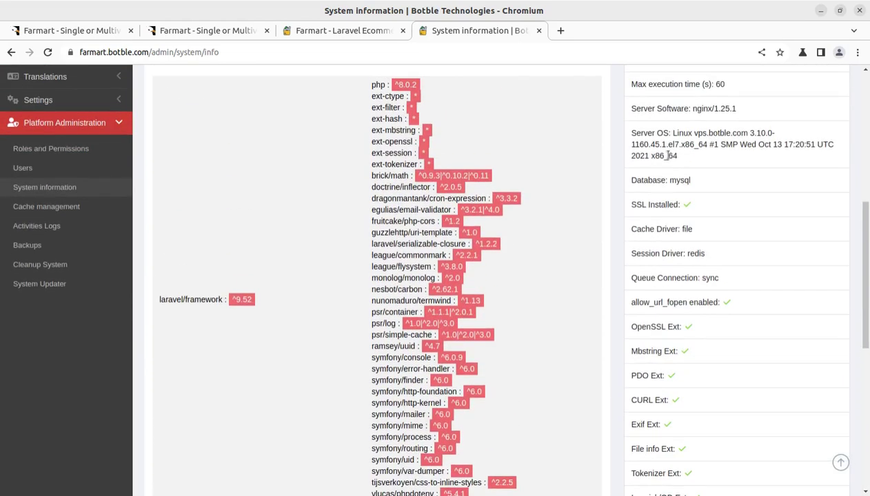
scroll(683, 182, up, 1)
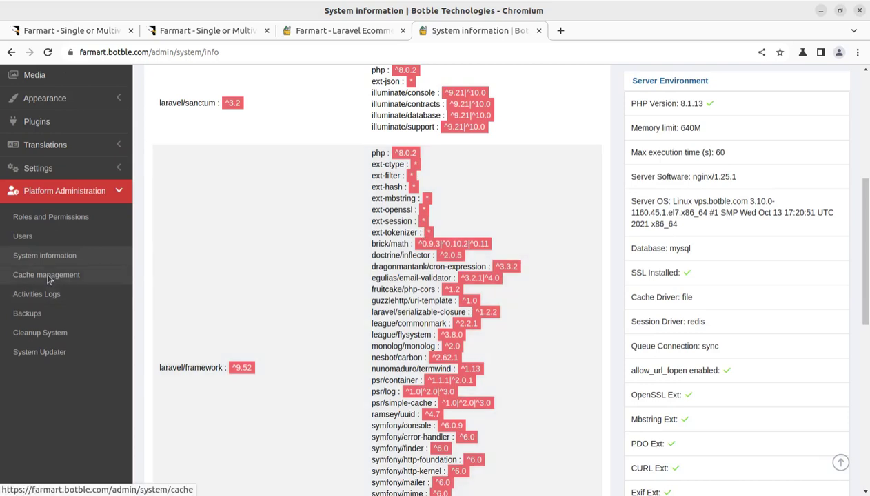
Step: Open the Cache management page and review its clear cache commands
click(48, 277)
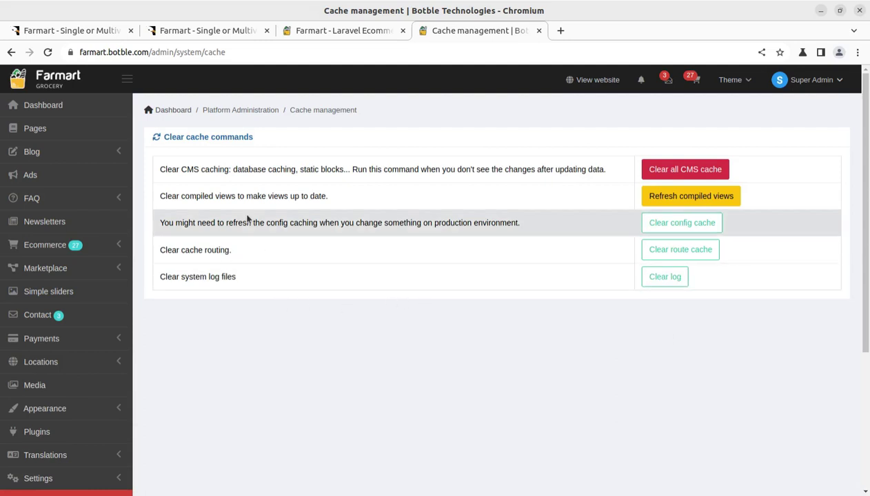
scroll(247, 219, down, 5)
scroll(214, 265, down, 1)
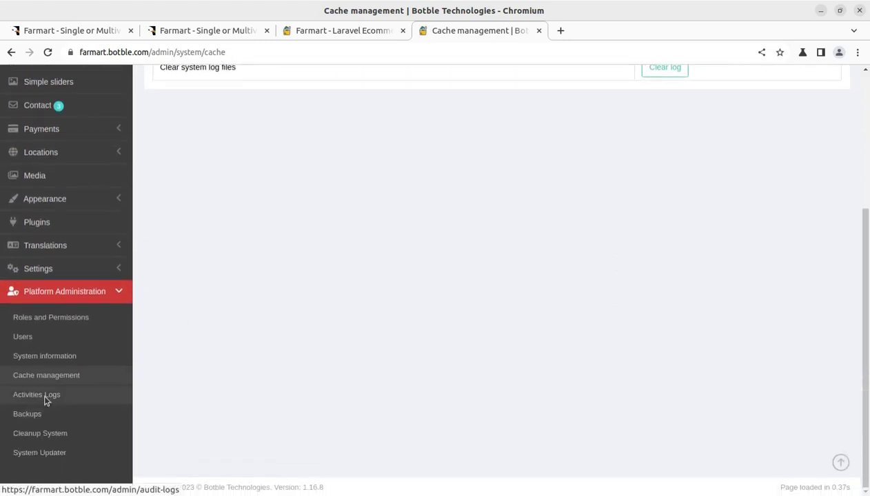
Step: Open the Activities Logs, view the Super Admin profile linked in the newest entry, and return to the logs
click(45, 398)
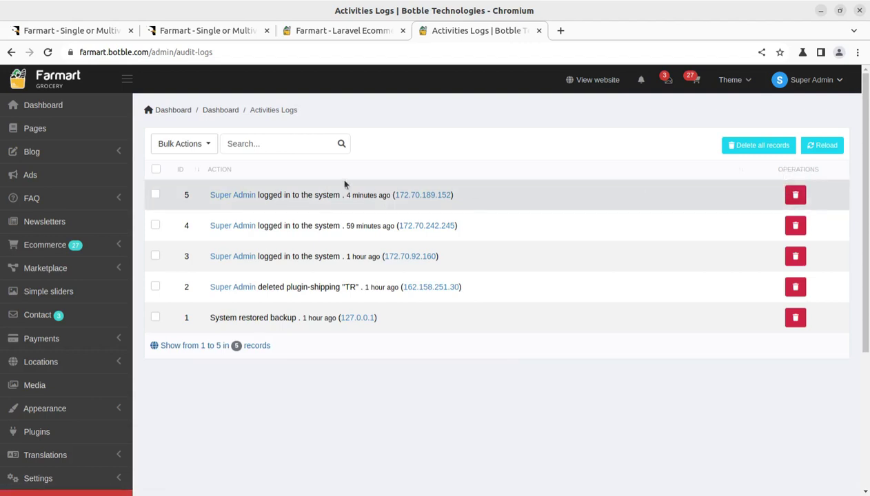
click(242, 197)
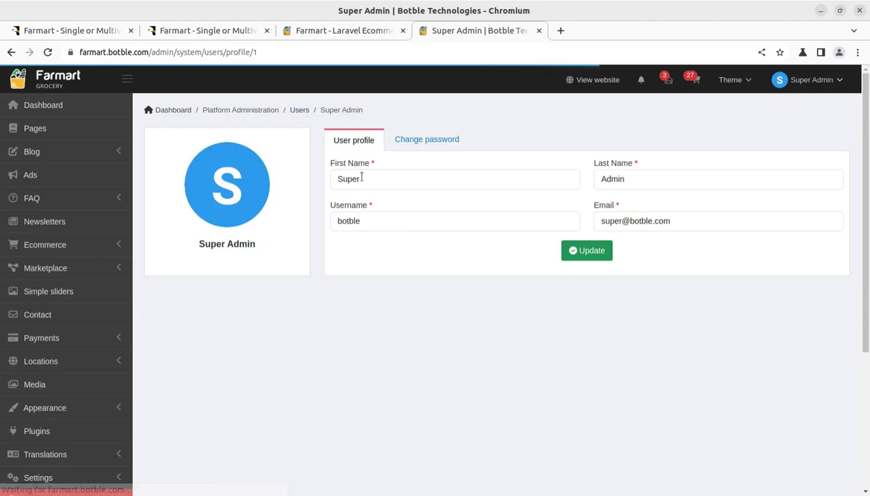
click(14, 53)
Step: Open the Backups page and review the backup notes and the existing demo site backup
scroll(83, 268, down, 3)
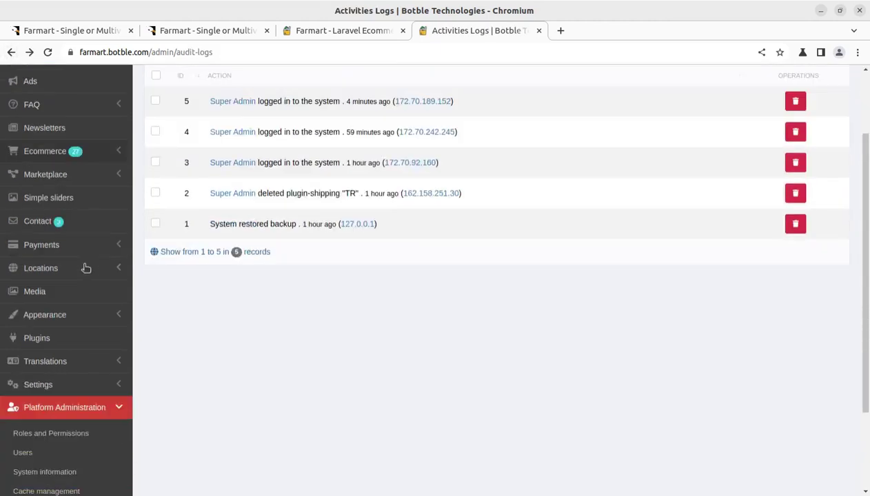
click(29, 413)
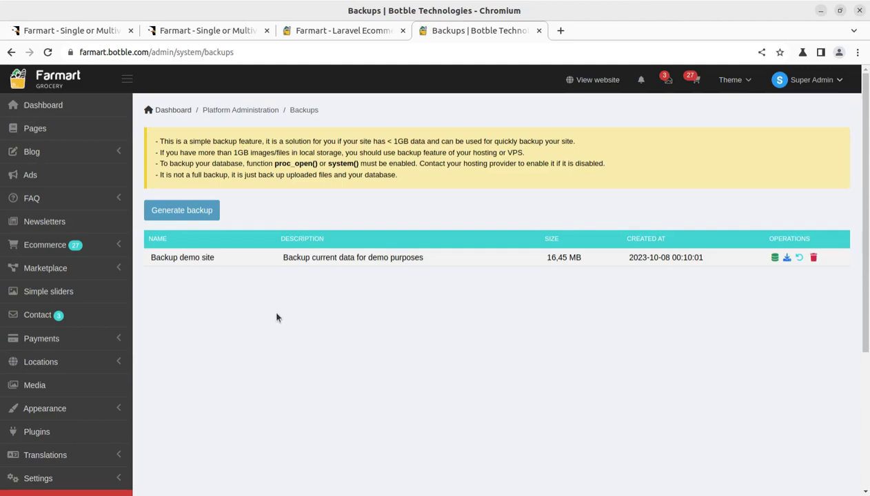
scroll(262, 311, down, 5)
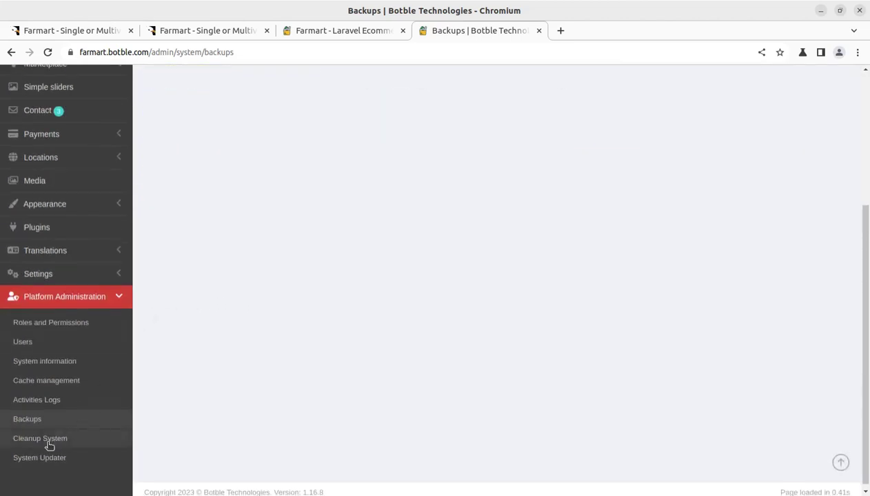
scroll(299, 387, up, 3)
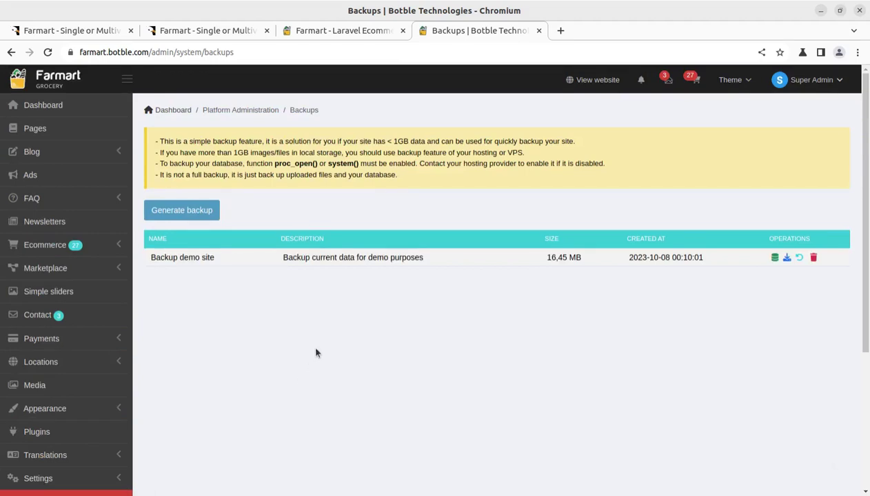
Step: Open the Cleanup System page and read the instruction about choosing tables to ignore
scroll(307, 347, down, 3)
scroll(157, 400, down, 2)
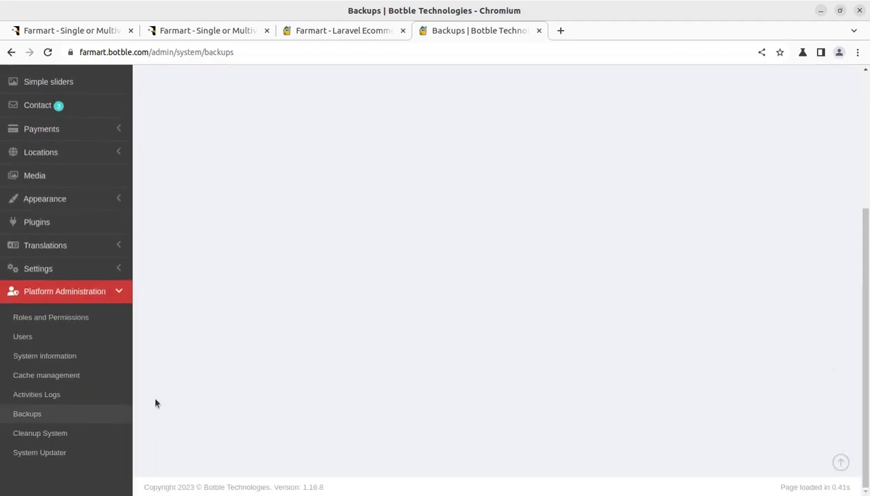
click(57, 436)
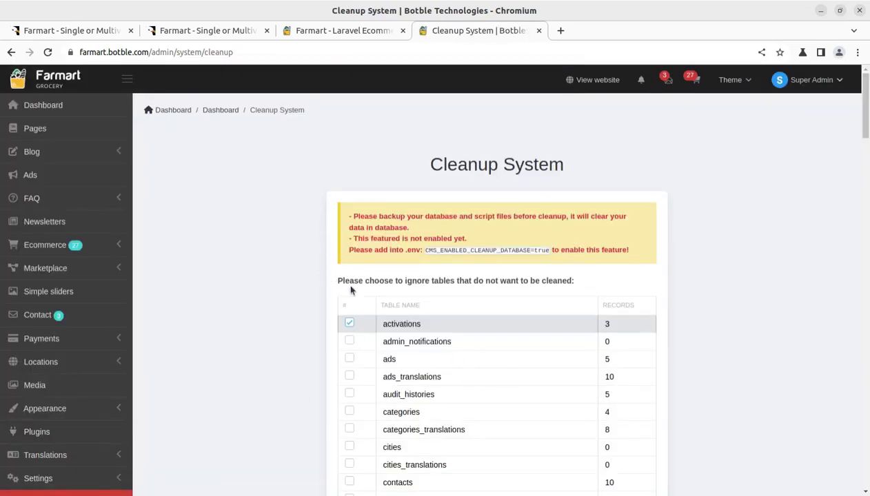
drag(351, 290, 511, 283)
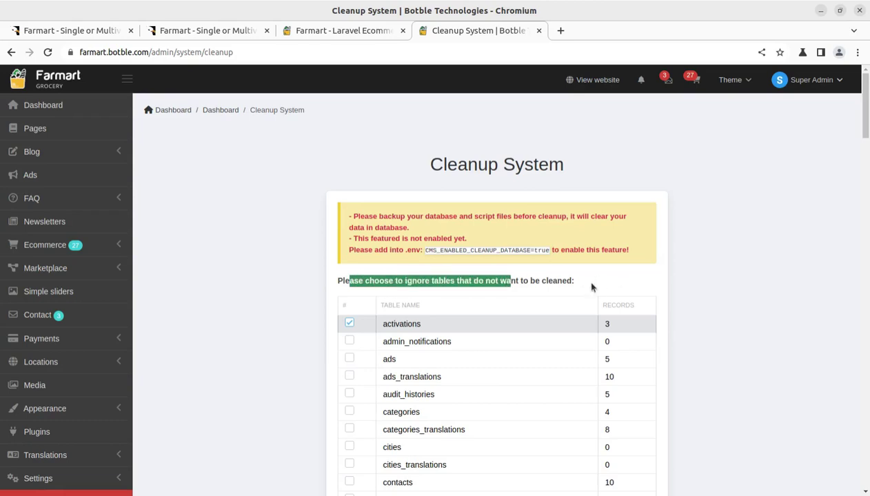
click(591, 287)
Step: Mark the ec_products table as one to ignore during the database cleanup
scroll(533, 292, down, 3)
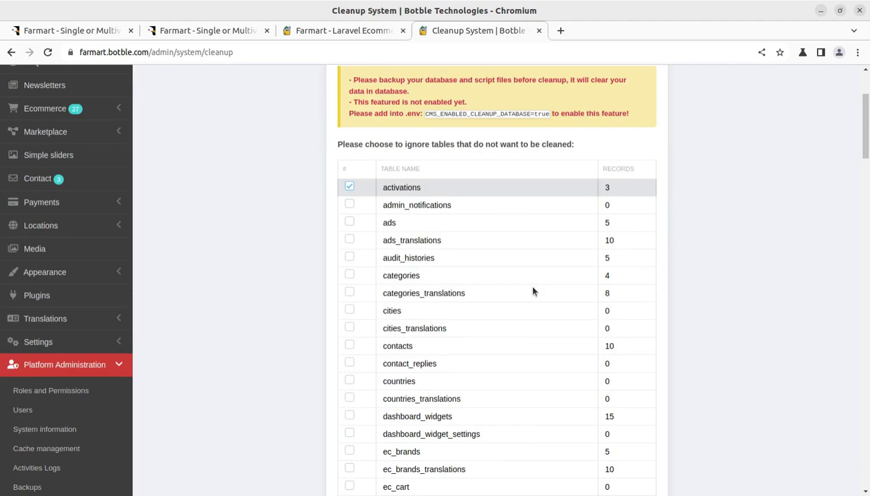
scroll(528, 288, down, 3)
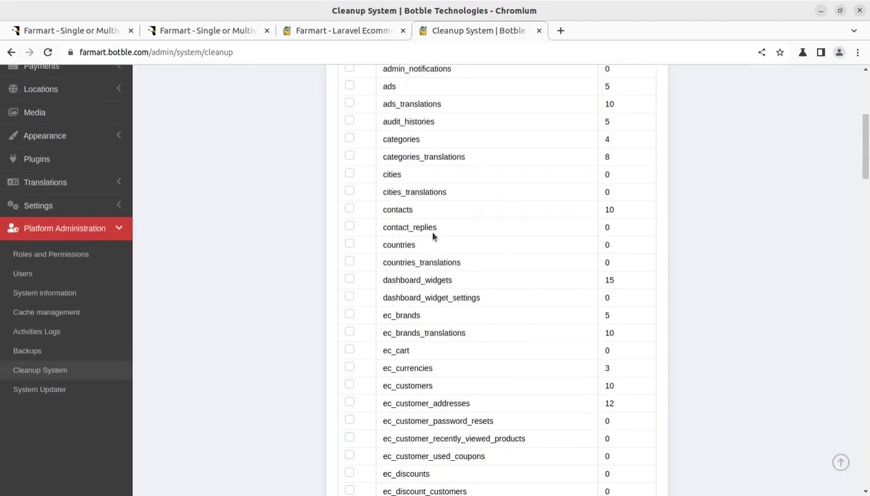
scroll(591, 255, down, 8)
scroll(465, 259, down, 3)
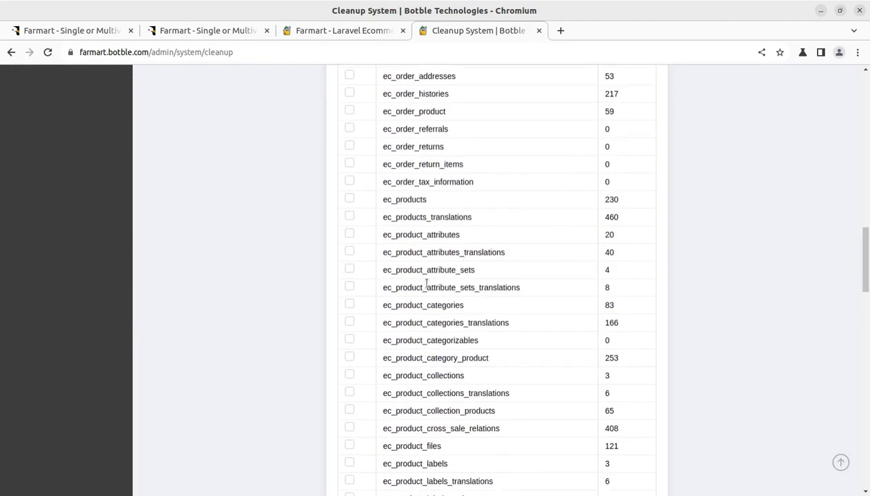
click(348, 199)
Step: Review which database tables are marked to be ignored, down to the end of the cleanup list
scroll(617, 219, up, 15)
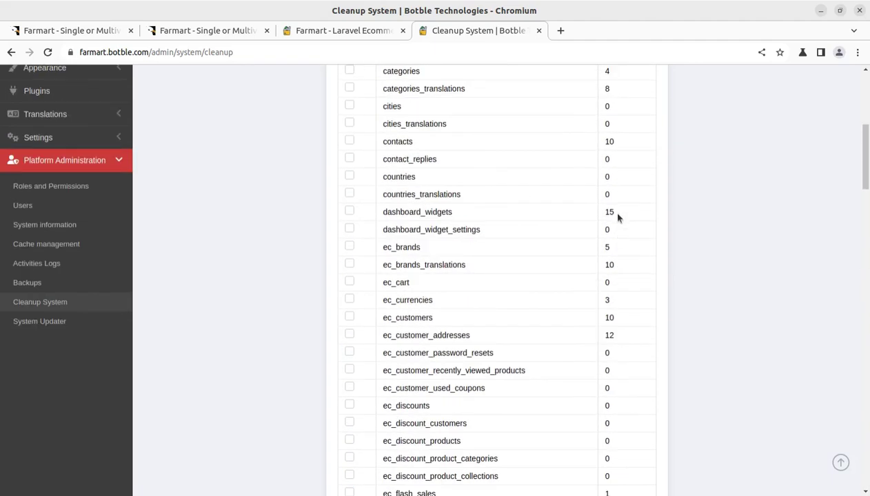
scroll(623, 307, down, 20)
scroll(623, 311, down, 10)
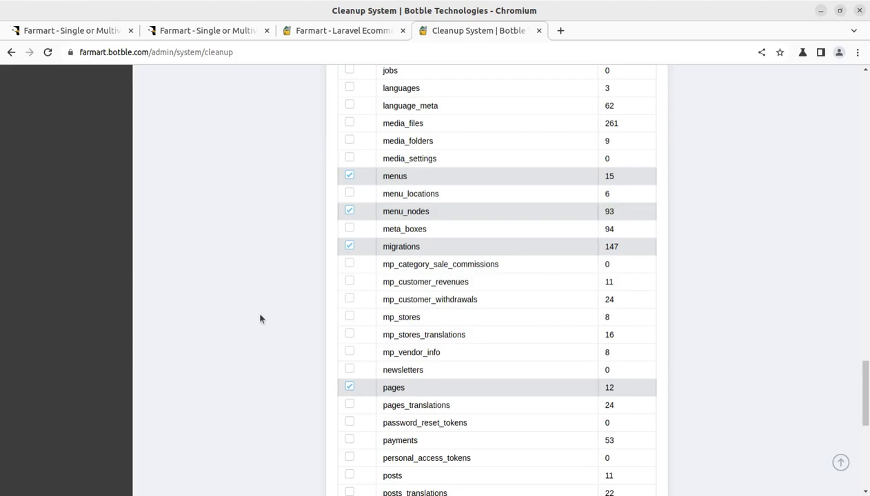
scroll(261, 318, down, 6)
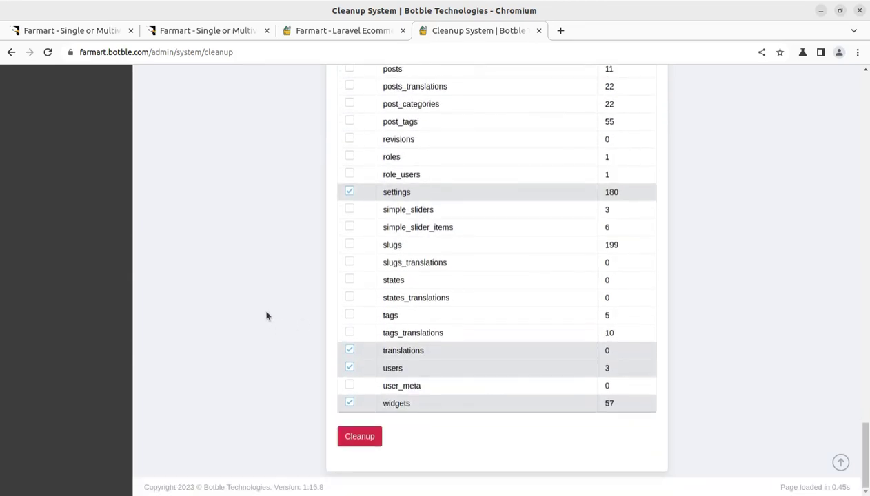
Step: Open the System Updater page and review the upgrade notes, the re-install option and the latest changelog
scroll(267, 316, up, 20)
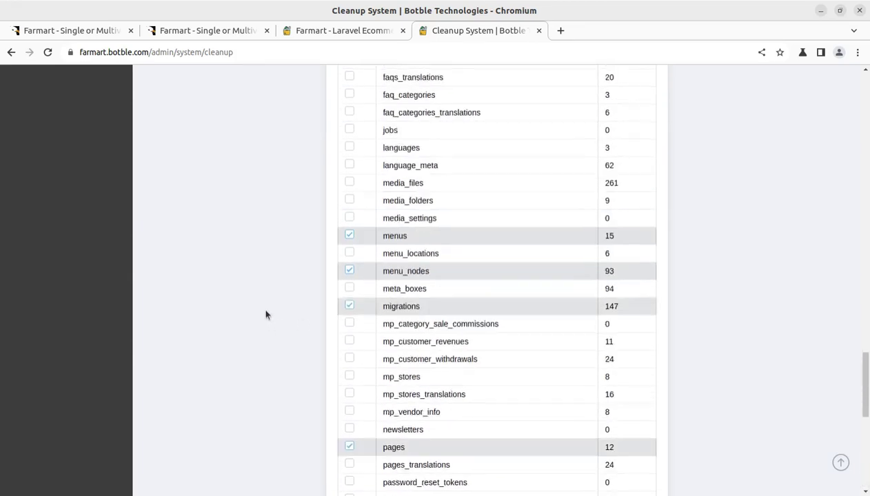
scroll(194, 374, up, 4)
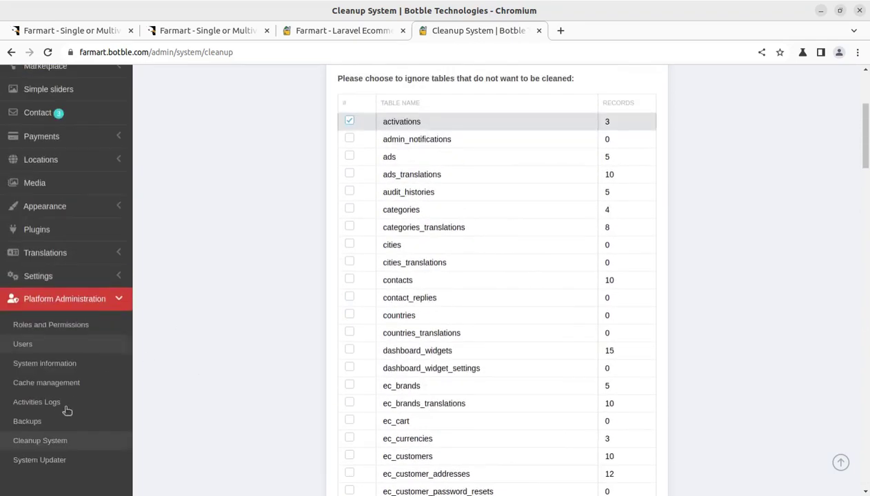
click(44, 461)
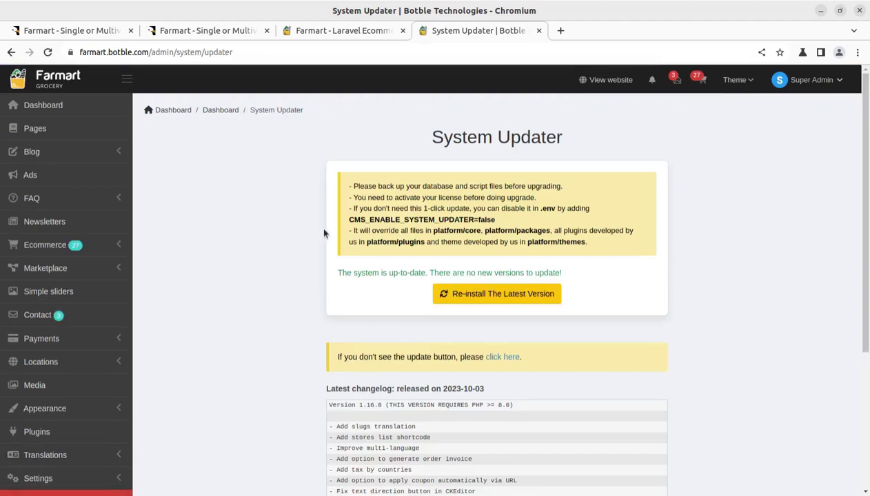
scroll(321, 227, down, 4)
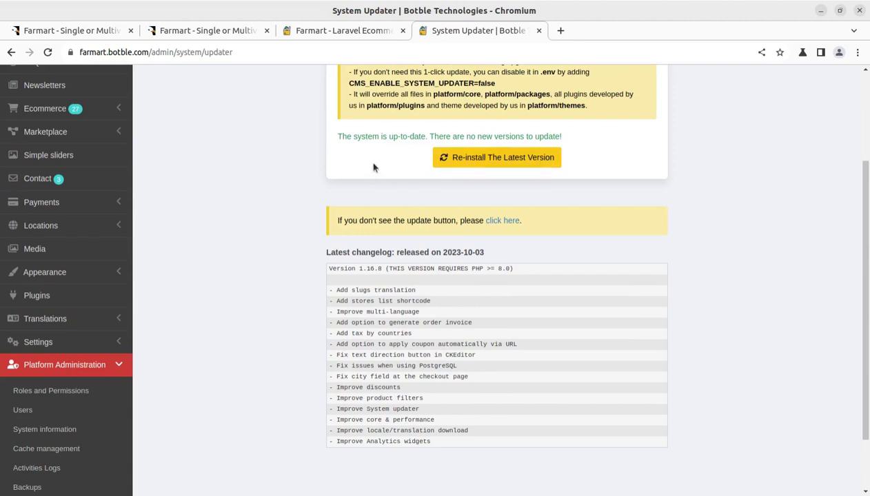
click(514, 158)
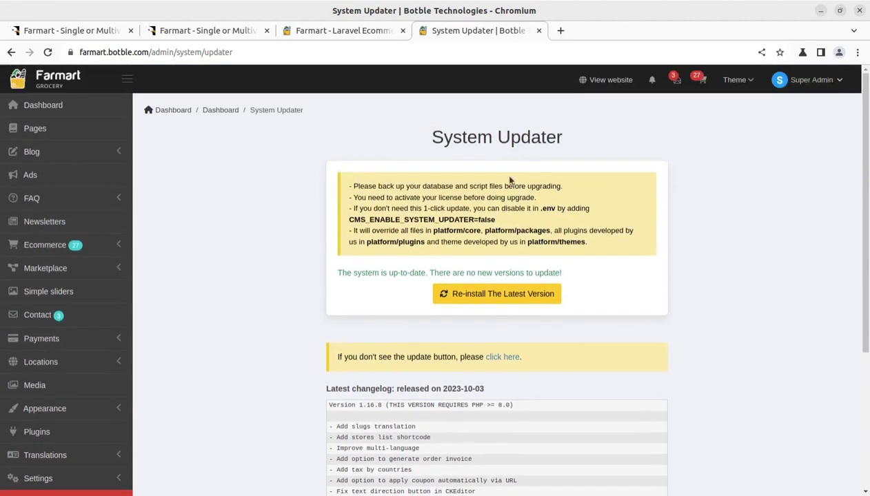
scroll(520, 311, down, 6)
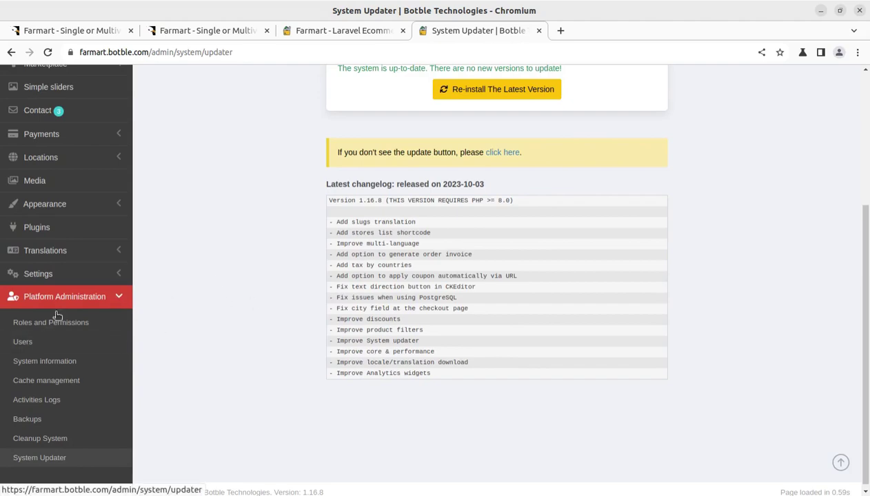
scroll(71, 372, up, 3)
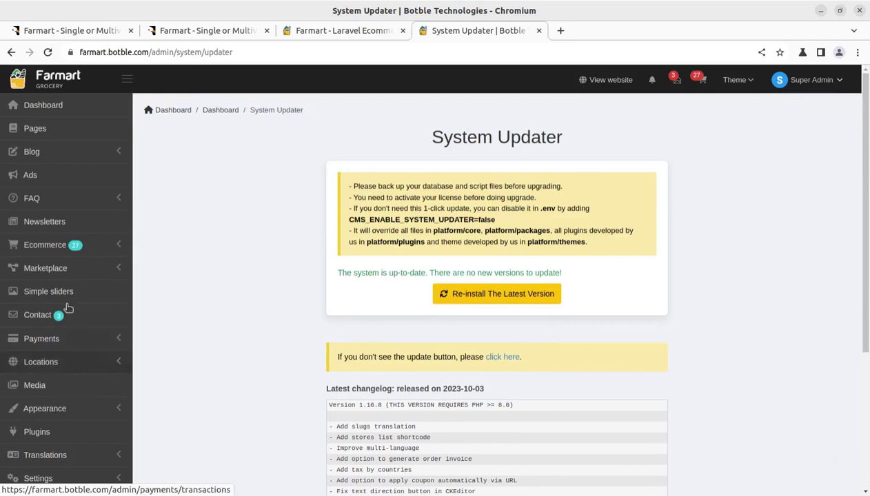
Step: Return to the dashboard, and open the Pages list to look through the site's pages
click(29, 109)
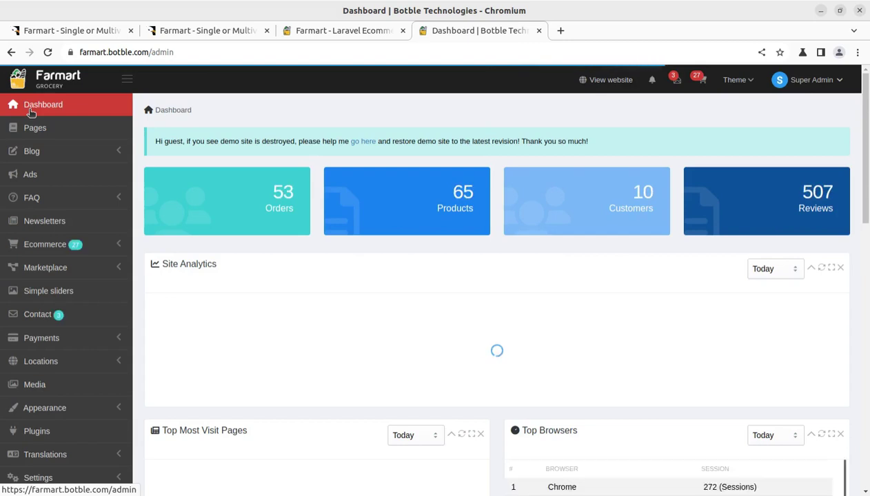
click(40, 131)
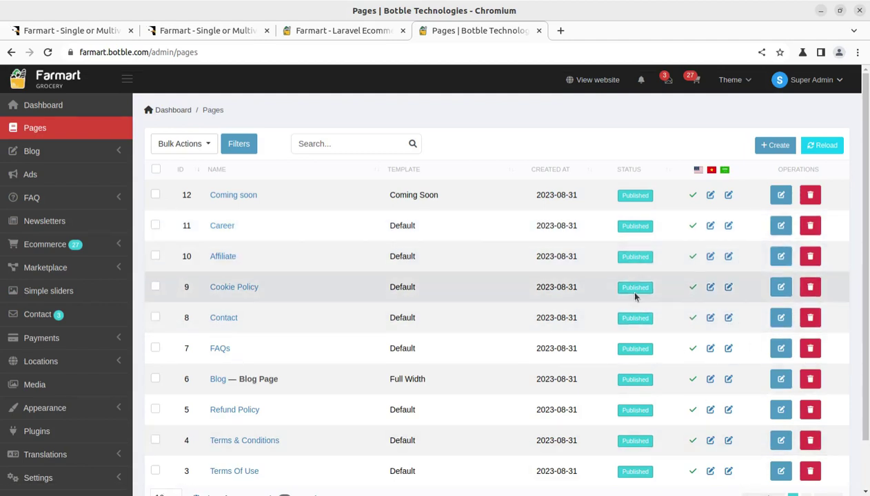
scroll(634, 293, down, 2)
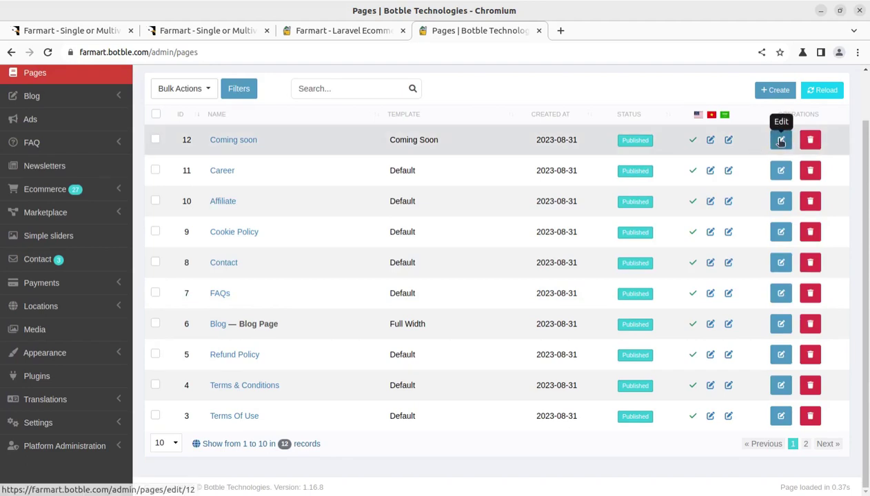
Step: Open the Coming soon page for editing and review its shortcode content in source and visual view, plus its SEO section
click(780, 142)
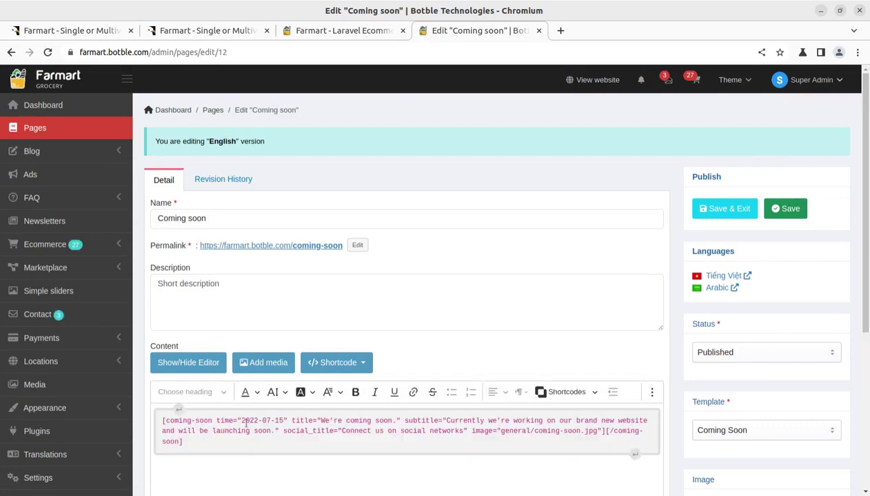
scroll(245, 424, down, 2)
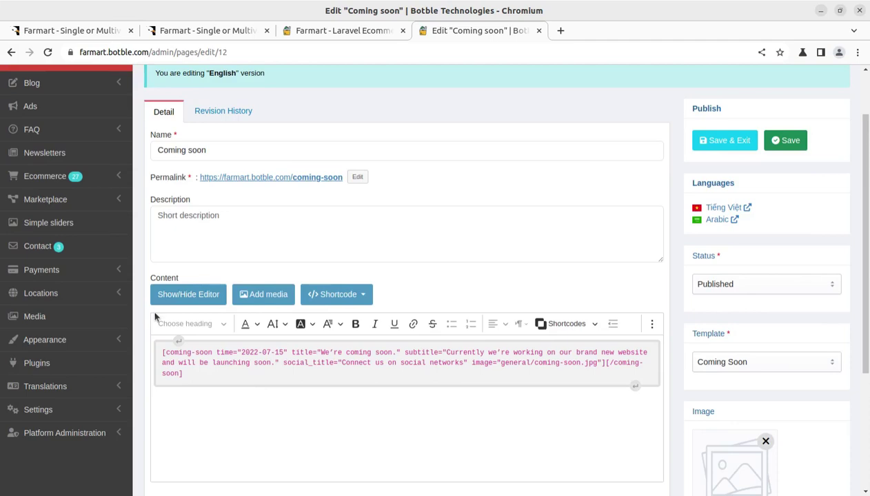
click(177, 301)
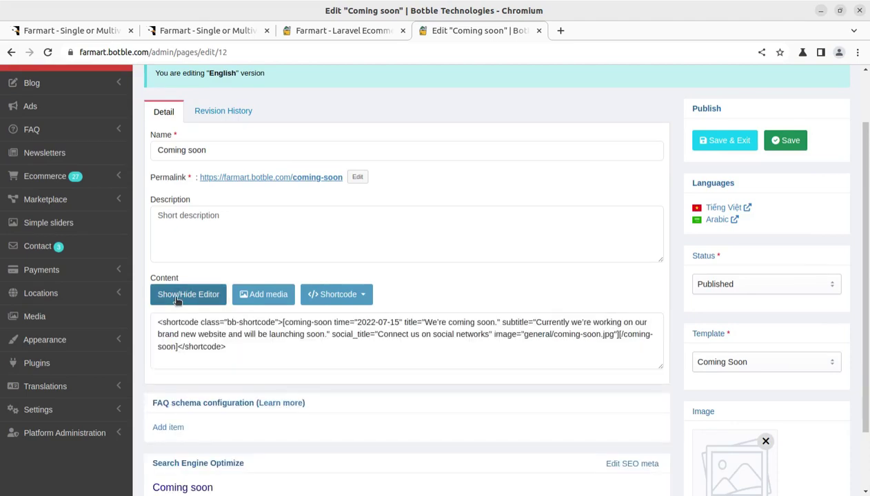
click(177, 301)
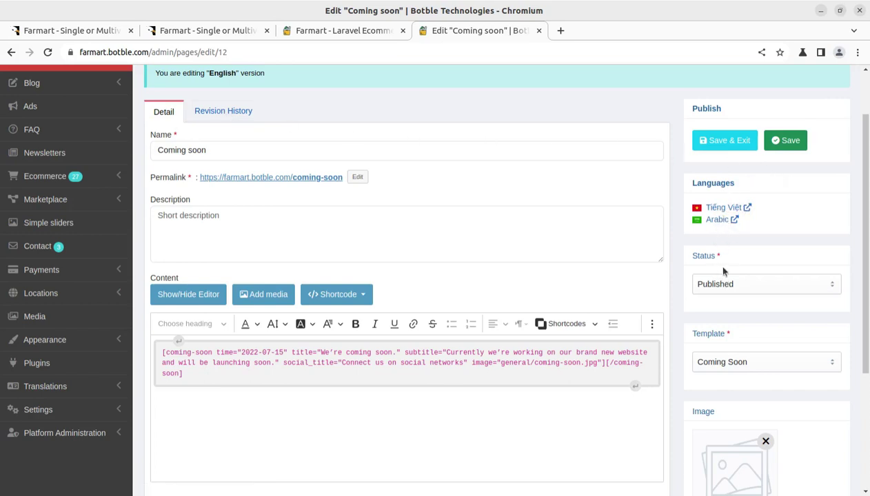
scroll(735, 314, down, 3)
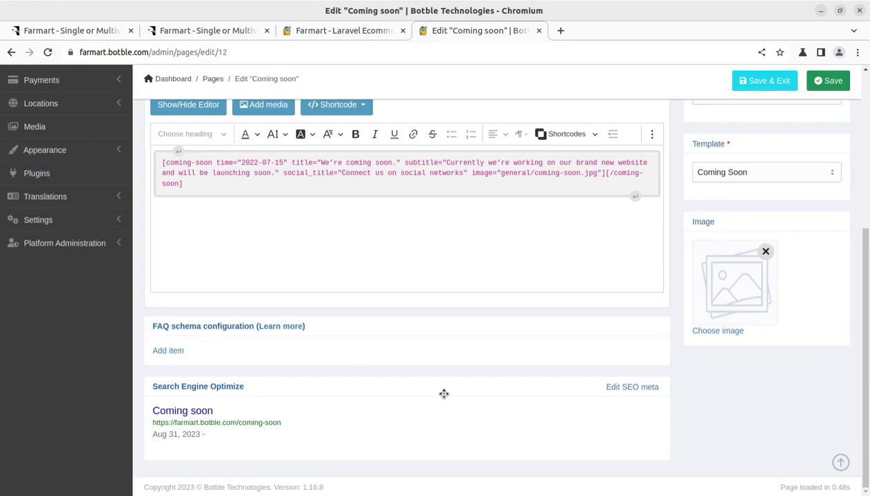
scroll(444, 394, up, 5)
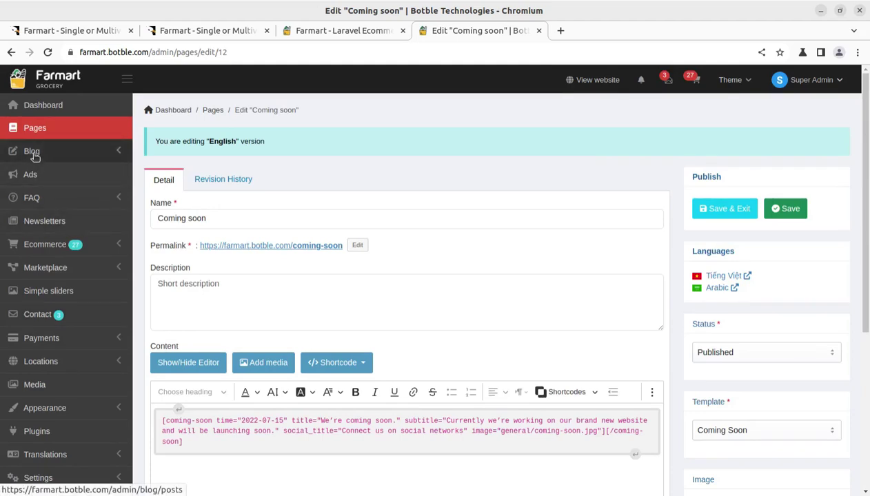
Step: Leave the Coming soon page for the Pages list, and browse the Blog section through to its Tags list
click(41, 129)
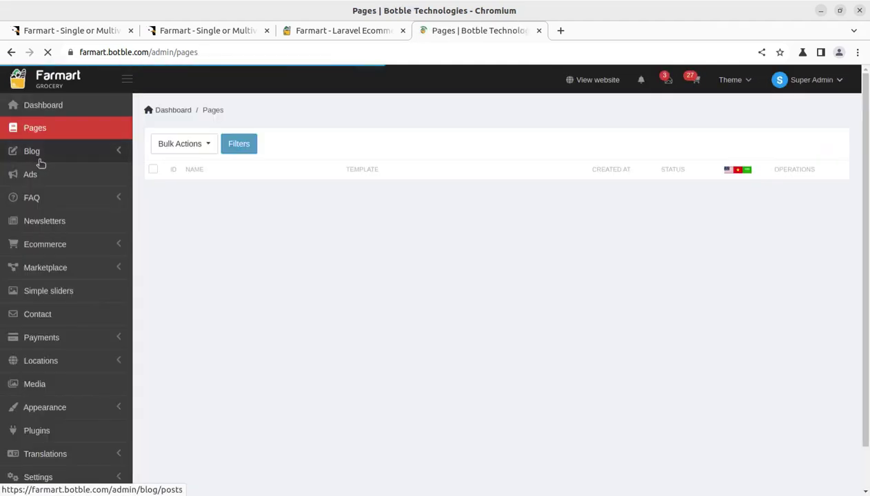
click(40, 156)
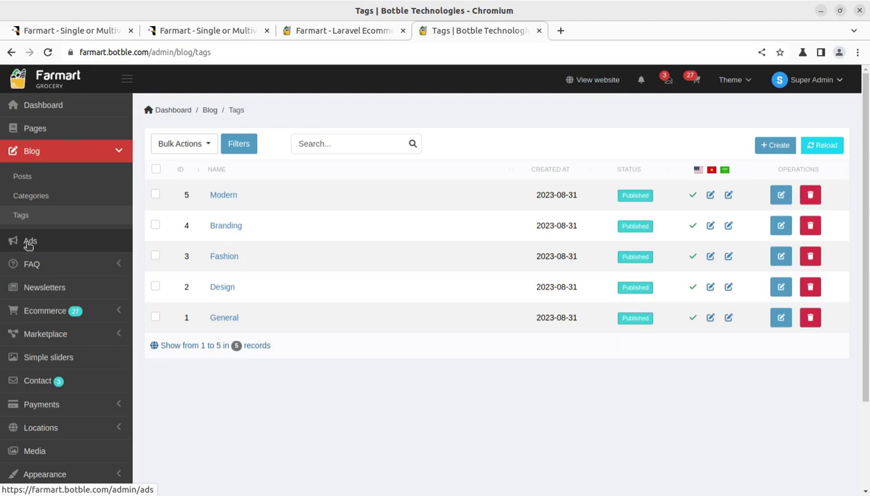
Step: Open the Ads list and review the Products list 1 ad's URL, location, expiry date and image settings
click(26, 247)
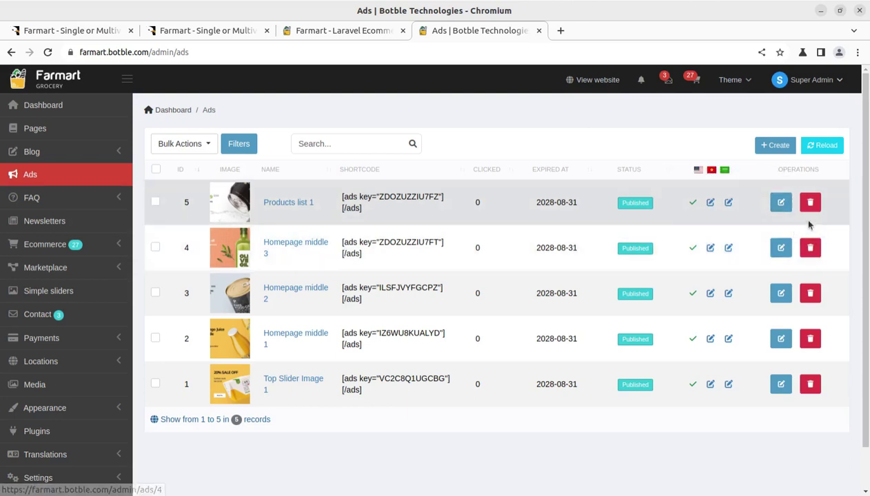
click(782, 202)
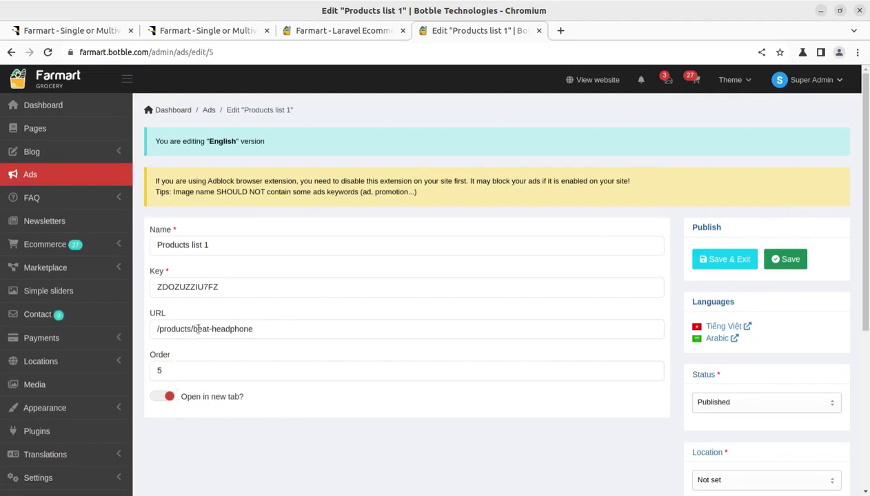
scroll(678, 291, down, 4)
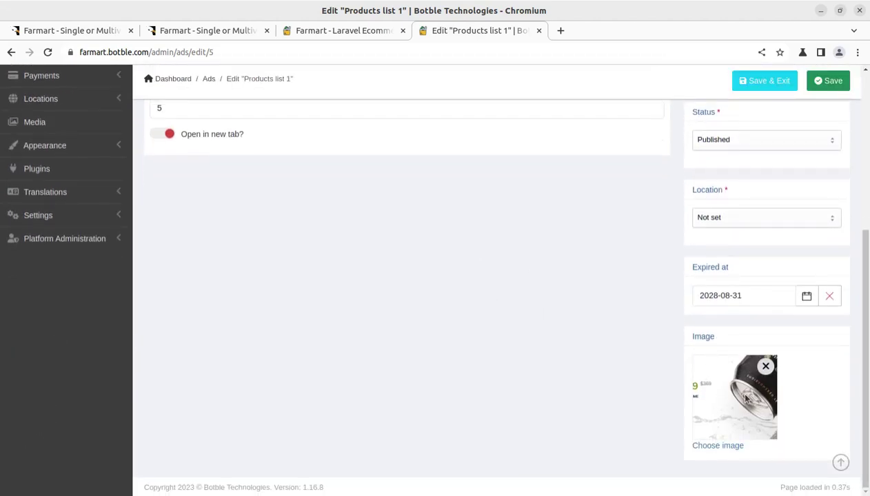
scroll(745, 395, up, 3)
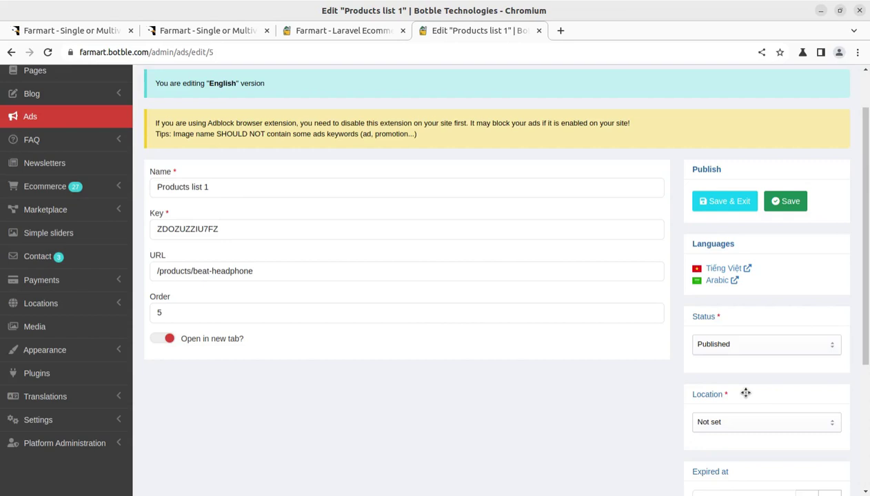
scroll(355, 296, up, 2)
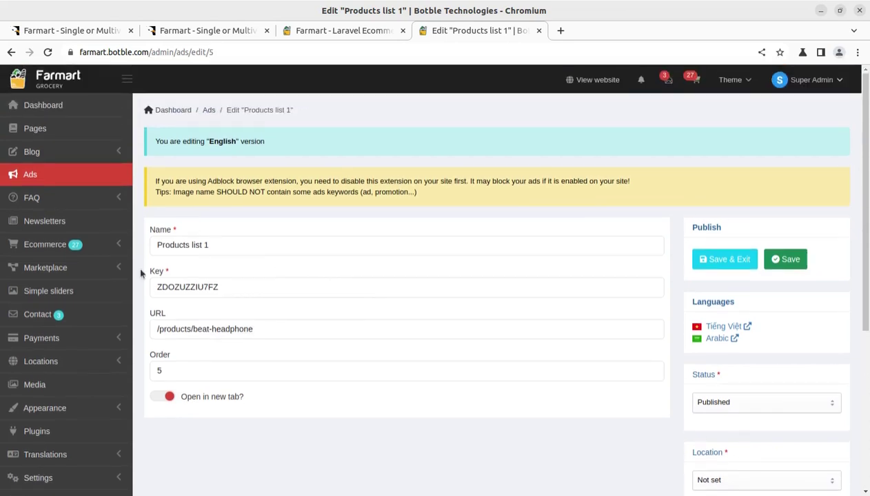
Step: Look at the FAQ section's entries and open the Newsletters list
click(32, 204)
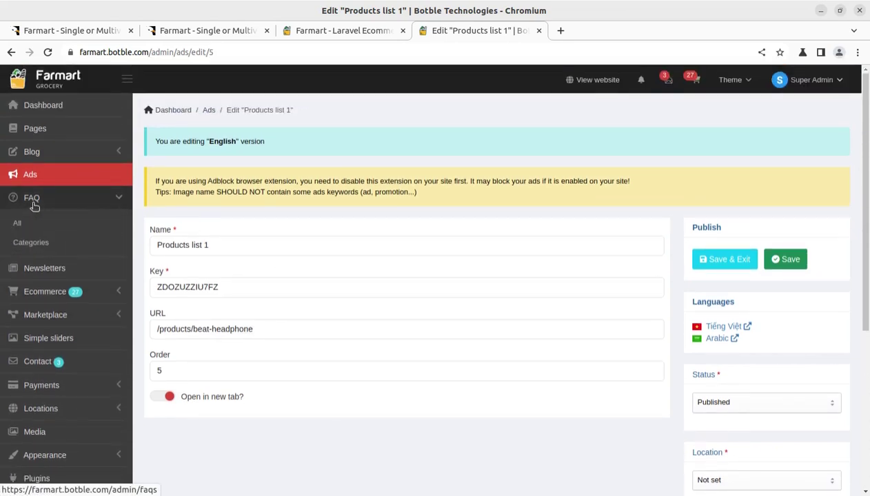
click(34, 264)
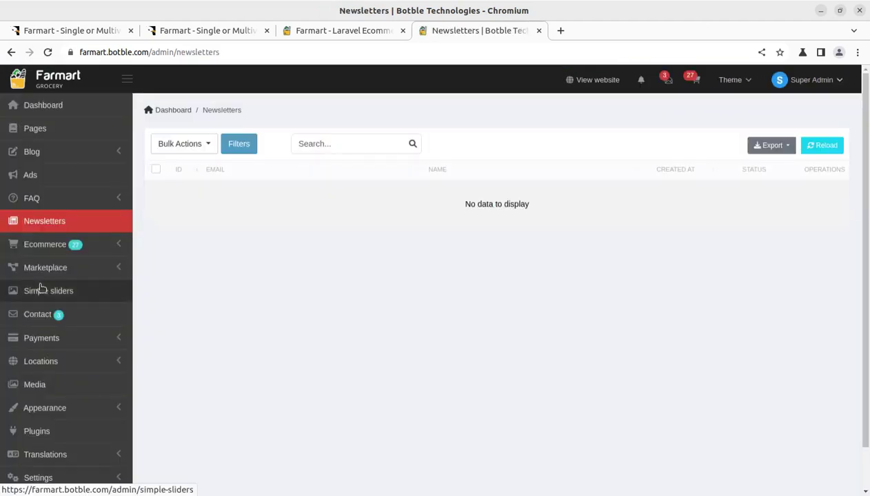
Step: Open the Ecommerce report and review its statistics, charts and recent orders
click(48, 247)
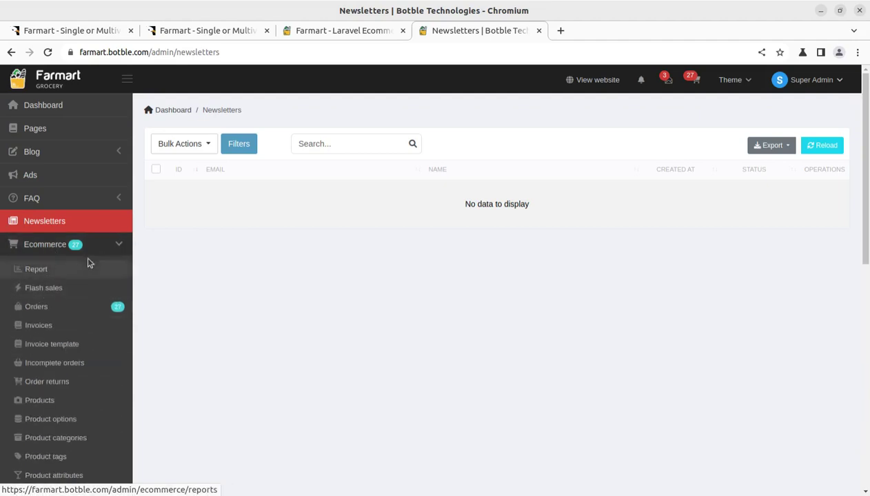
click(59, 249)
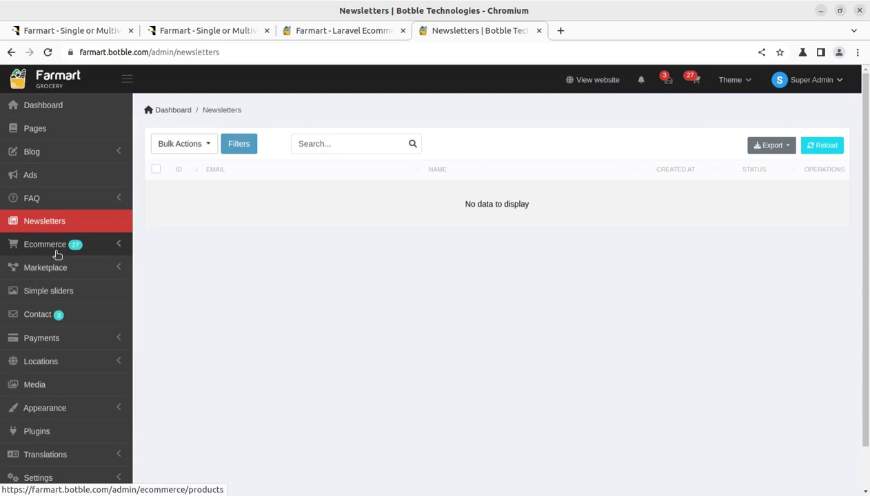
click(58, 251)
click(36, 269)
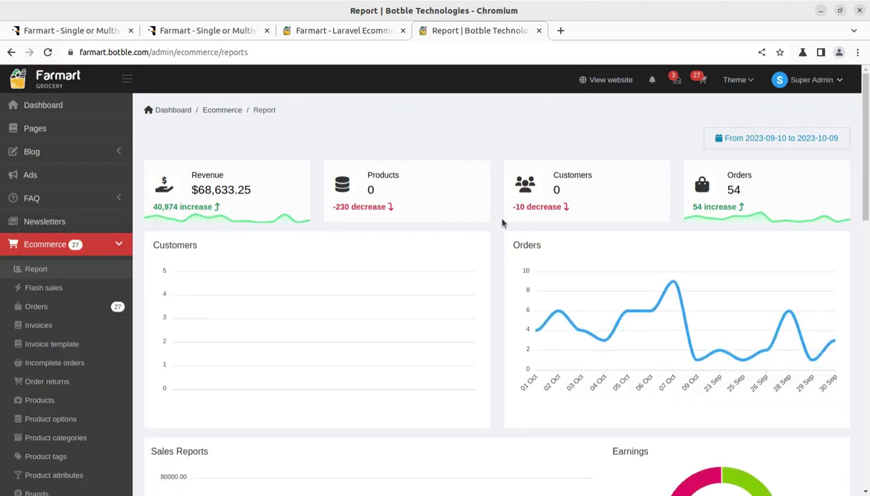
scroll(385, 200, down, 7)
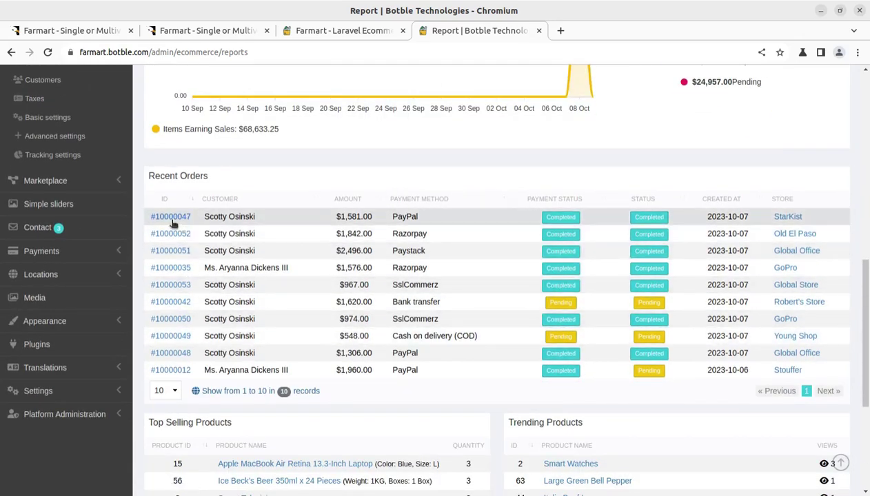
Step: Open the first order in the Recent Orders table and review its items, amounts, customer and invoice options
click(173, 218)
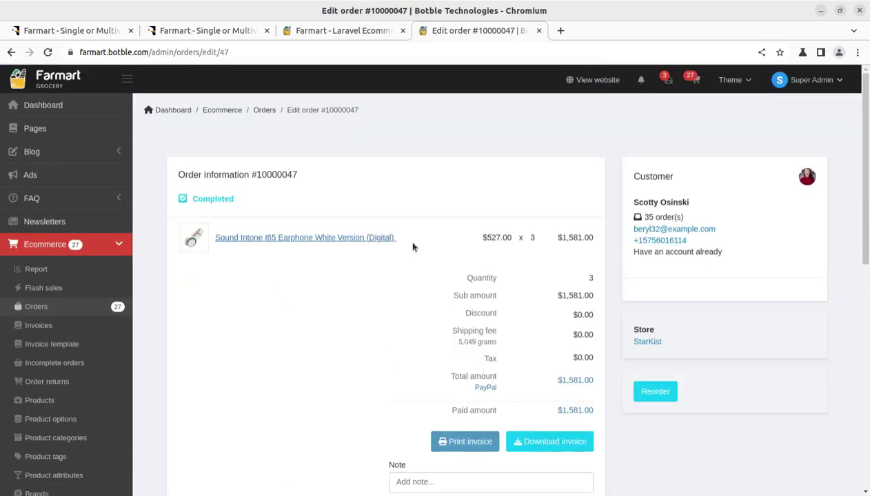
scroll(430, 319, down, 1)
scroll(483, 290, down, 1)
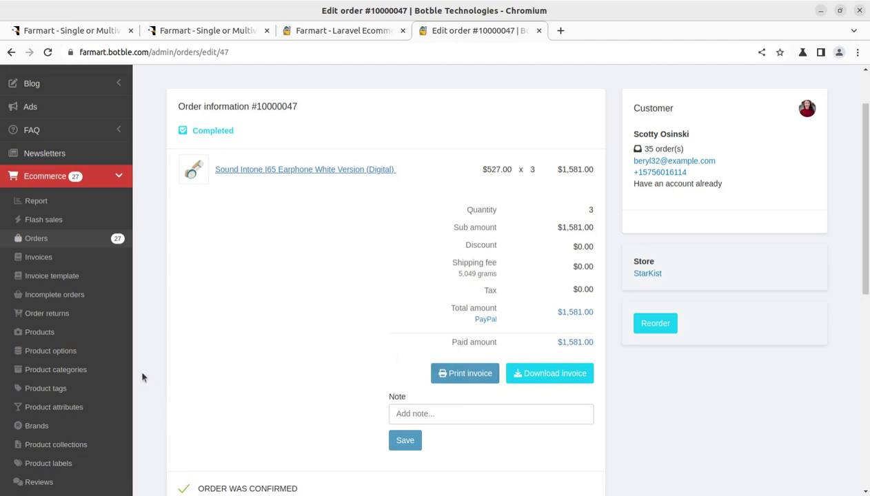
Step: Return to the Ecommerce report to re-examine its sales and earnings charts, and open the Flash sales list
click(32, 211)
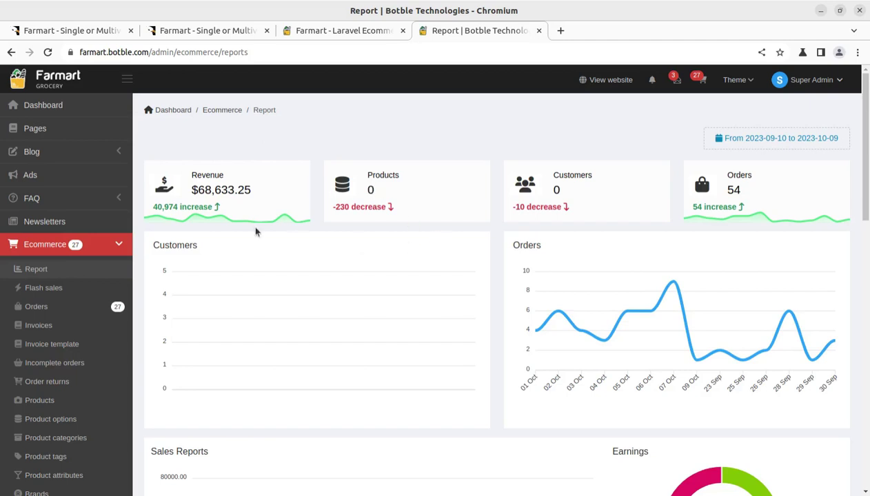
scroll(241, 229, down, 3)
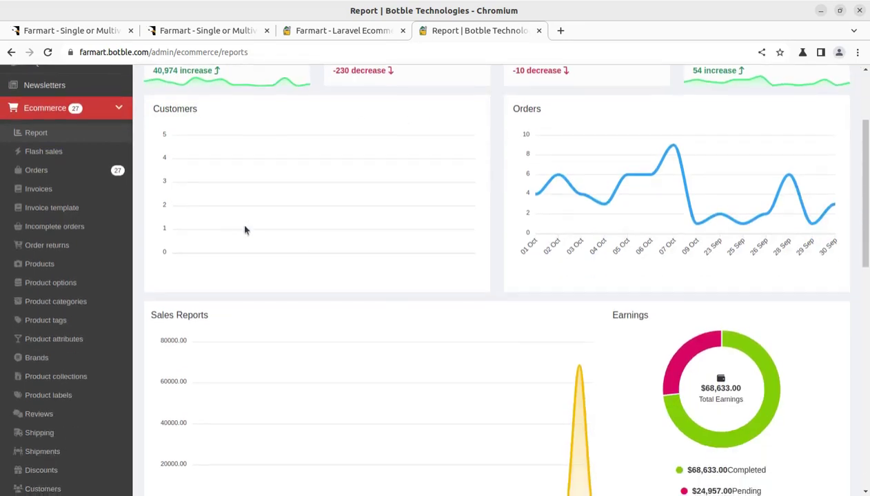
scroll(245, 229, up, 3)
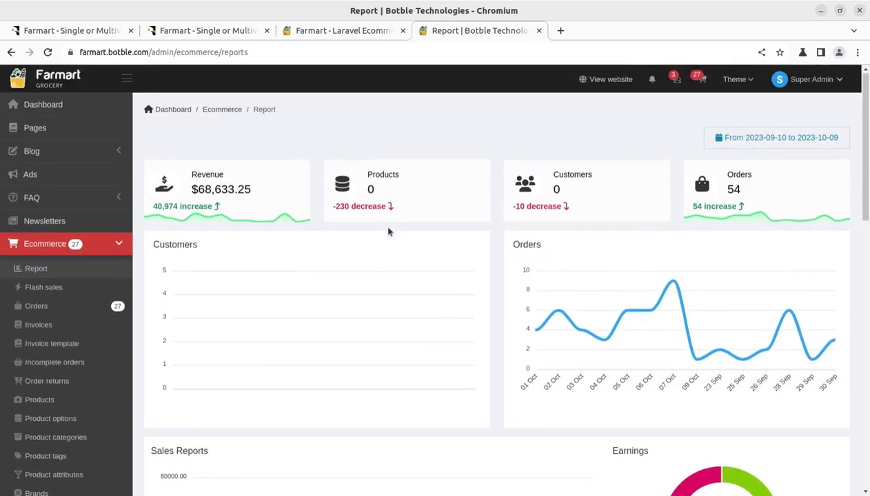
click(43, 304)
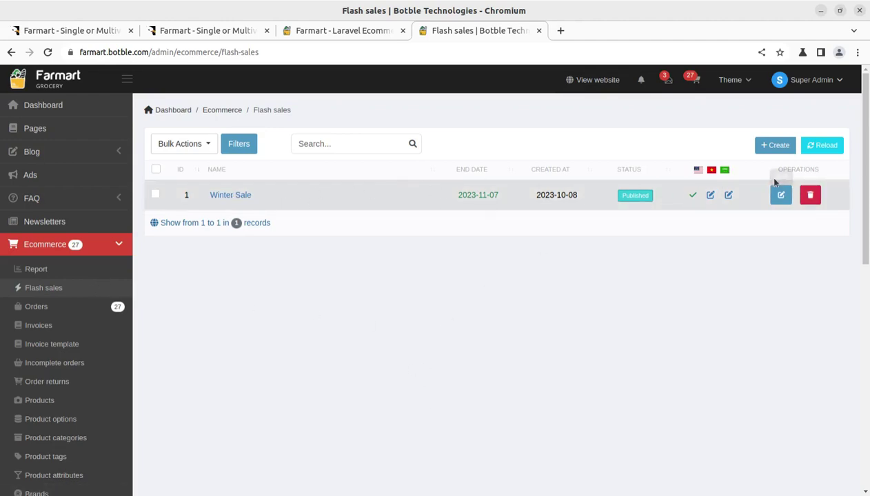
Step: Open the new flash sale form, view the selectable products, and go to the Orders list
click(775, 147)
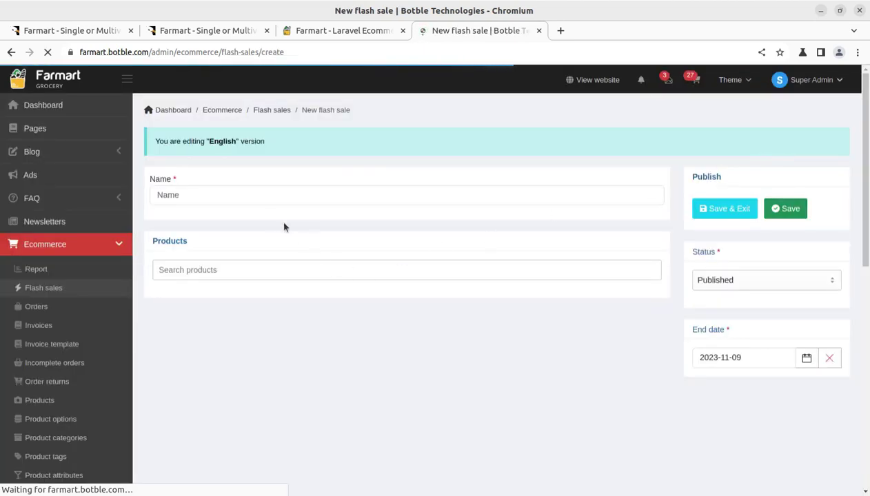
click(222, 270)
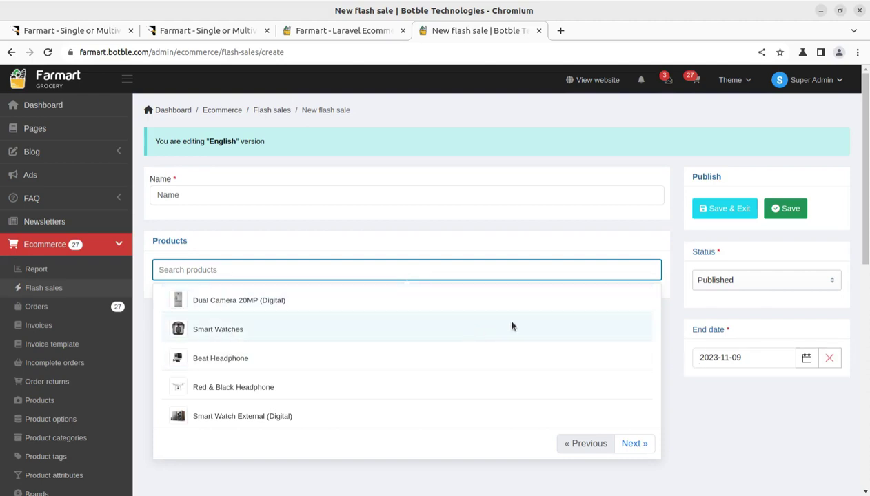
click(40, 312)
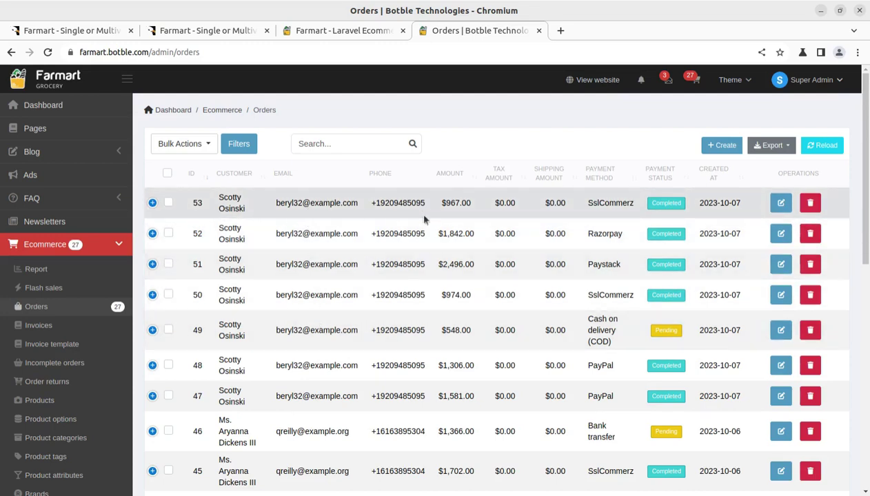
Step: Expand the first order's row and open the order to review its amounts, customer, refund option, delivery and history
click(153, 204)
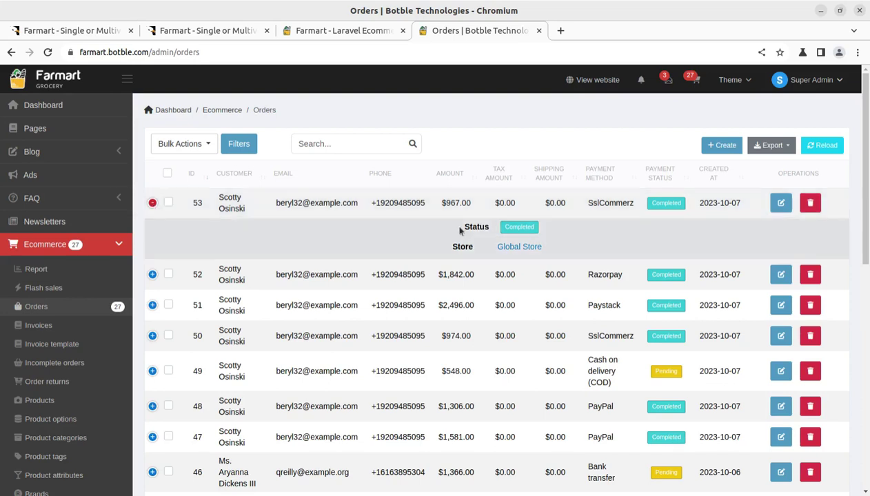
click(781, 205)
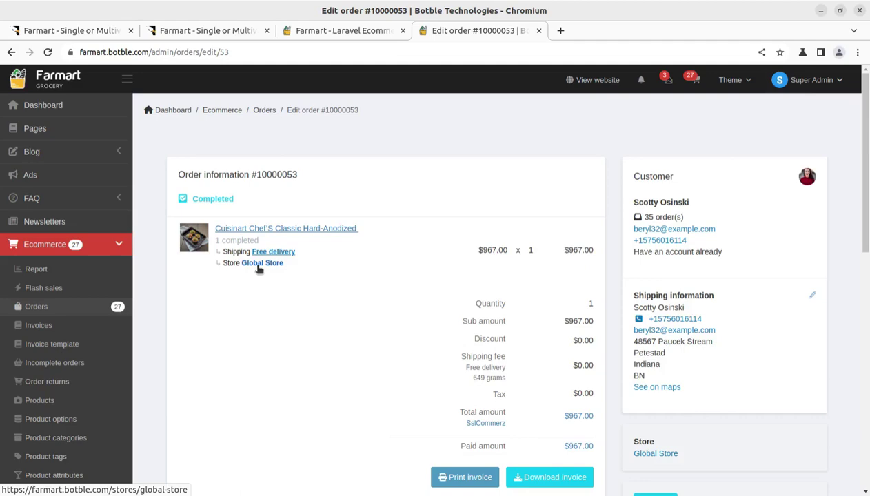
scroll(262, 274, down, 3)
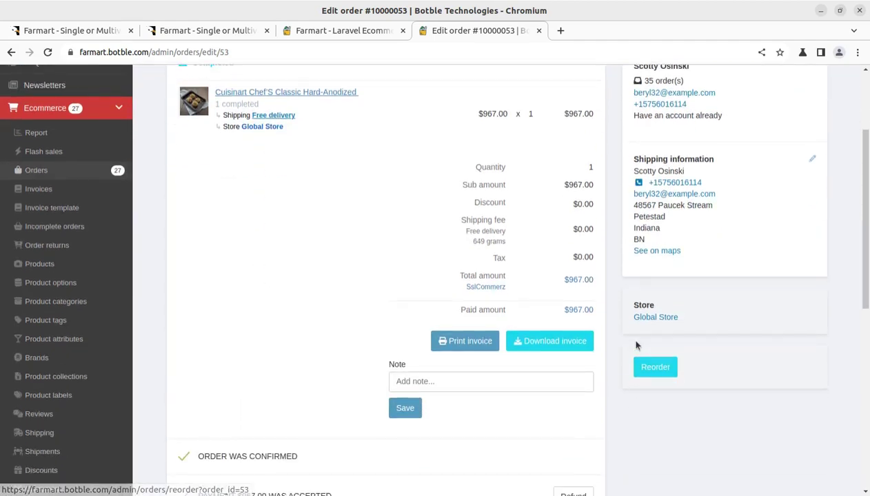
scroll(627, 345, up, 1)
scroll(420, 346, down, 5)
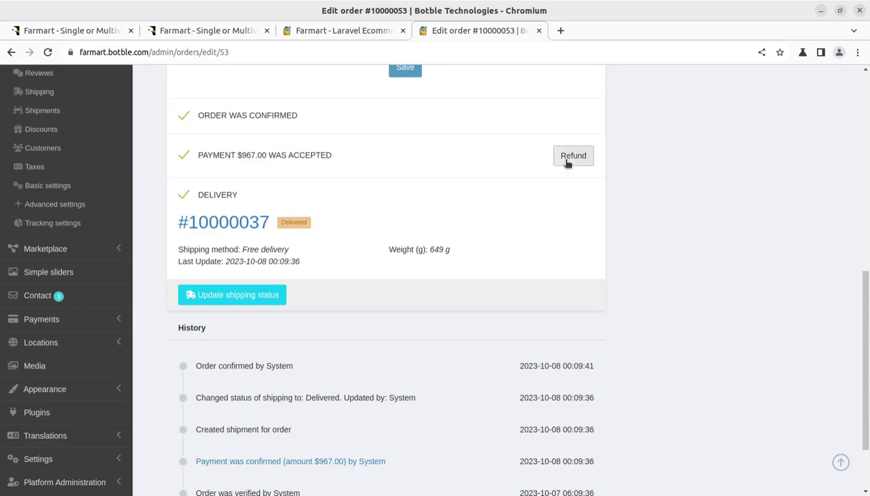
scroll(228, 231, down, 2)
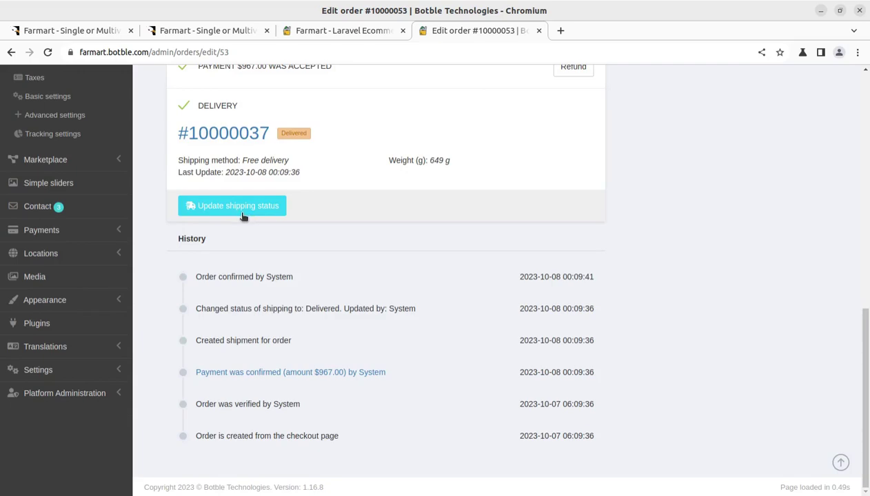
scroll(243, 217, up, 10)
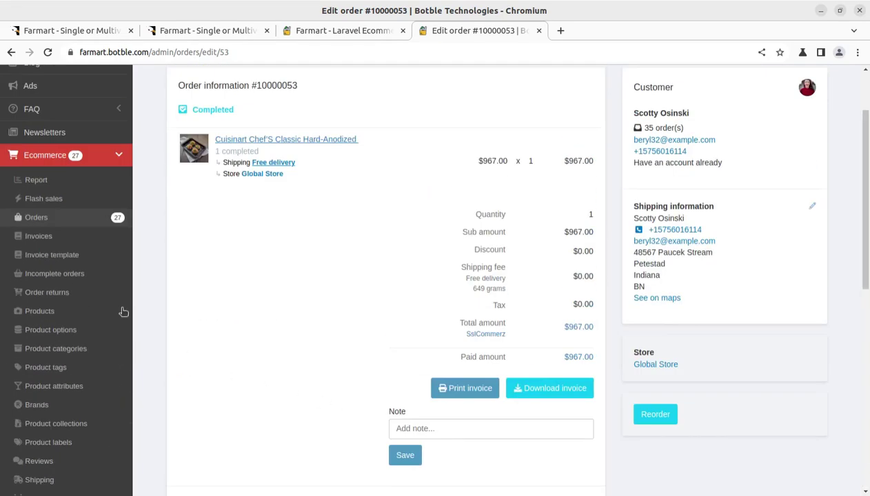
Step: Open the Invoices list, try the linked order of the fifth invoice, and return to the list
click(38, 237)
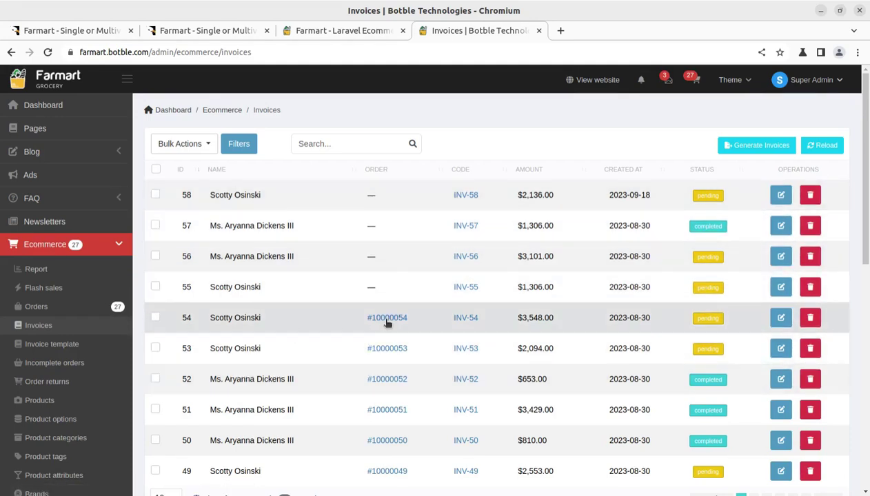
click(387, 319)
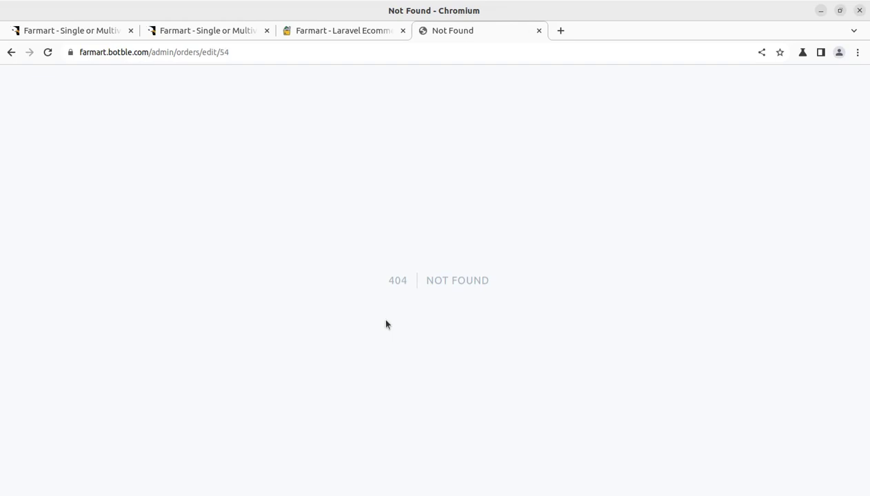
click(12, 53)
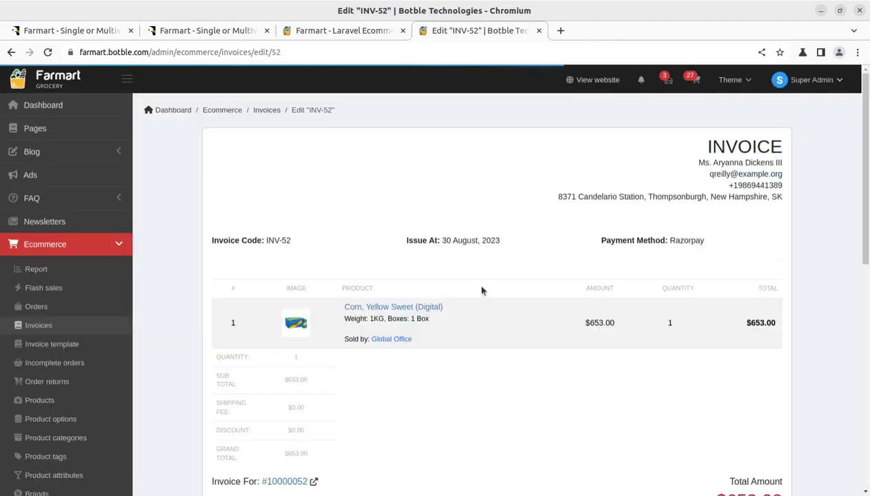
Step: Review the completed Razorpay invoice's product, totals, and print and download options
scroll(561, 273, down, 4)
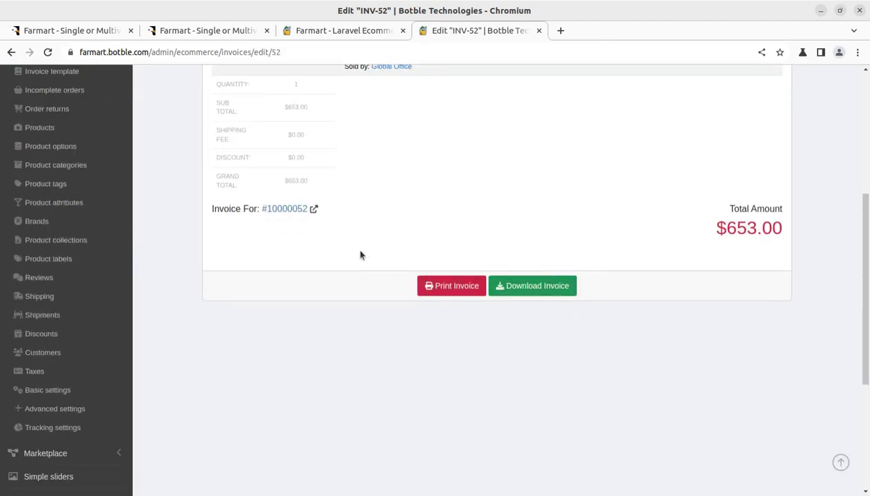
scroll(360, 256, up, 2)
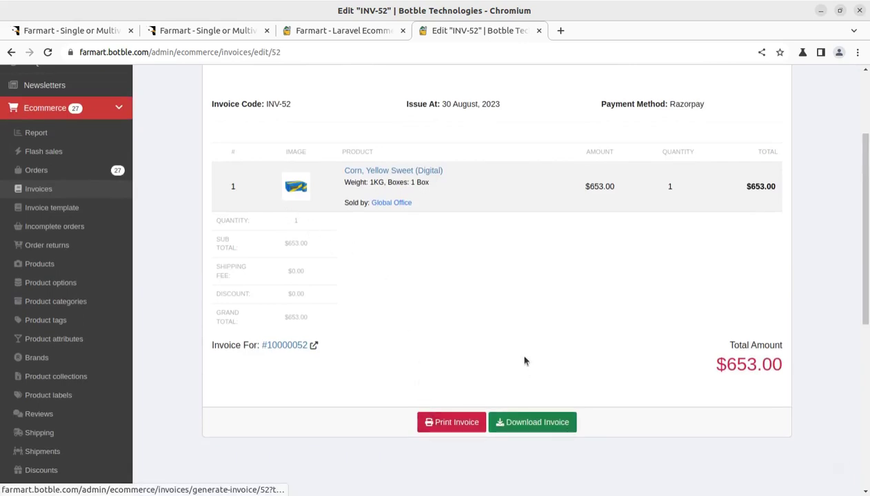
scroll(521, 355, up, 2)
scroll(513, 284, down, 3)
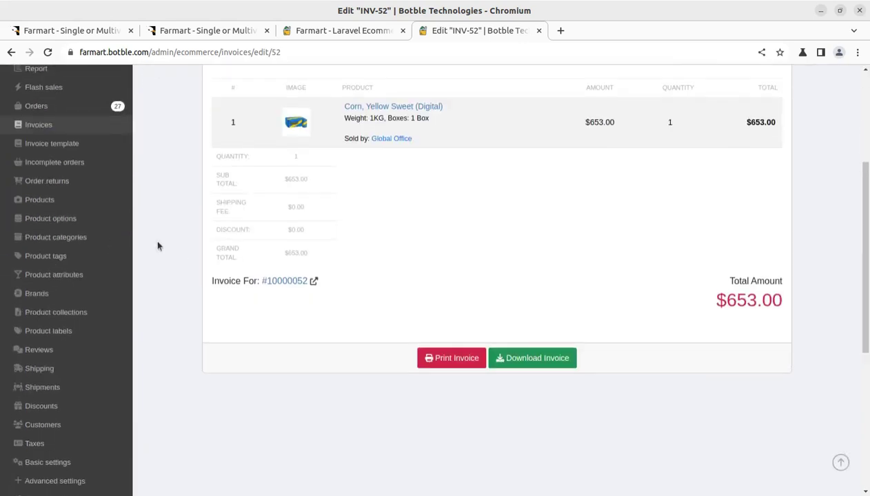
scroll(112, 274, up, 2)
Step: Open the Invoice template settings and look through the template's HTML and CSS code
click(35, 278)
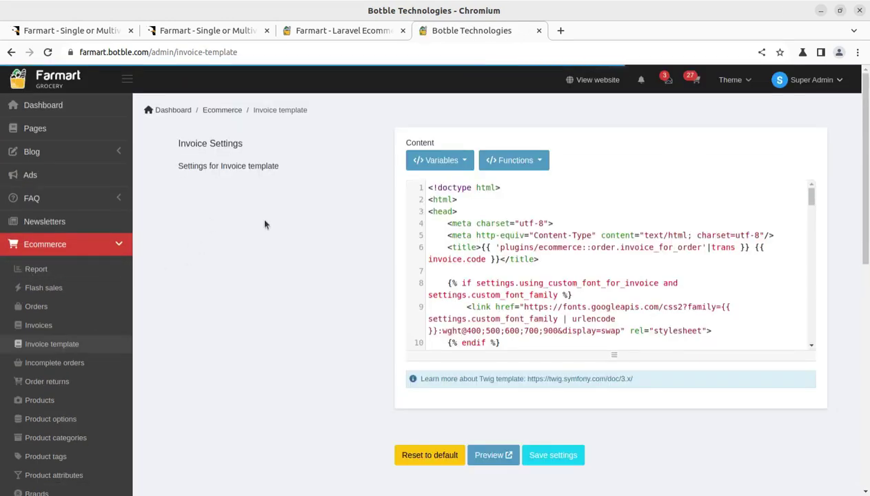
scroll(264, 226, down, 2)
scroll(265, 226, up, 2)
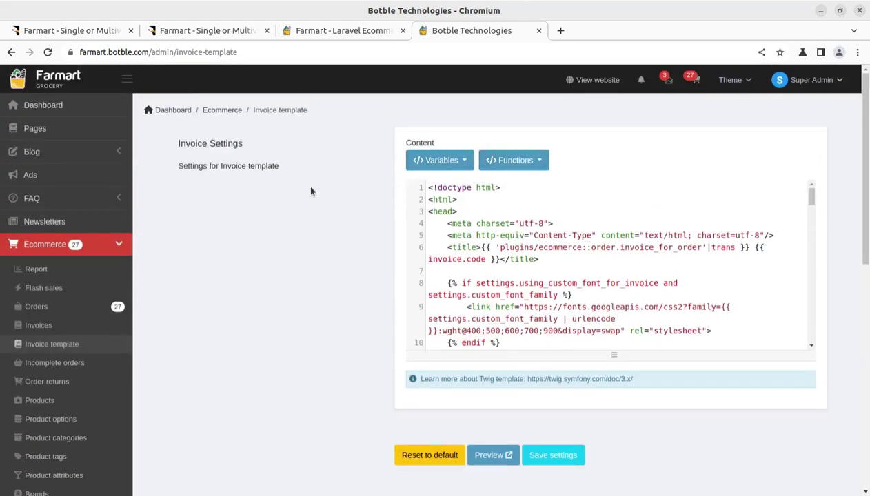
scroll(527, 290, down, 5)
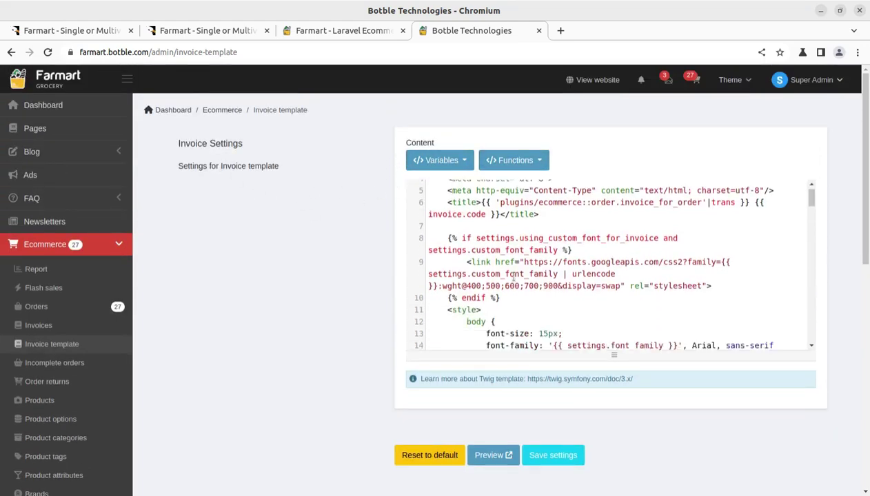
scroll(501, 264, down, 5)
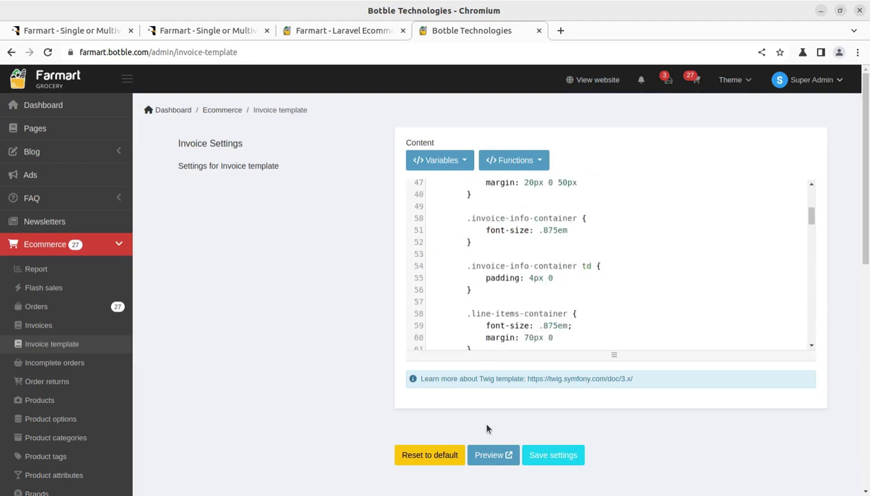
Step: Preview the invoice template in a separate browser tab, review the sample invoice, and close the preview
middle_click(491, 457)
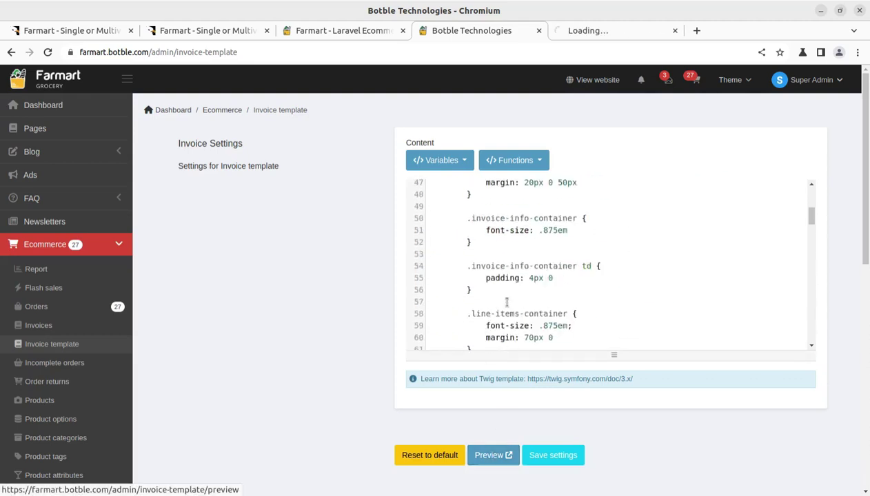
click(577, 32)
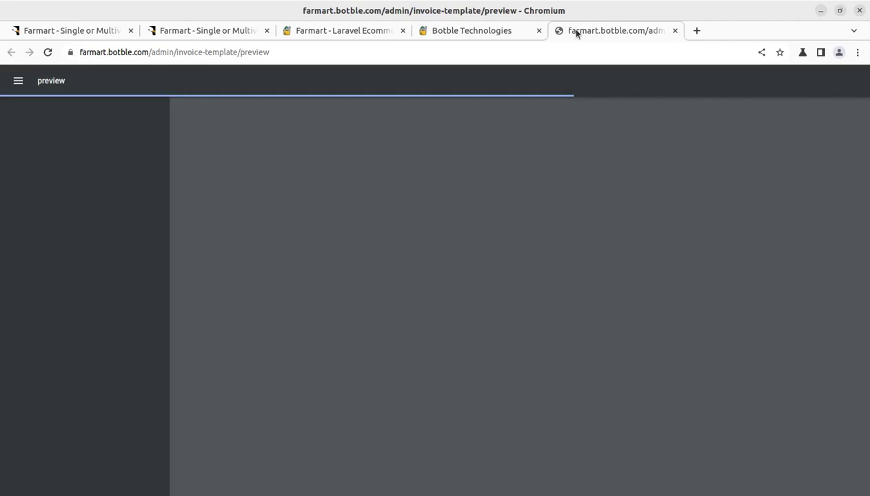
scroll(316, 322, down, 4)
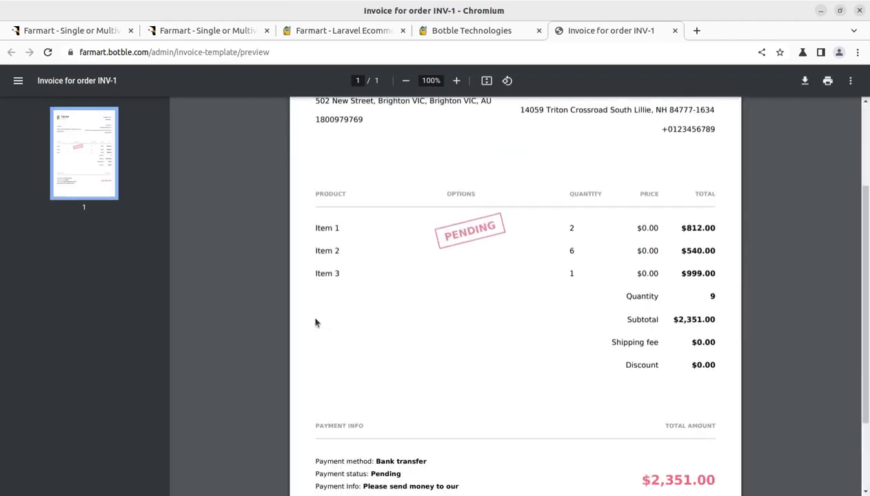
scroll(316, 321, up, 4)
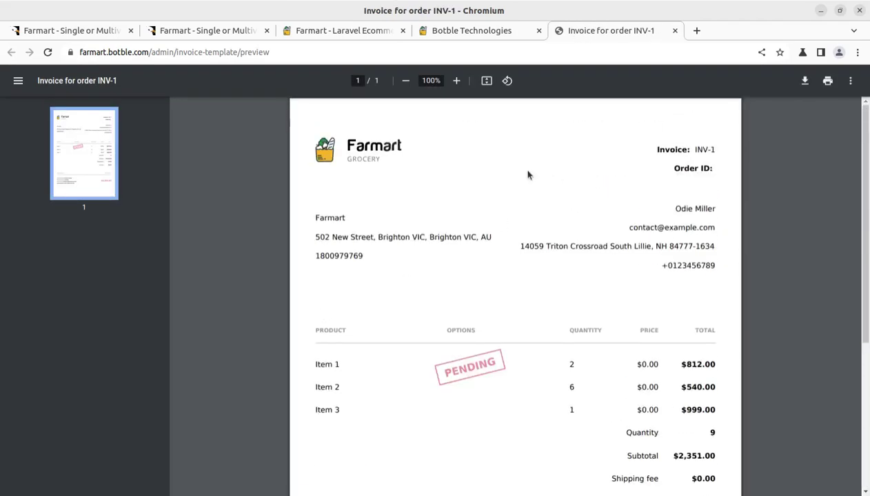
click(676, 32)
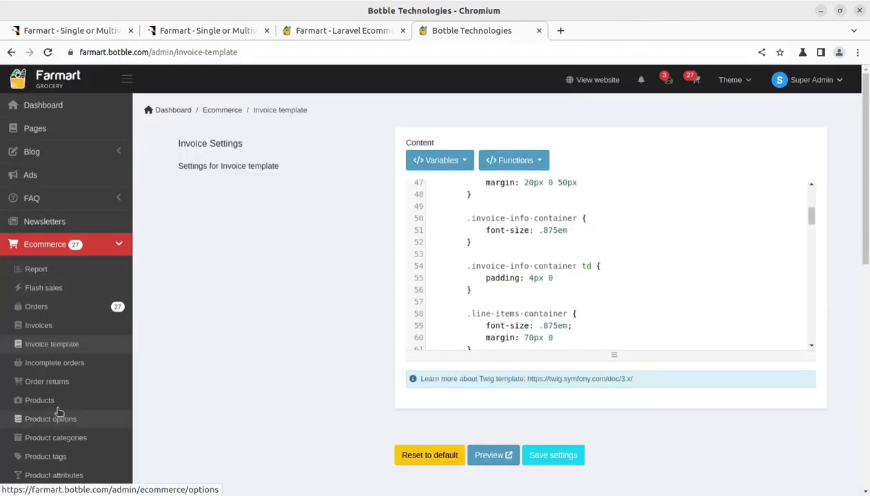
Step: Open the Incomplete orders list and view the listed order's recovery link, items and totals
click(46, 365)
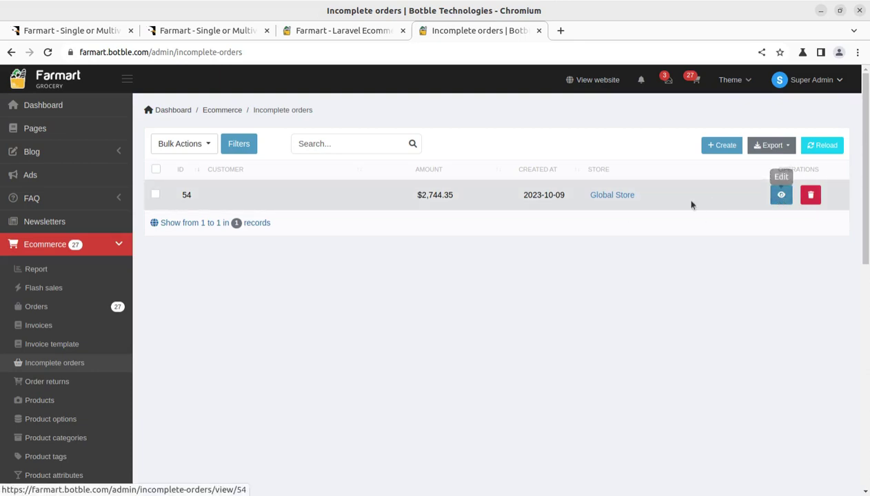
click(782, 196)
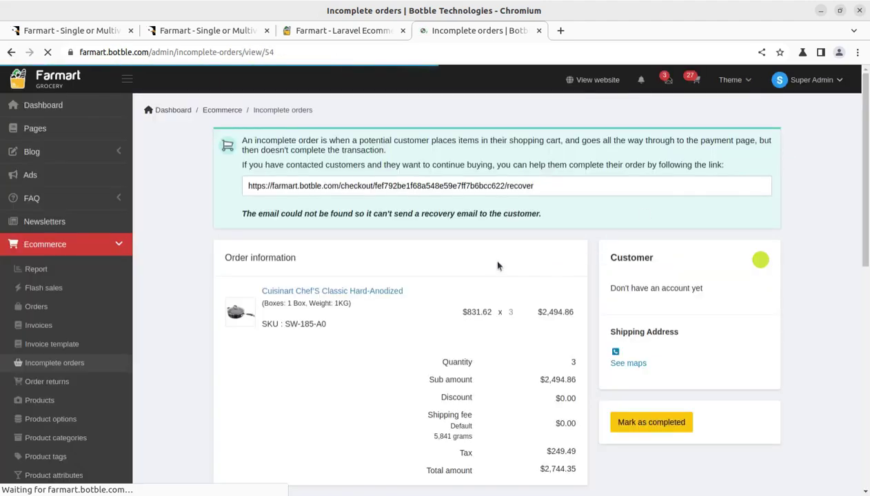
scroll(497, 266, down, 3)
scroll(486, 267, up, 3)
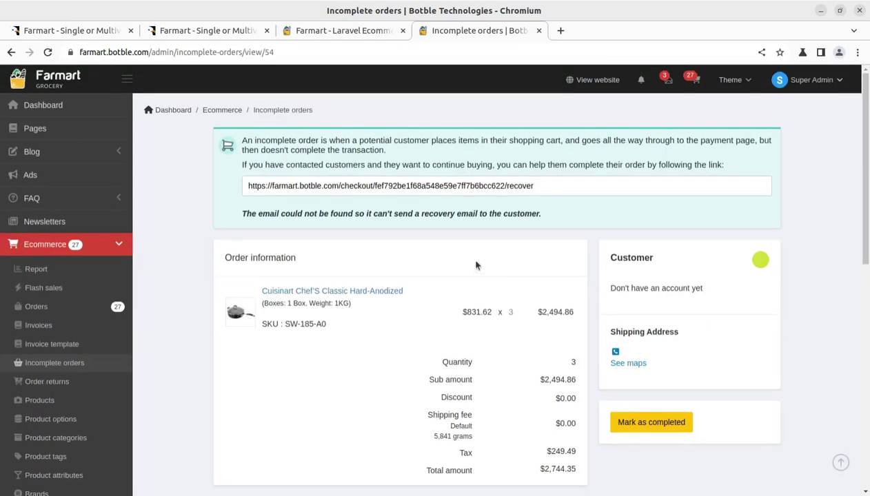
Step: Open the Order returns list and reload its records
click(31, 389)
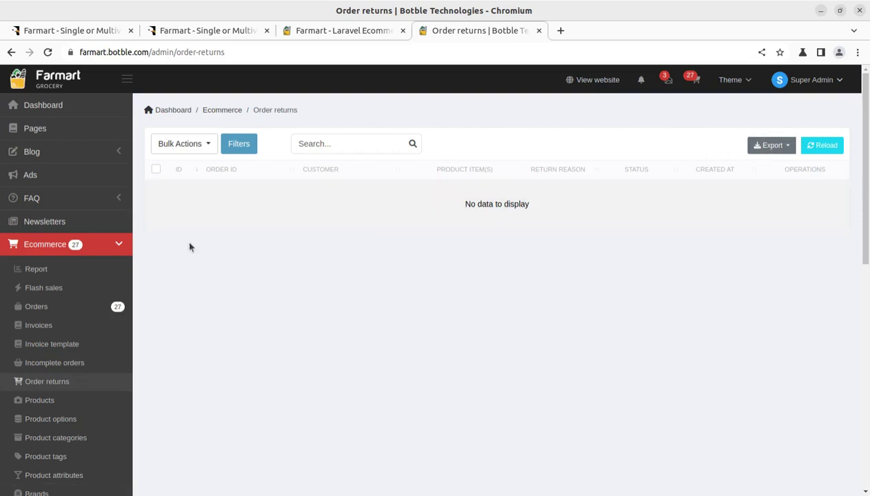
click(821, 148)
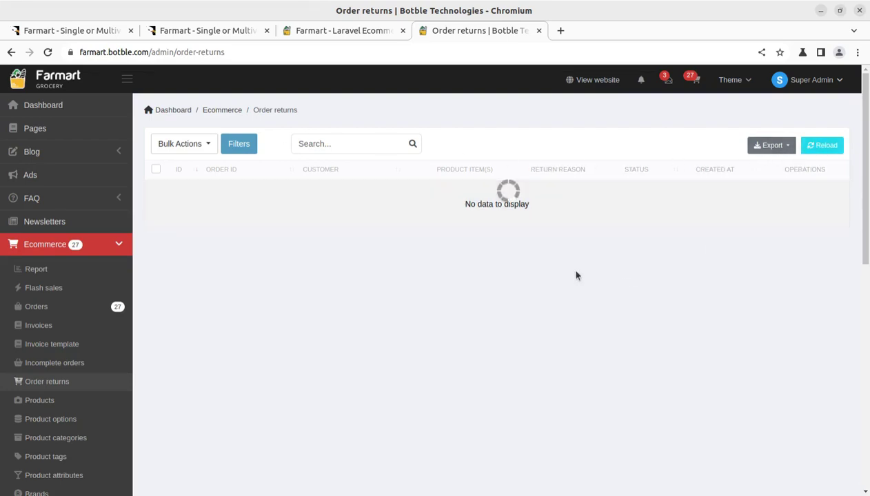
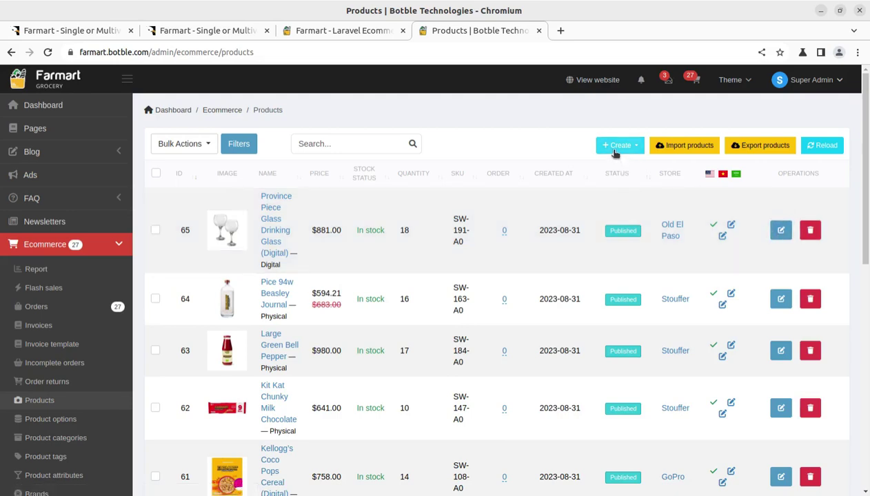
Step: Open a new digital product form and look through its fields, from description and pricing to attachments, options, FAQs and SEO
click(614, 151)
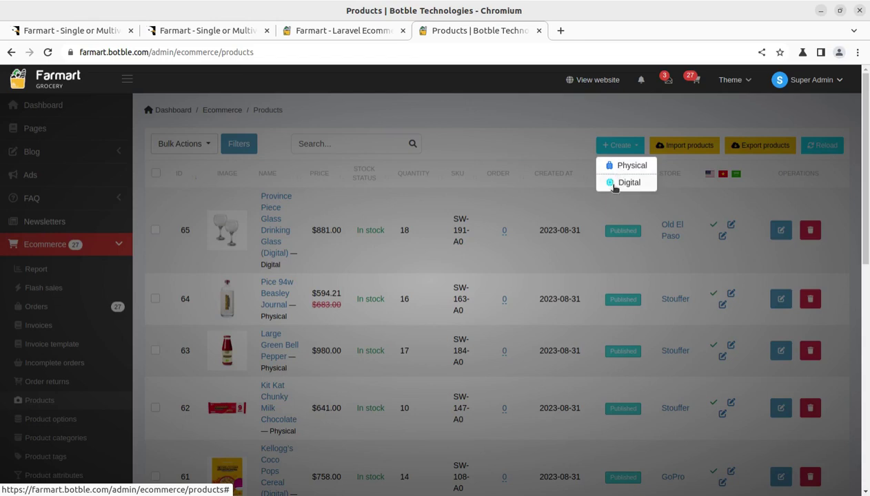
click(614, 186)
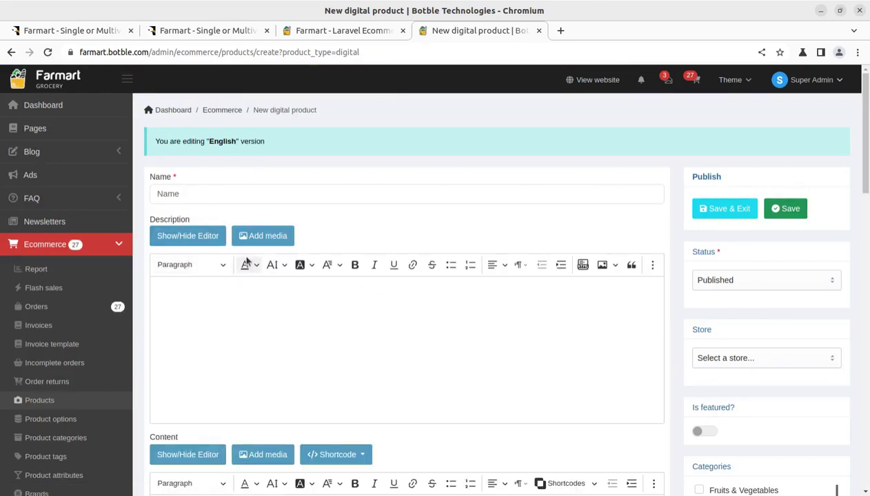
scroll(431, 349, down, 2)
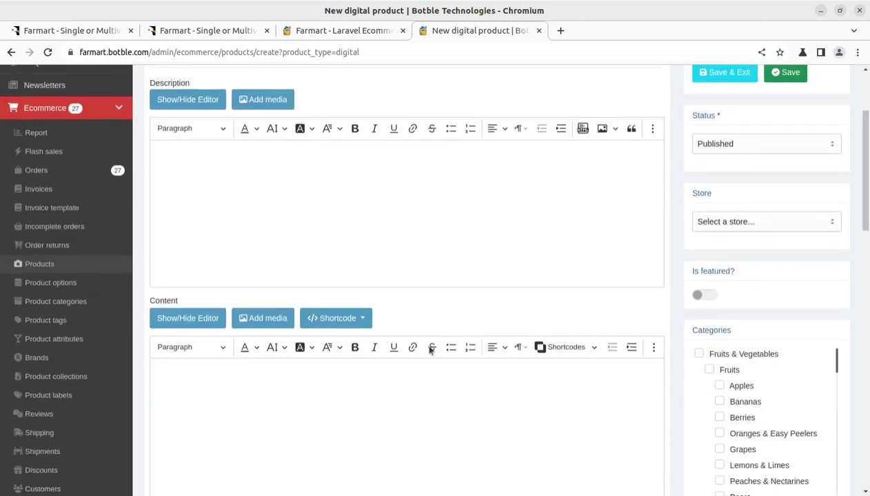
scroll(413, 345, down, 2)
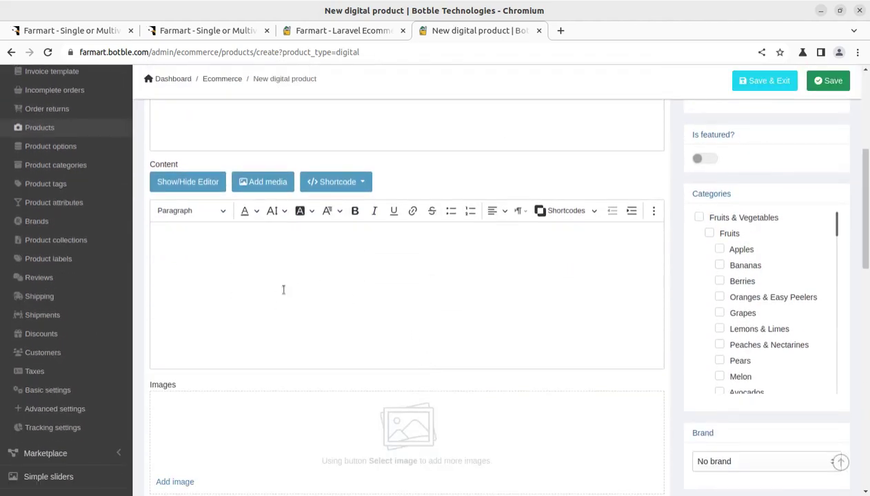
scroll(279, 297, down, 2)
scroll(388, 257, down, 1)
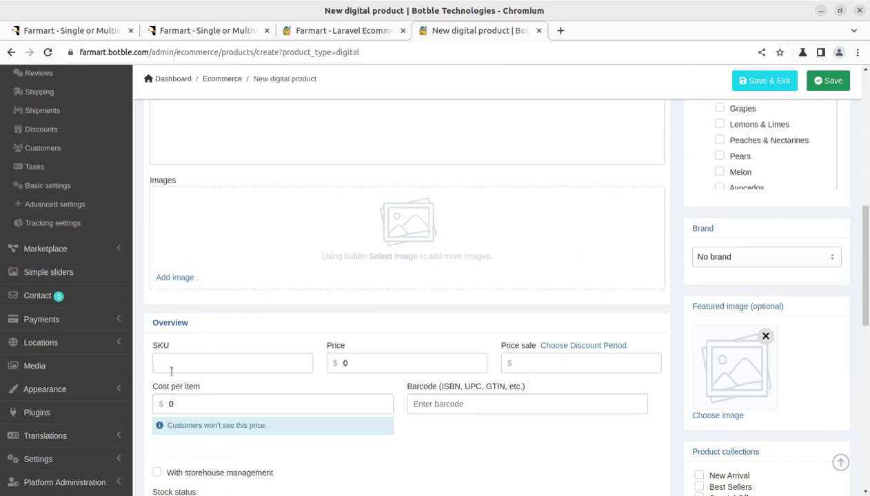
scroll(553, 358, down, 2)
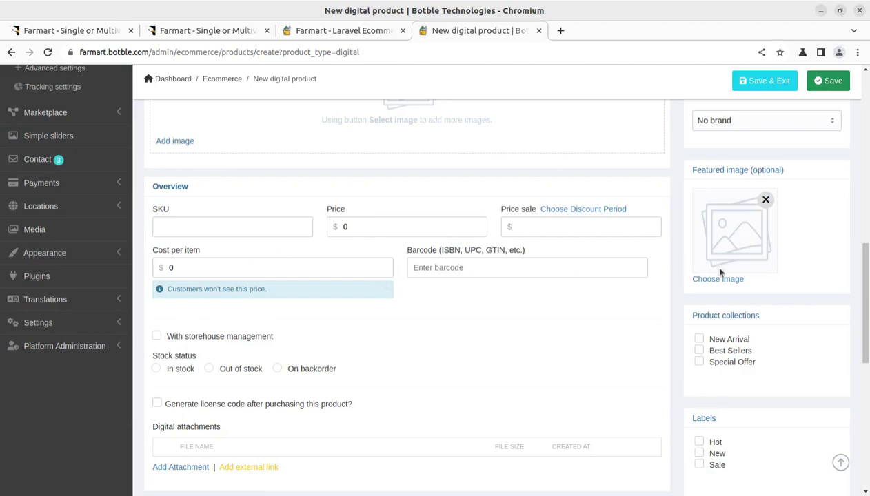
scroll(544, 298, down, 4)
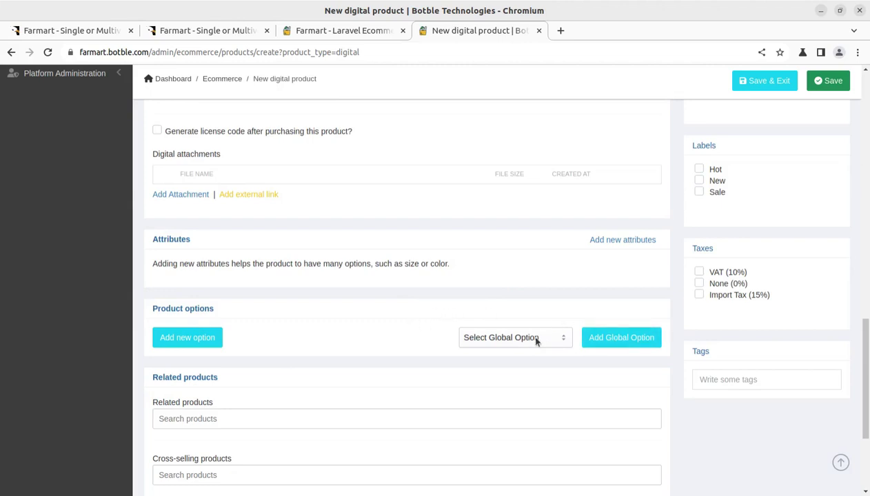
scroll(439, 338, down, 2)
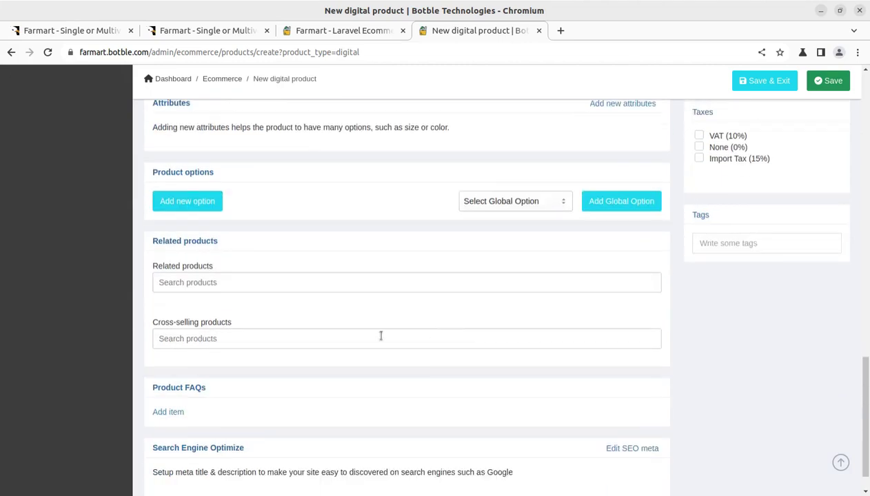
scroll(288, 308, down, 1)
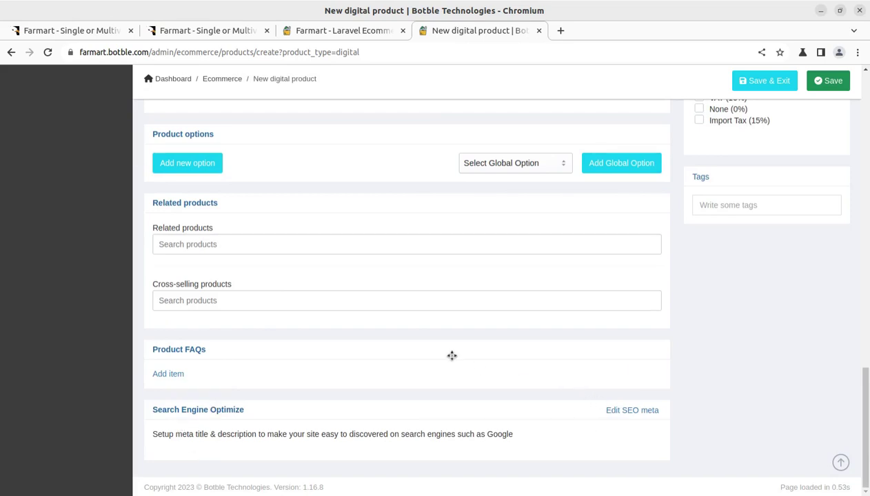
Step: Highlight the digital product form's option for generating a license code after purchase, and review the pricing, status and store fields
scroll(452, 355, up, 5)
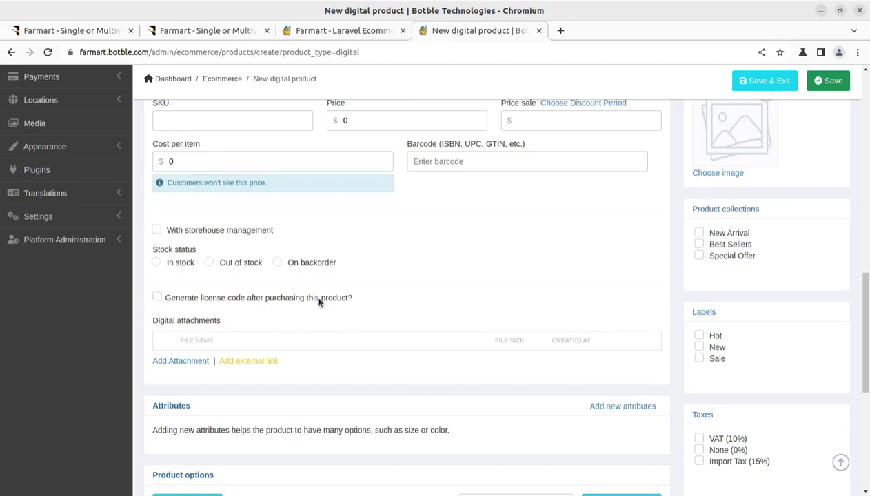
drag(352, 301, 162, 297)
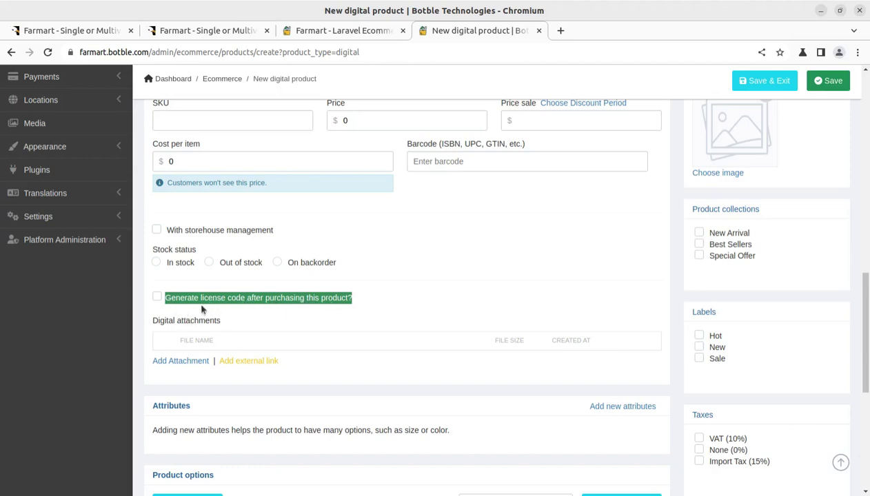
scroll(323, 304, up, 2)
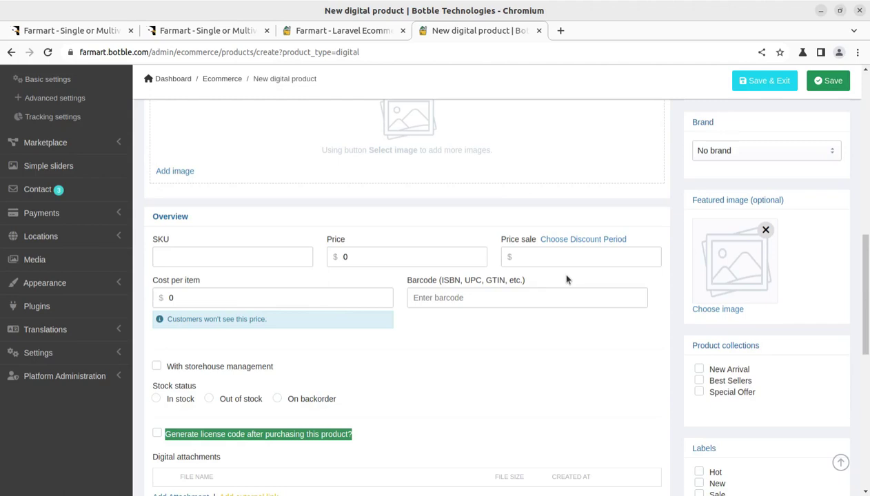
scroll(737, 324, up, 8)
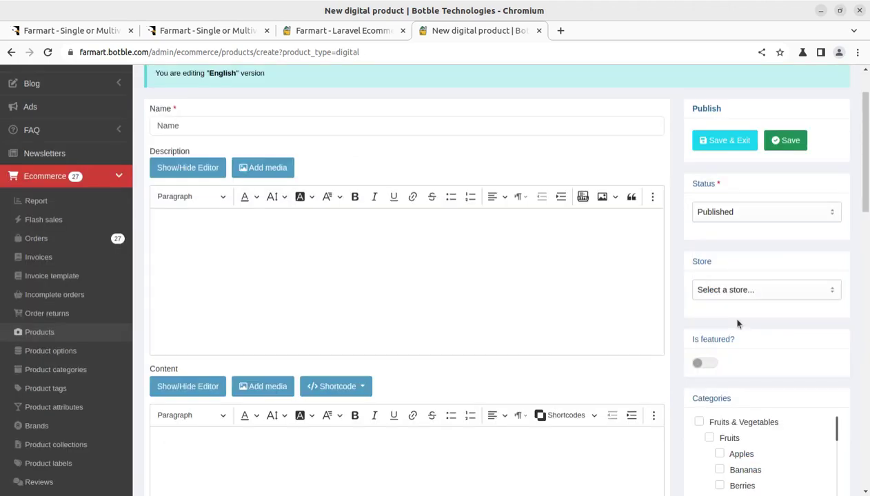
scroll(737, 324, up, 2)
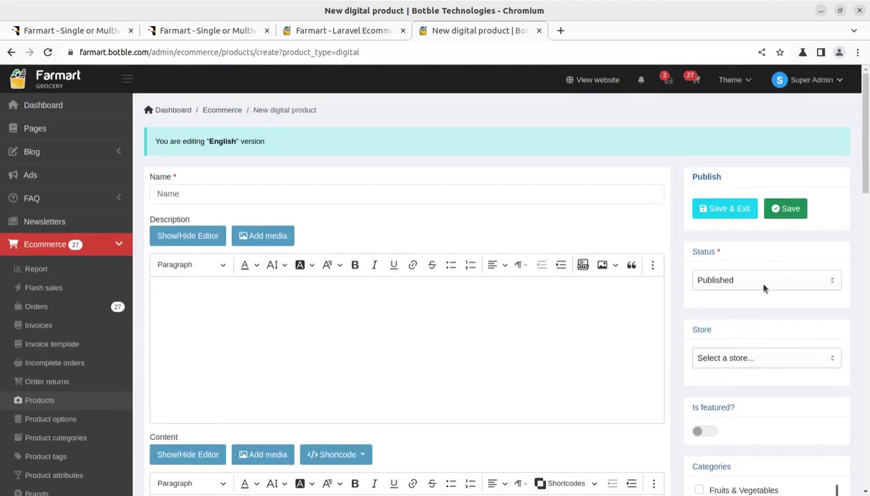
Step: Return to the Products list, open a new physical product form and review its fields, including the shipping weight and dimensions
click(226, 115)
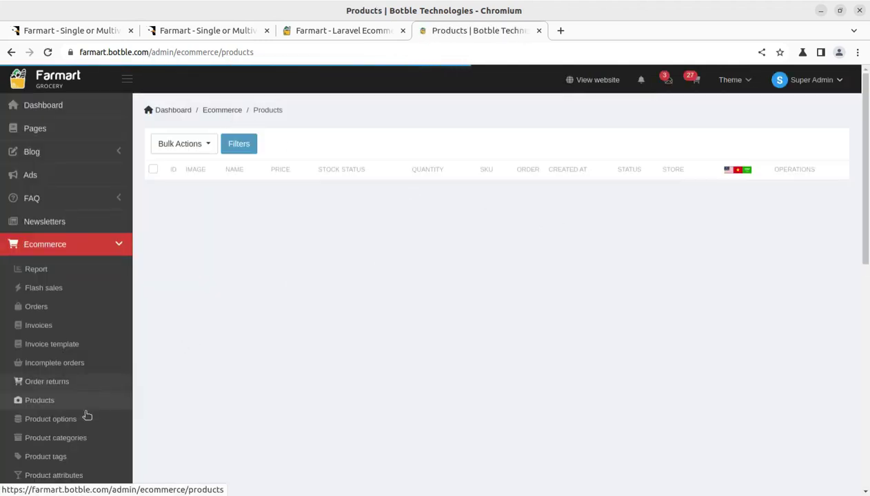
click(41, 400)
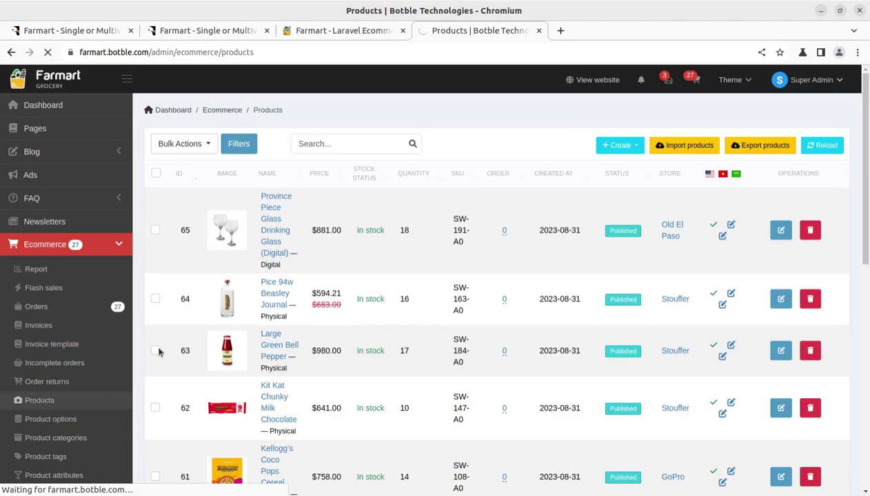
click(622, 147)
click(622, 166)
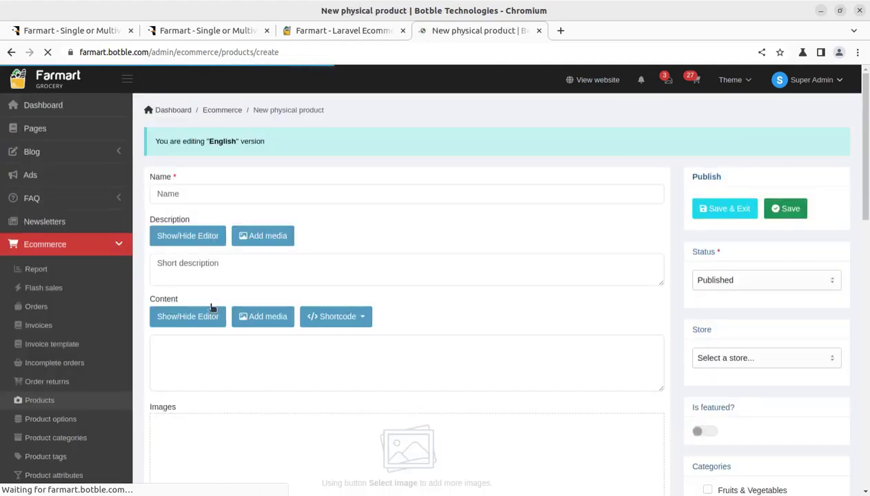
scroll(223, 267, down, 2)
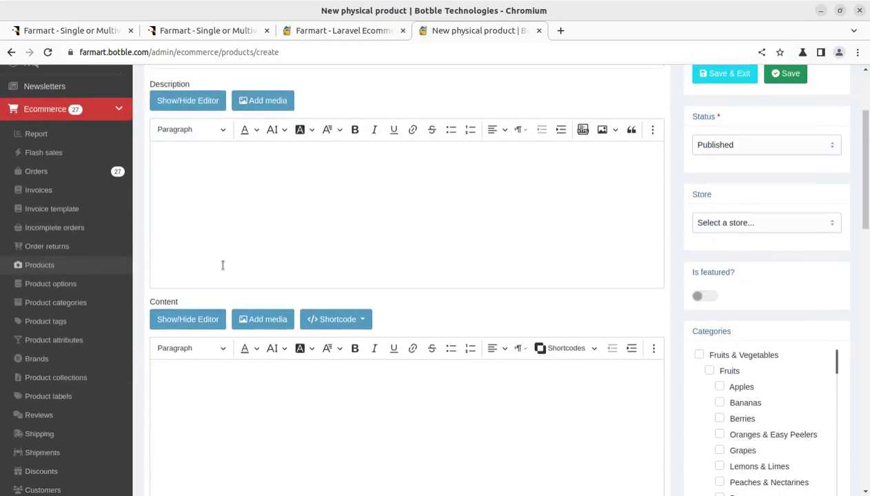
scroll(224, 267, down, 5)
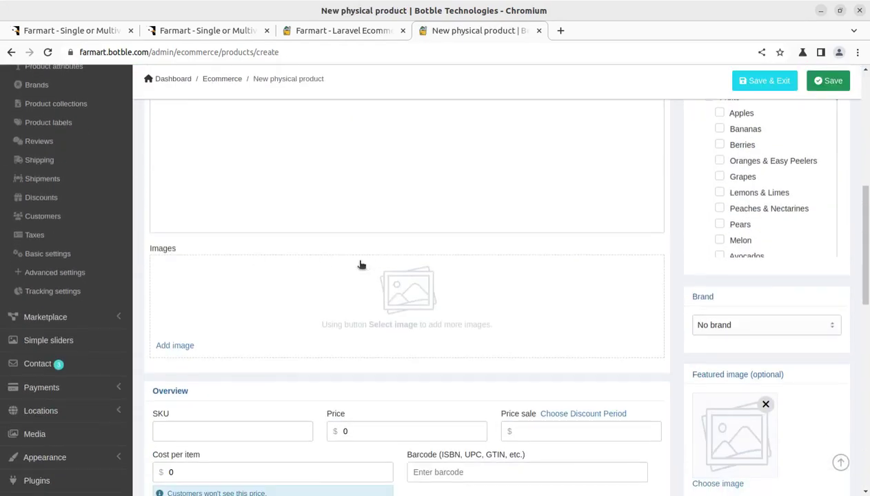
scroll(281, 271, down, 3)
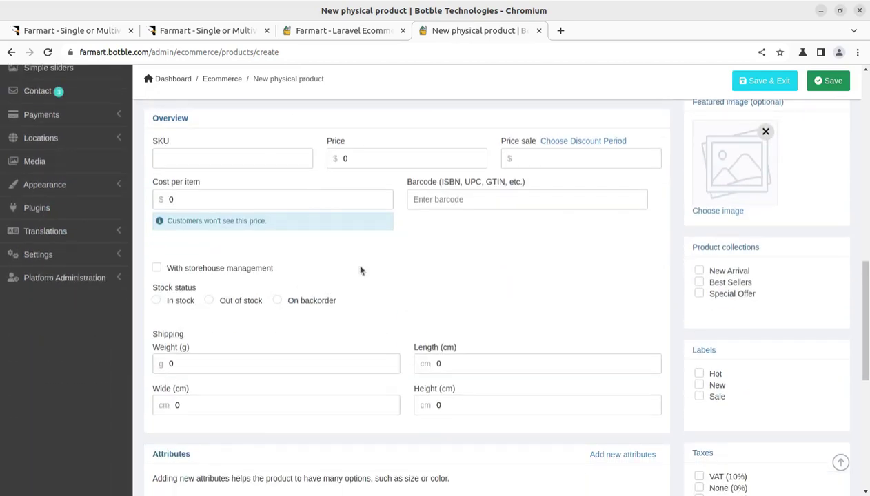
scroll(492, 329, down, 5)
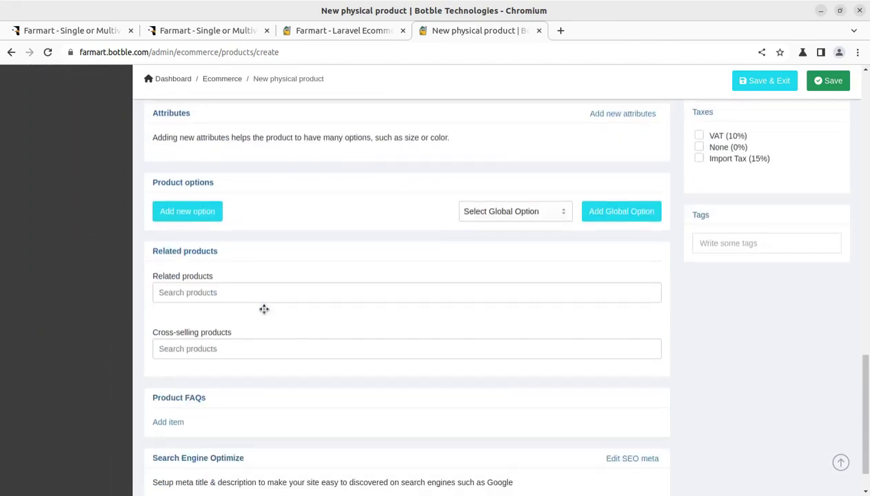
scroll(264, 310, down, 2)
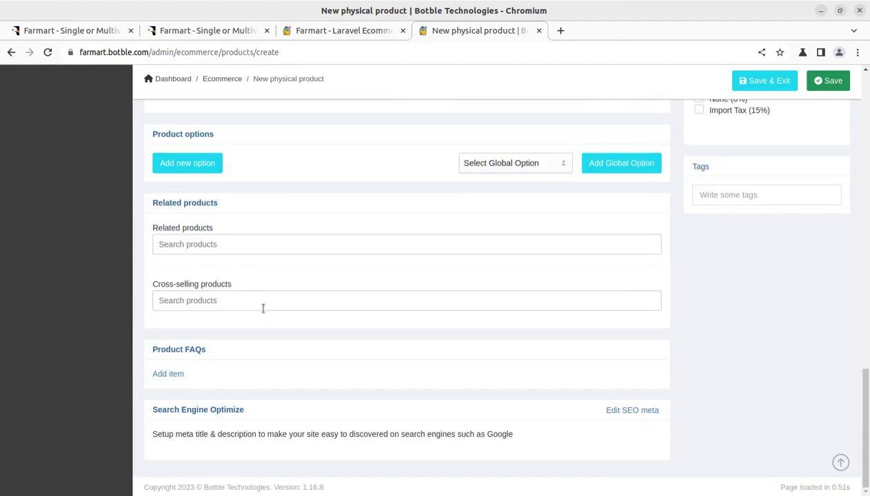
scroll(263, 308, up, 20)
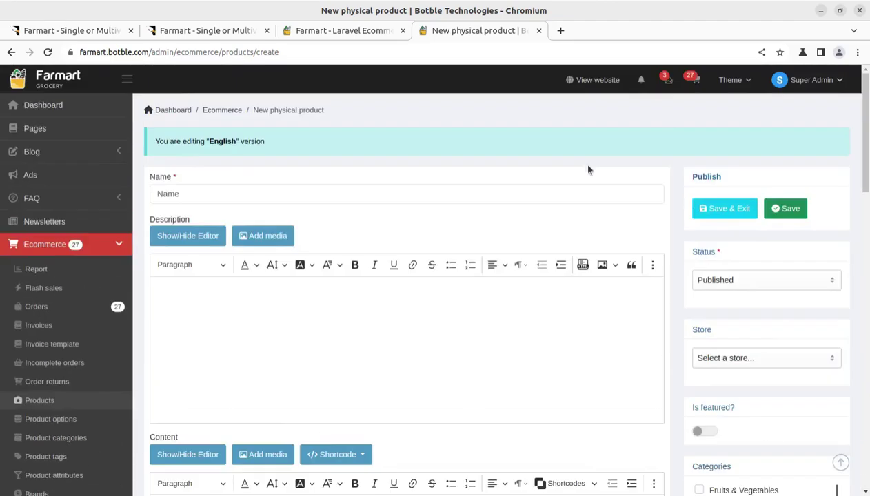
Step: Open the Large Green Bell Pepper product for editing from the Products list and review its content, variations, labels and taxes
click(37, 403)
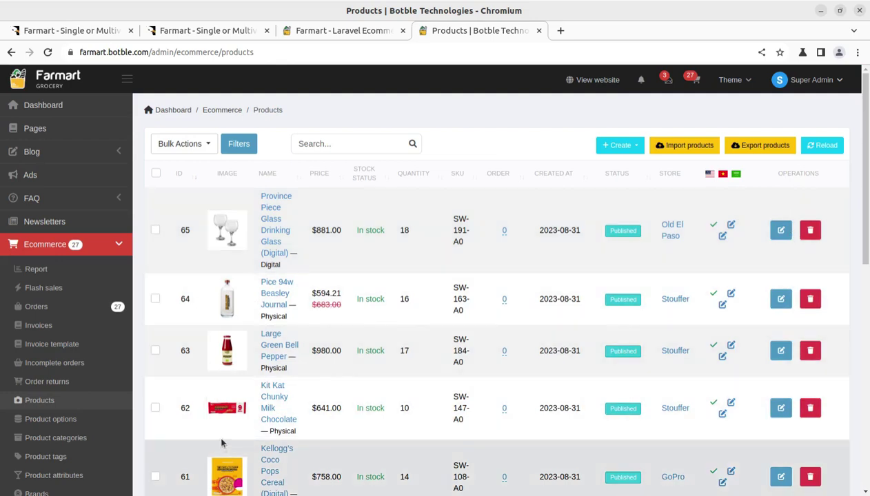
click(783, 353)
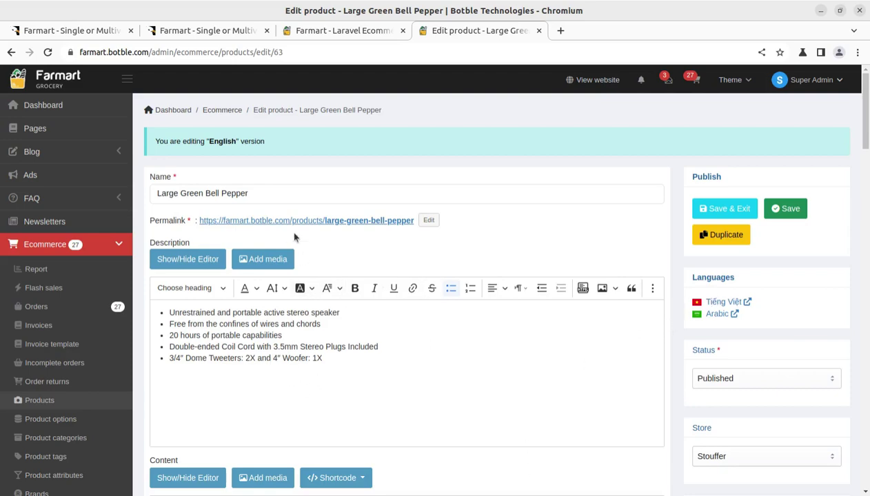
scroll(235, 286, down, 8)
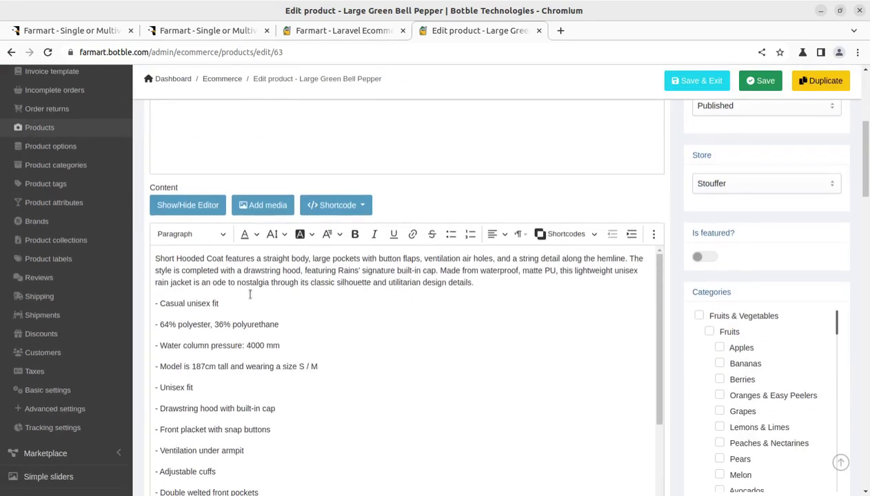
scroll(641, 275, down, 10)
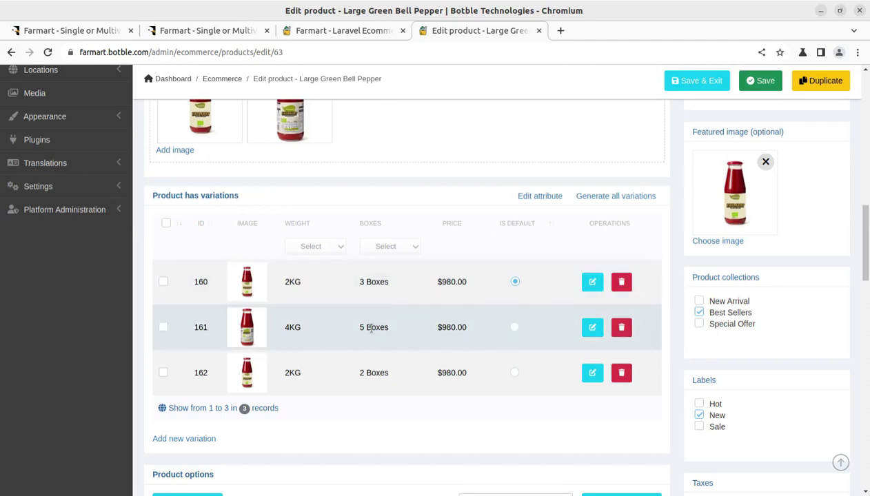
scroll(384, 378, down, 1)
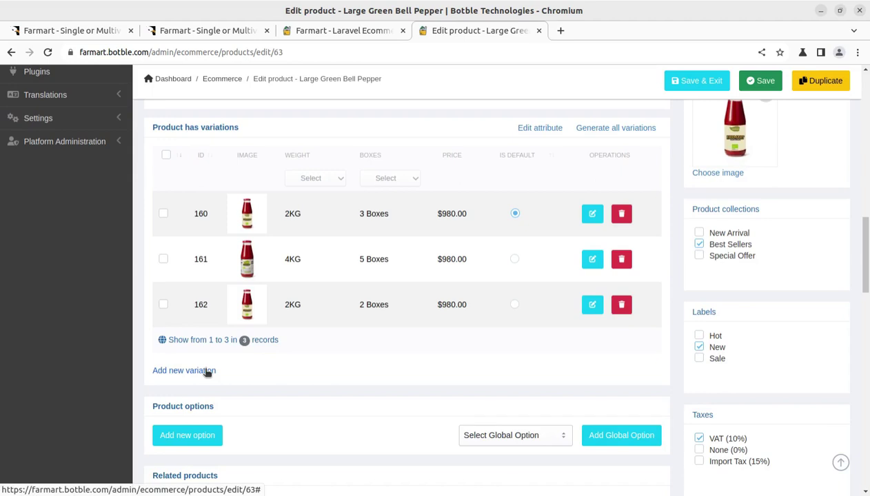
scroll(407, 382, down, 2)
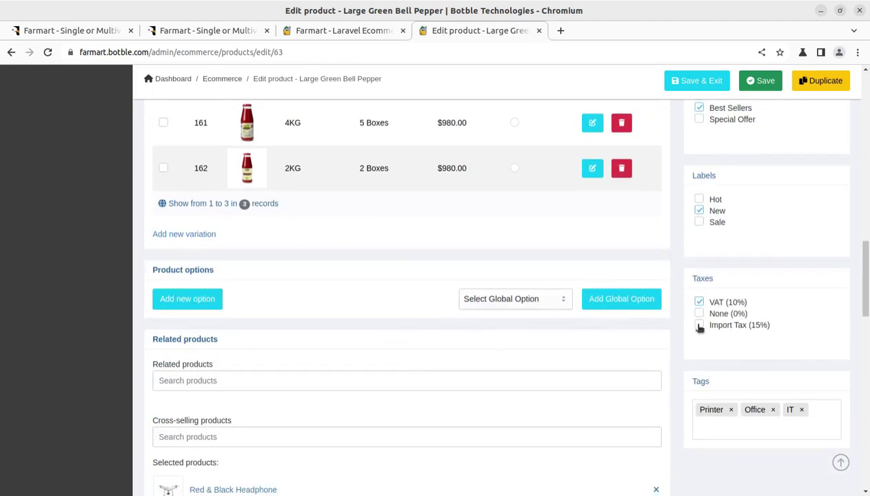
Step: Review the Large Green Bell Pepper product's cross-selling products, product FAQs and search engine settings
scroll(472, 336, down, 3)
scroll(265, 329, down, 4)
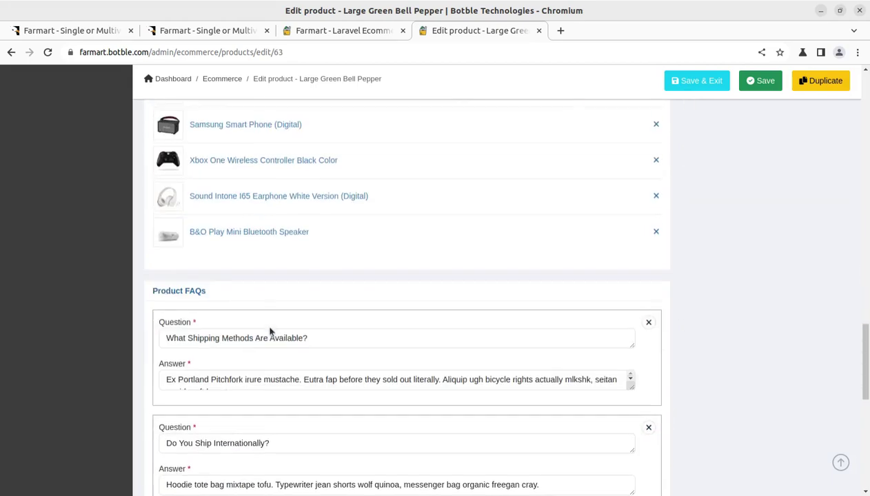
scroll(269, 328, down, 1)
scroll(207, 248, down, 3)
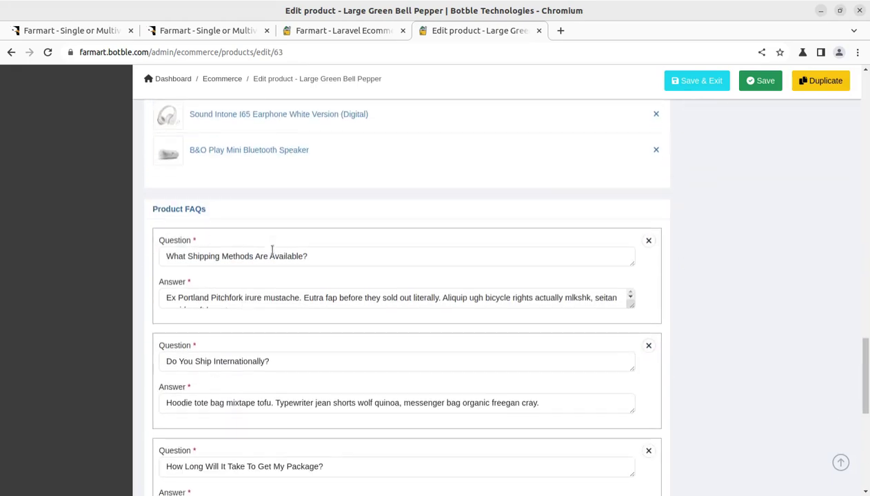
scroll(273, 254, down, 3)
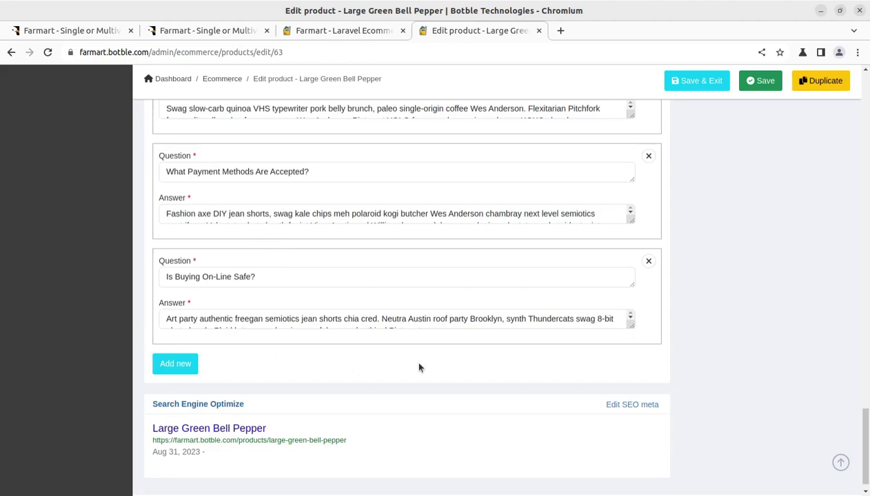
scroll(419, 367, down, 1)
scroll(186, 374, up, 20)
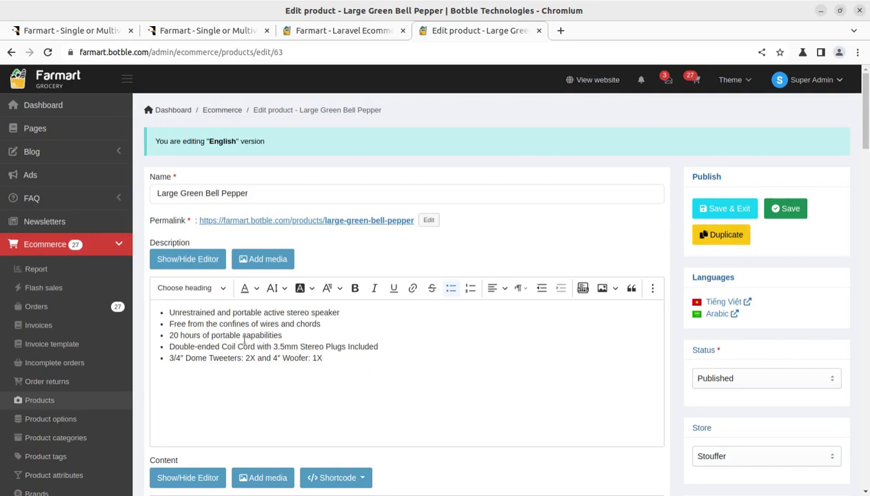
Step: Open the Product options list and view the HDD option's edit form with its labels, prices and price types
click(35, 426)
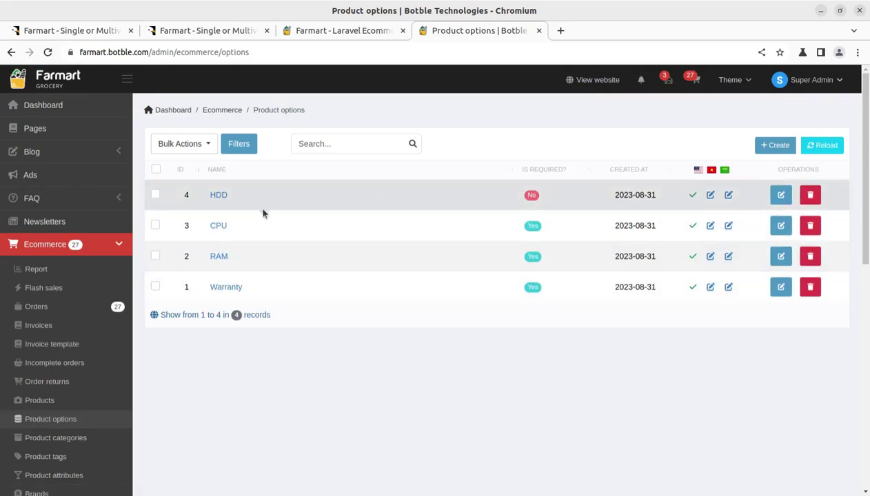
click(781, 198)
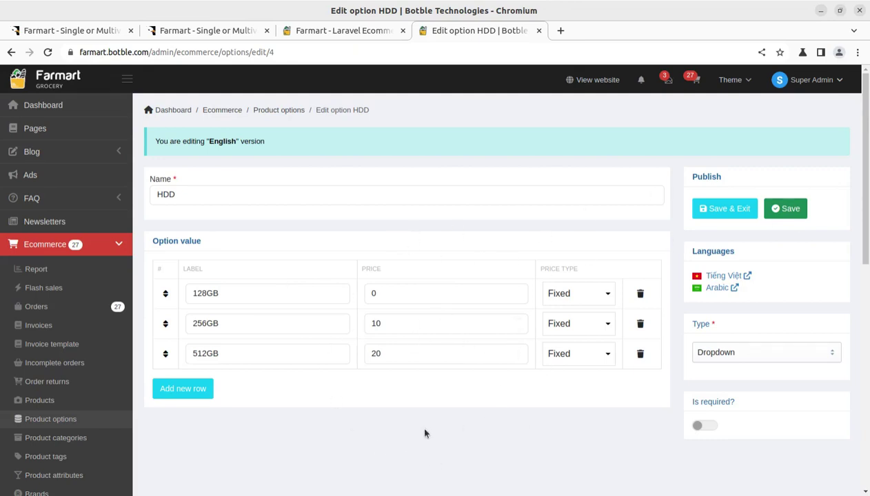
Step: Open the Product categories page and review the category tree with its product counts, from Fruits & Vegetables to Salad & Herbs
scroll(354, 413, down, 4)
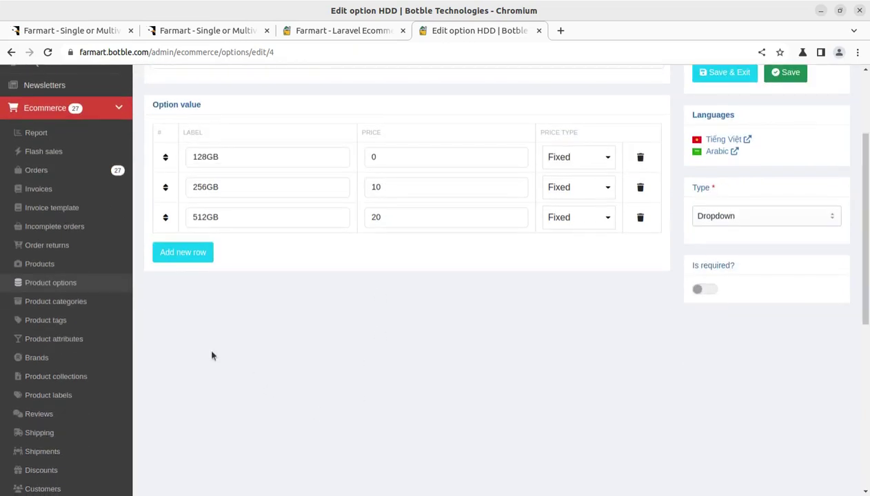
click(61, 308)
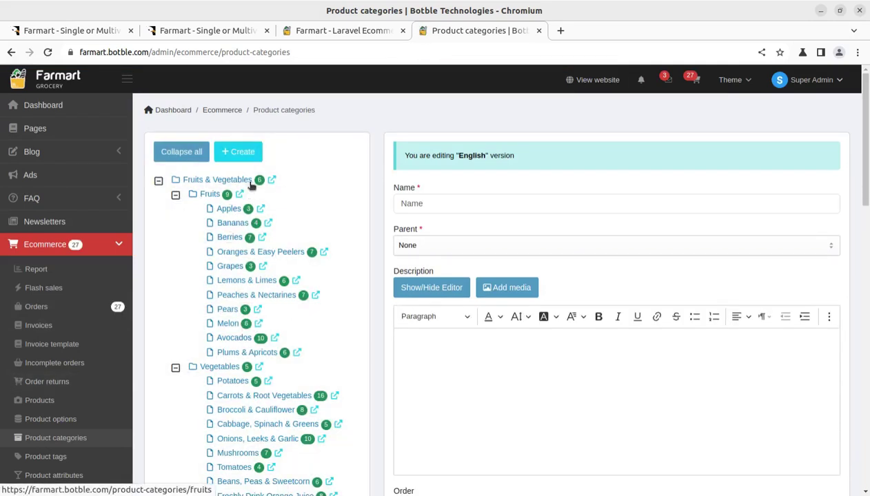
mouse_move(259, 181)
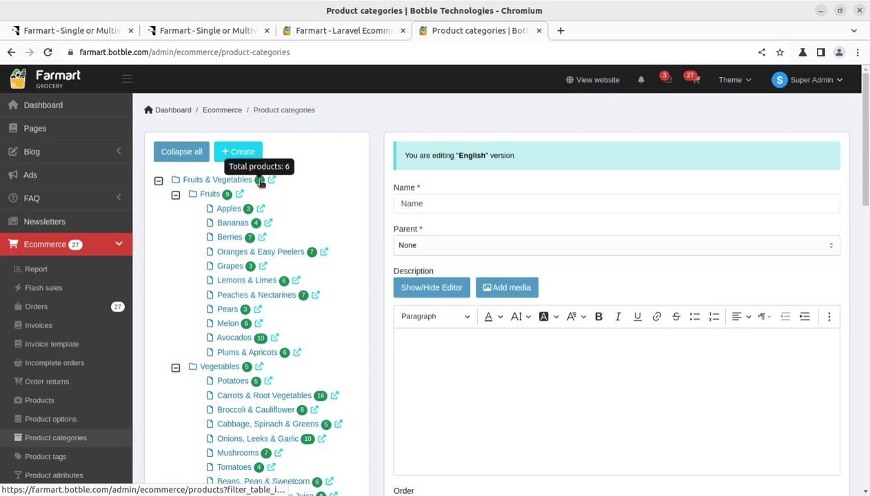
scroll(262, 207, down, 3)
scroll(266, 290, down, 10)
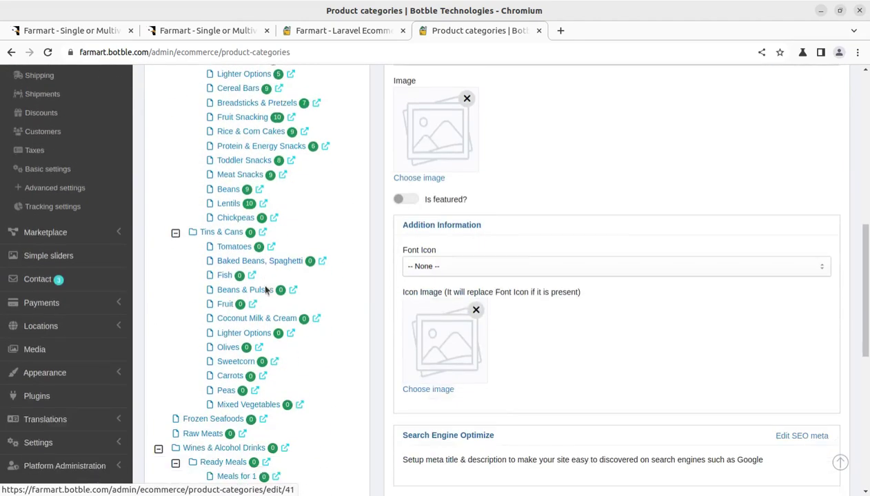
scroll(261, 281, up, 10)
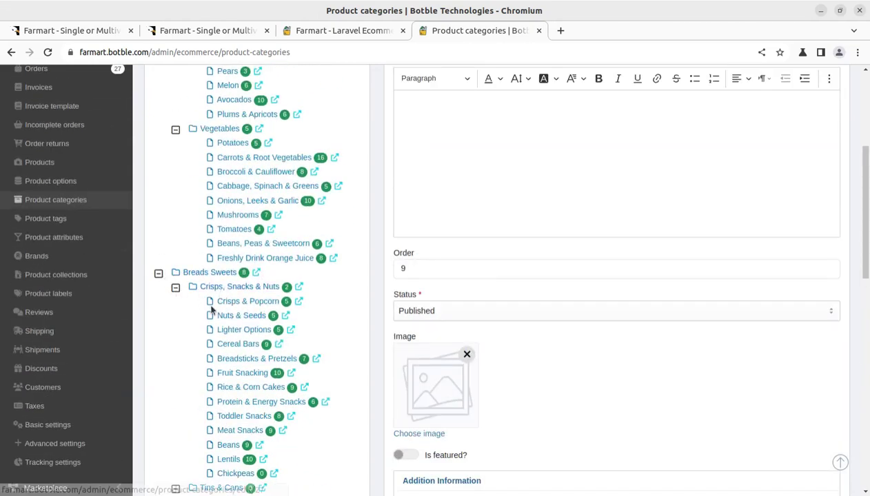
scroll(241, 362, down, 1)
scroll(243, 359, down, 3)
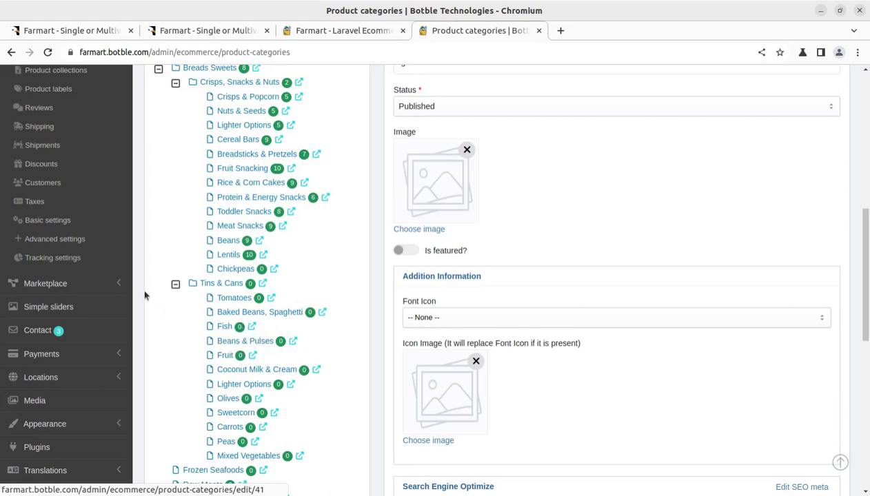
scroll(193, 305, down, 3)
scroll(210, 321, down, 2)
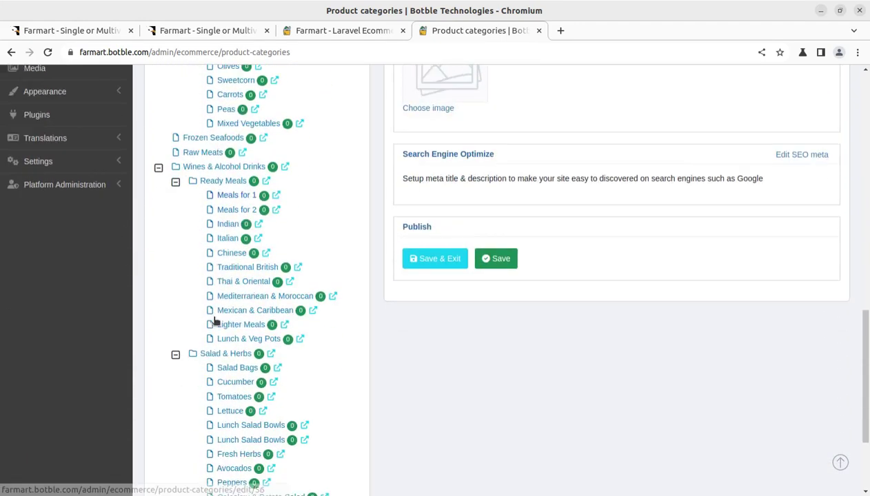
scroll(252, 388, up, 10)
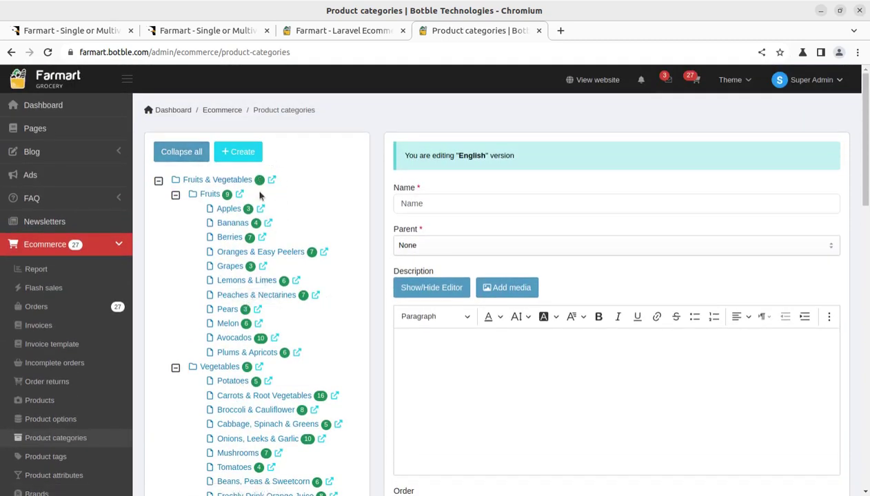
Step: Start a new product category and review its form, including the parent choices, description, image, font icon and search engine settings
click(230, 157)
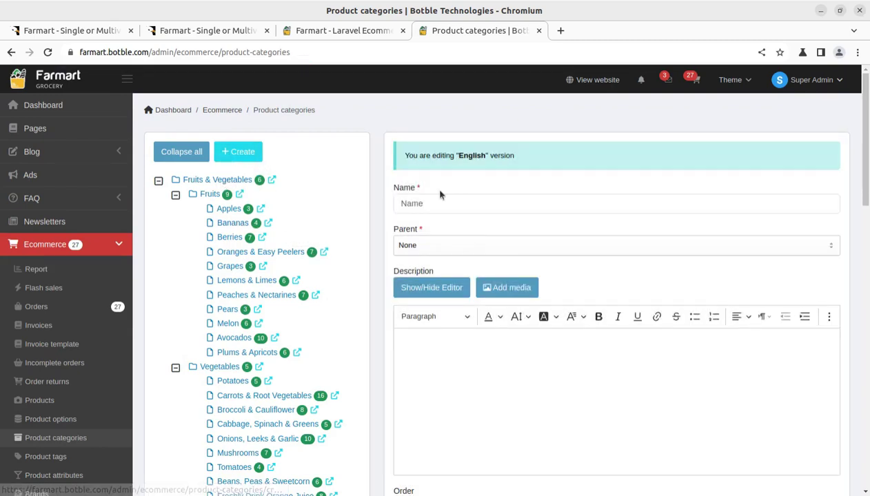
click(433, 202)
click(418, 246)
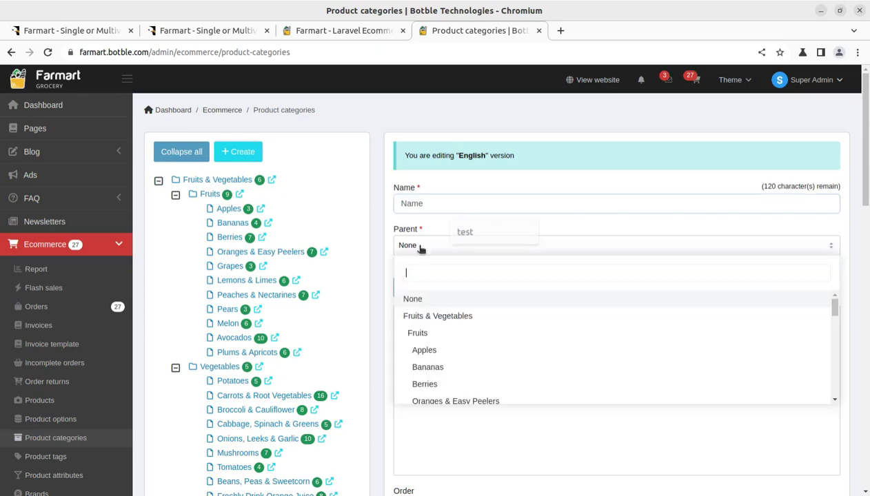
click(421, 247)
scroll(538, 357, down, 3)
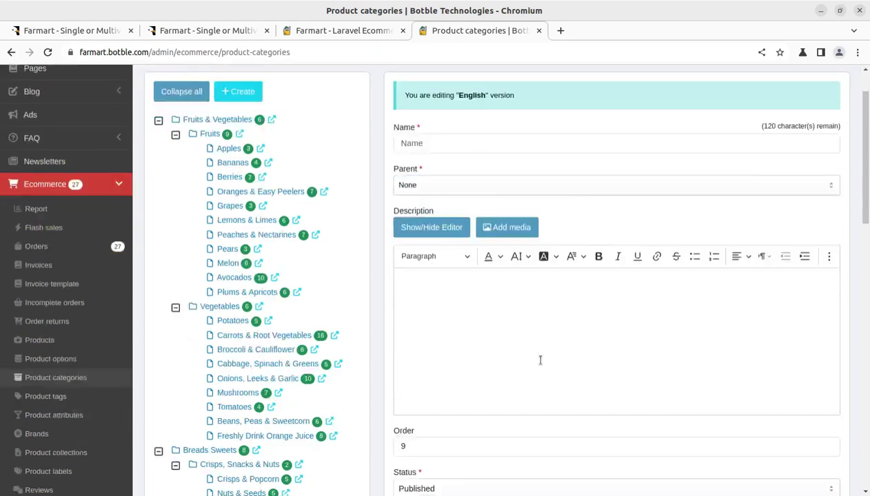
scroll(538, 358, down, 6)
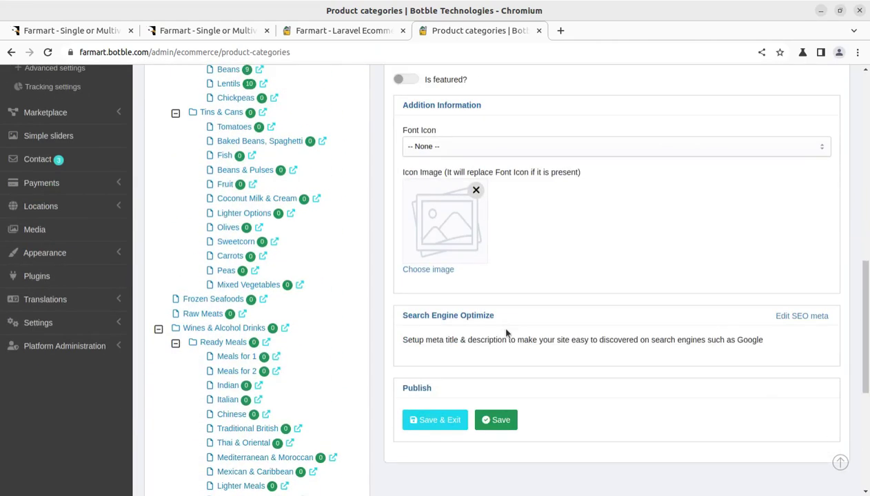
scroll(507, 333, down, 2)
Step: Open the Product tags list and review its entries
scroll(121, 346, up, 5)
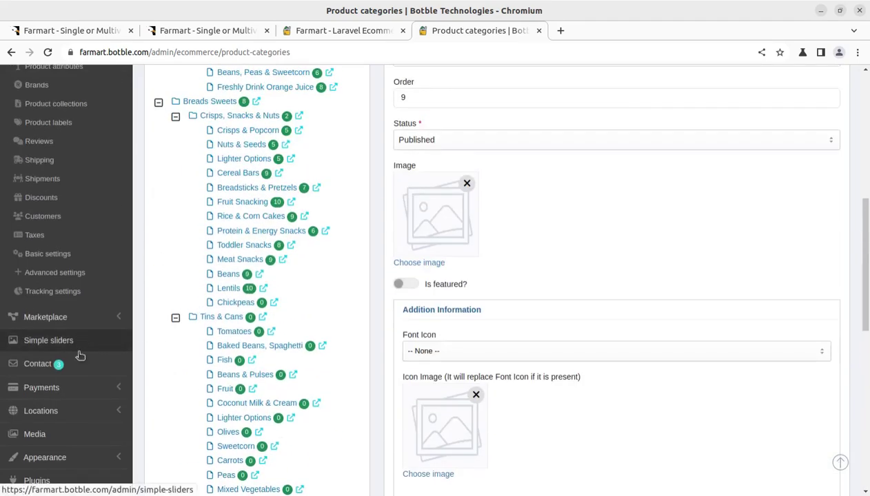
scroll(68, 317, up, 4)
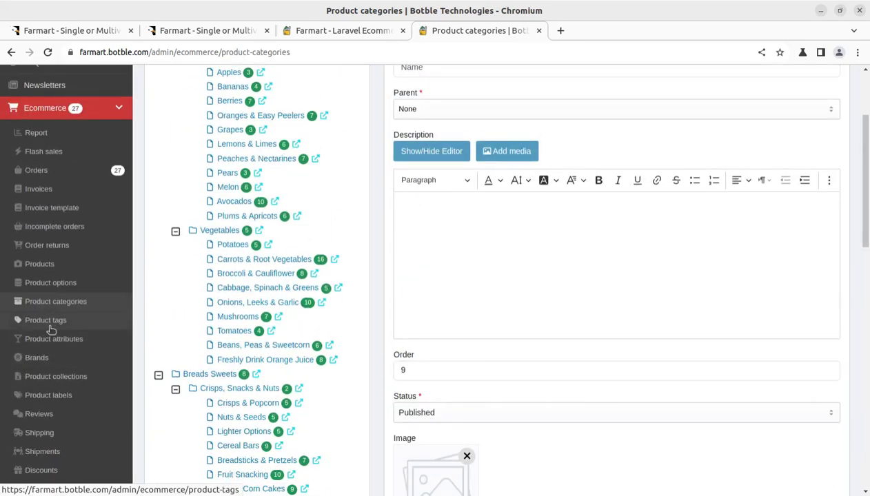
click(50, 328)
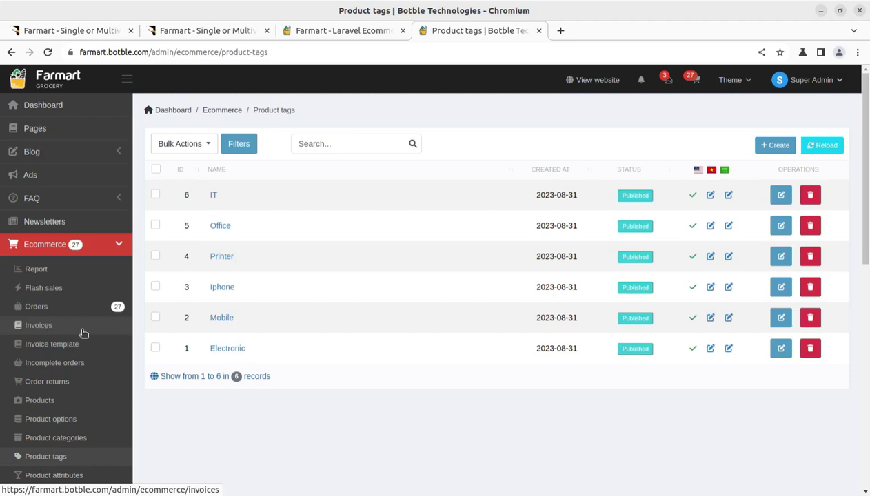
scroll(303, 311, down, 2)
scroll(321, 309, down, 4)
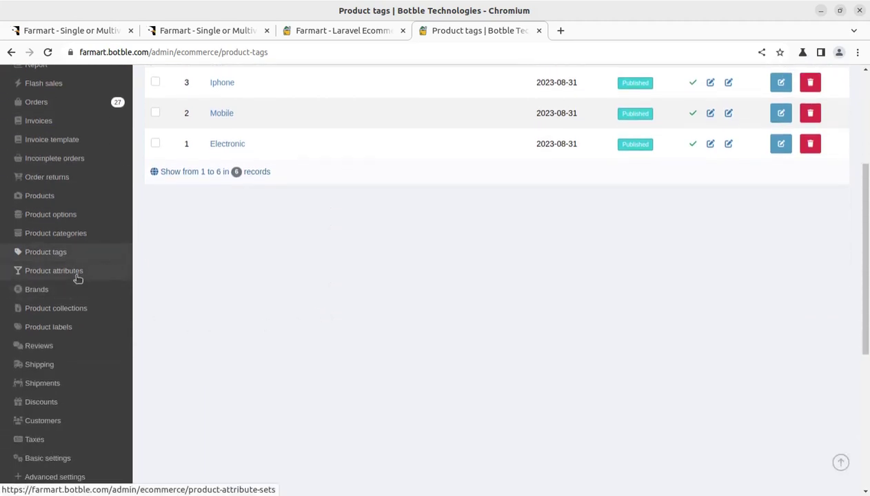
scroll(198, 290, up, 5)
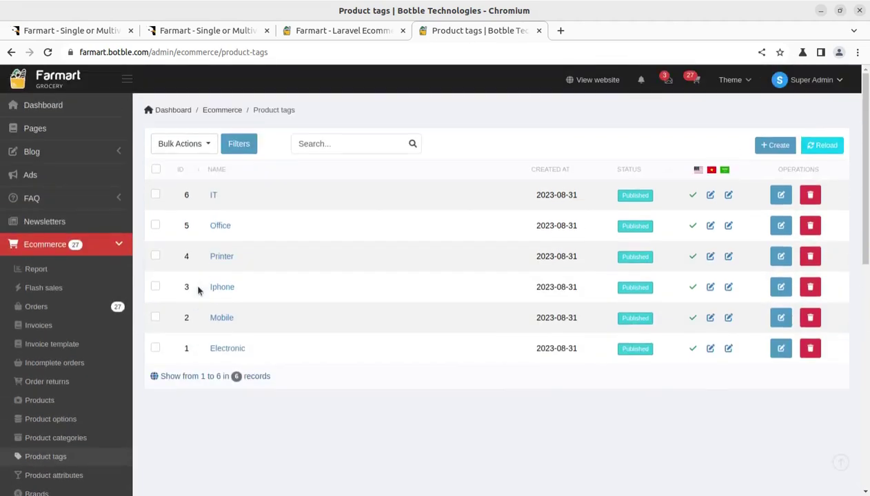
Step: Open the Color attribute for editing from the Product attributes list and review its attribute values, display layout, listing options and categories
scroll(198, 291, down, 5)
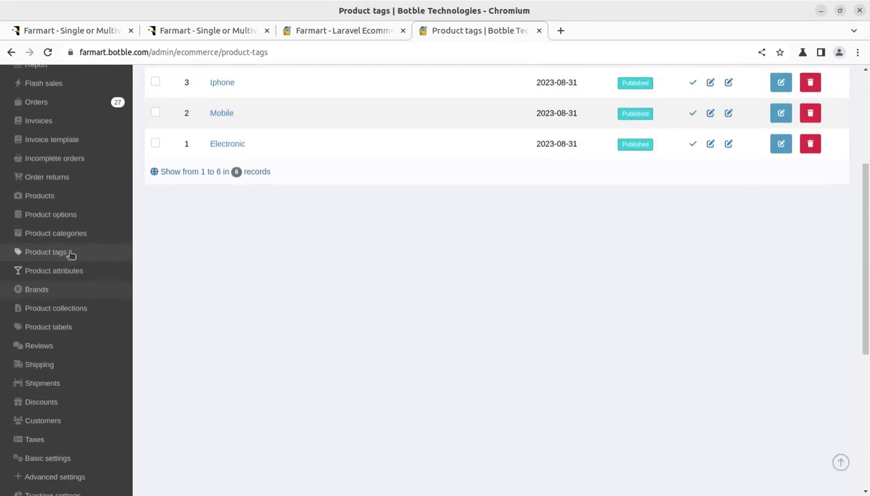
click(58, 274)
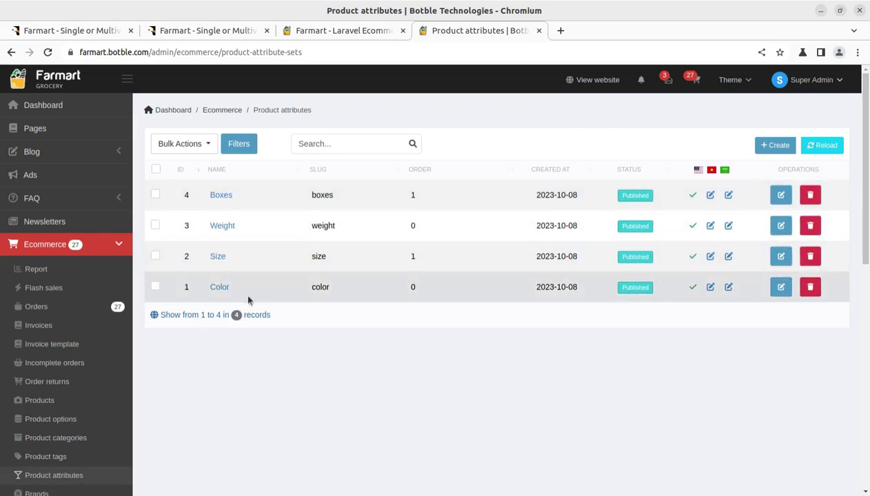
scroll(297, 220, down, 2)
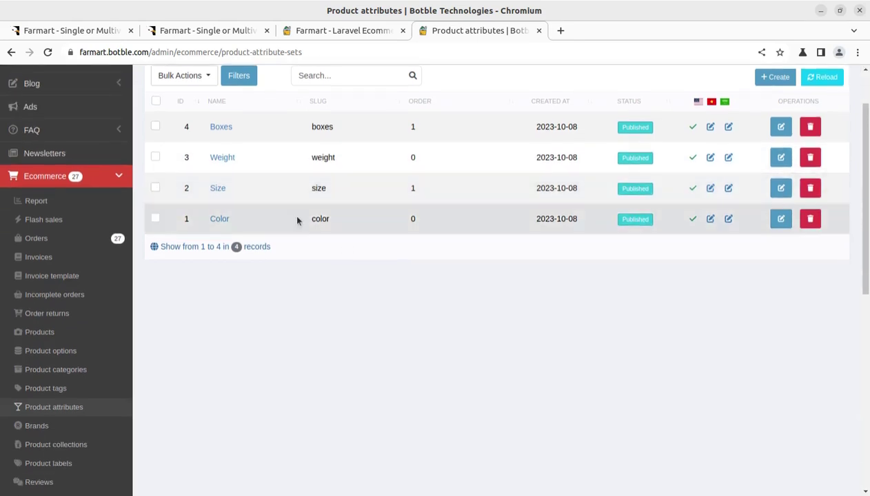
click(781, 220)
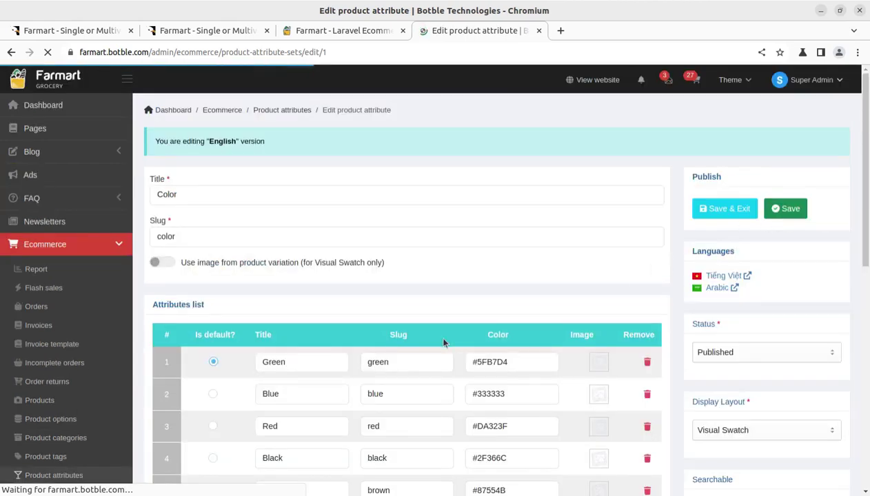
scroll(273, 283, down, 3)
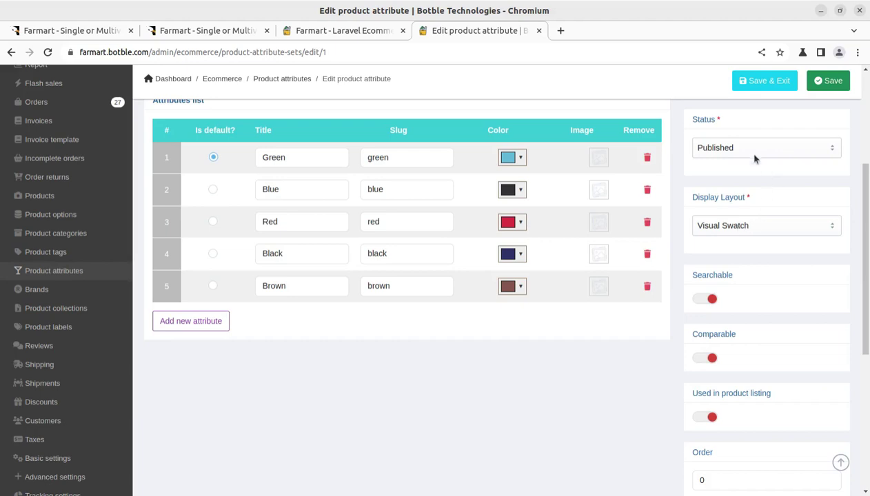
scroll(709, 311, down, 2)
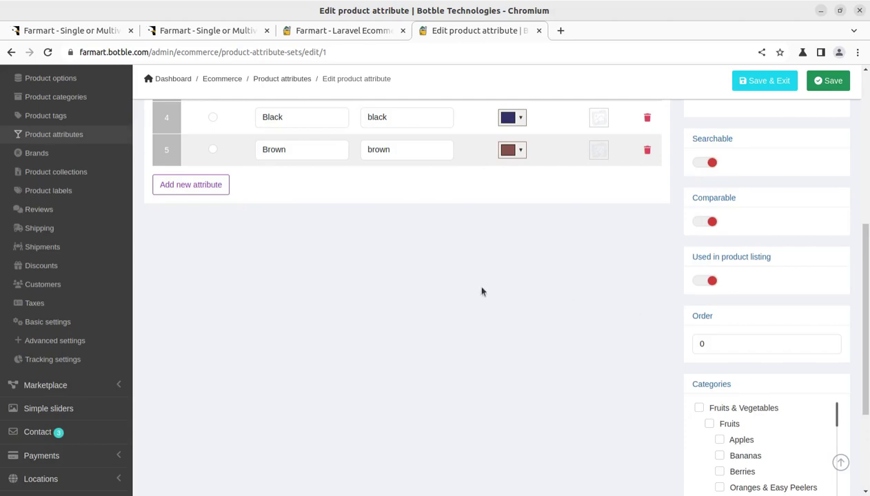
scroll(86, 348, down, 3)
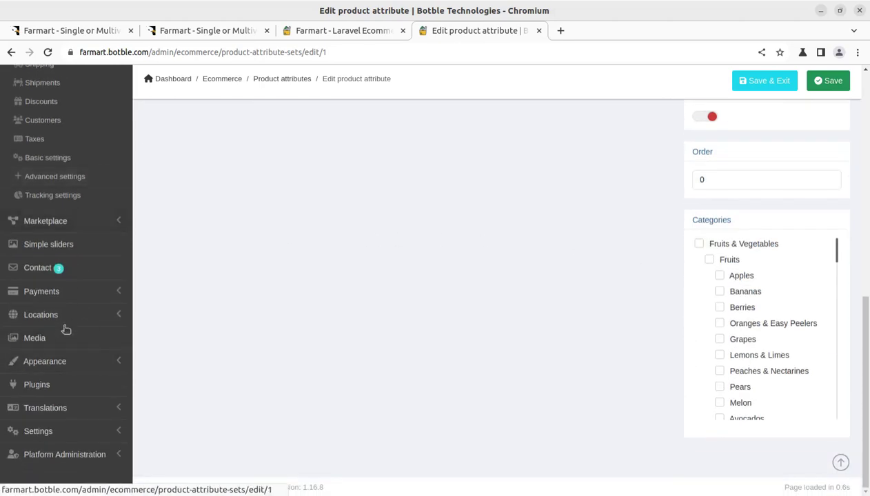
Step: Open the Brands list and review the brands with their logos and featured status
scroll(67, 326, up, 4)
scroll(65, 314, up, 4)
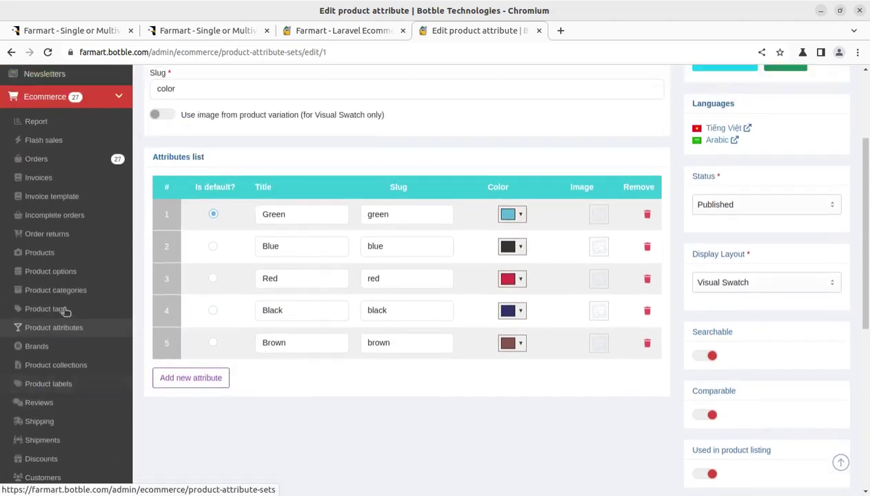
scroll(73, 399, down, 1)
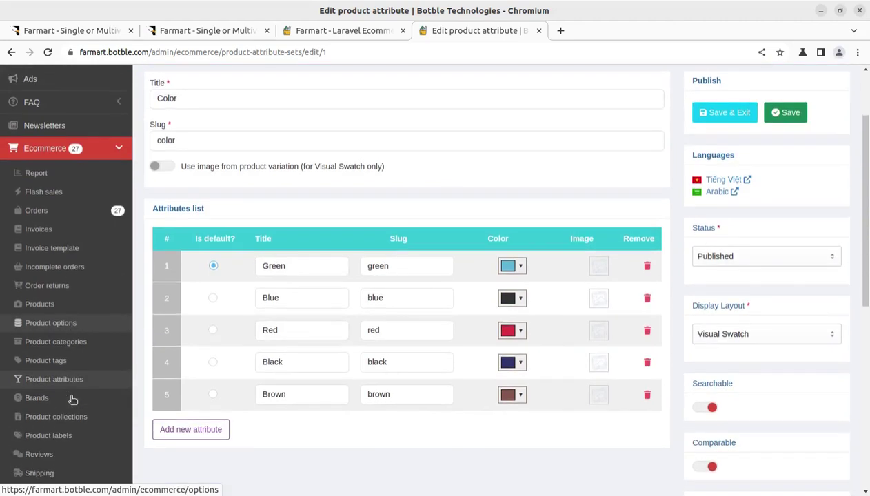
click(39, 402)
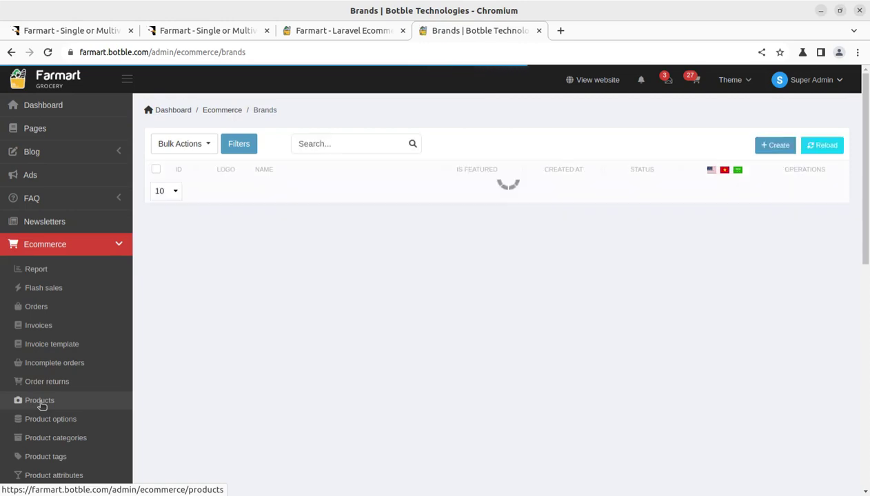
scroll(225, 359, down, 1)
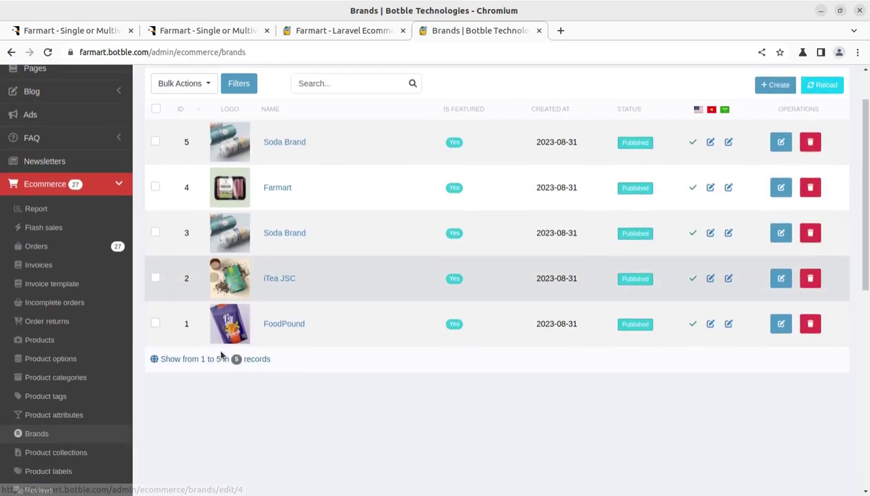
scroll(207, 358, down, 2)
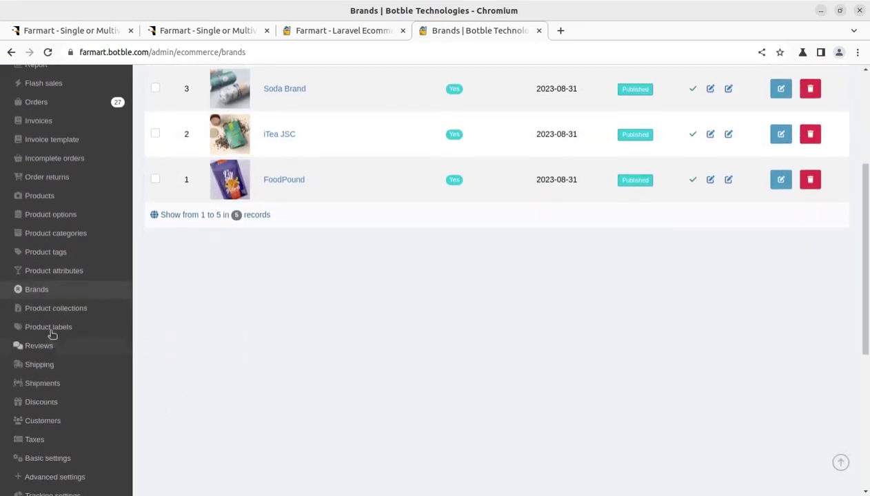
Step: Open the Product collections list to view the available collections
scroll(59, 310, down, 1)
scroll(62, 301, down, 1)
click(51, 247)
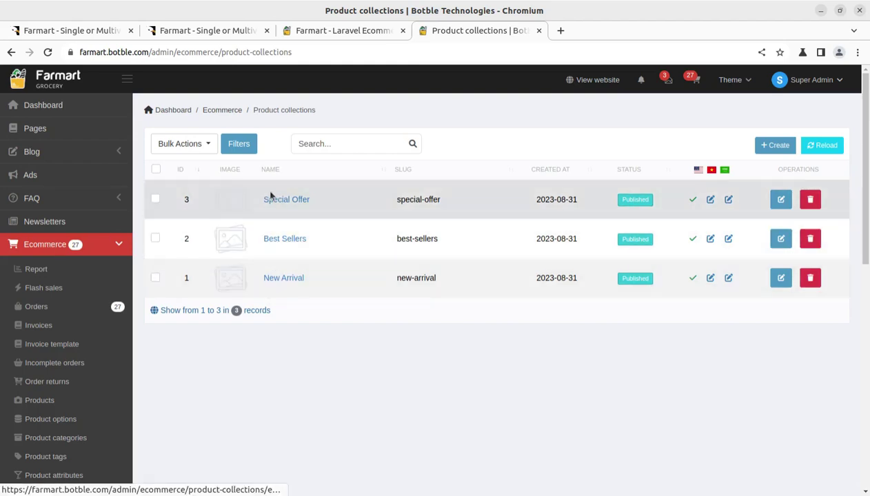
Step: View the Product labels list, check how labels appear on products on the Farmart storefront home page, and return to the list
scroll(276, 310, down, 3)
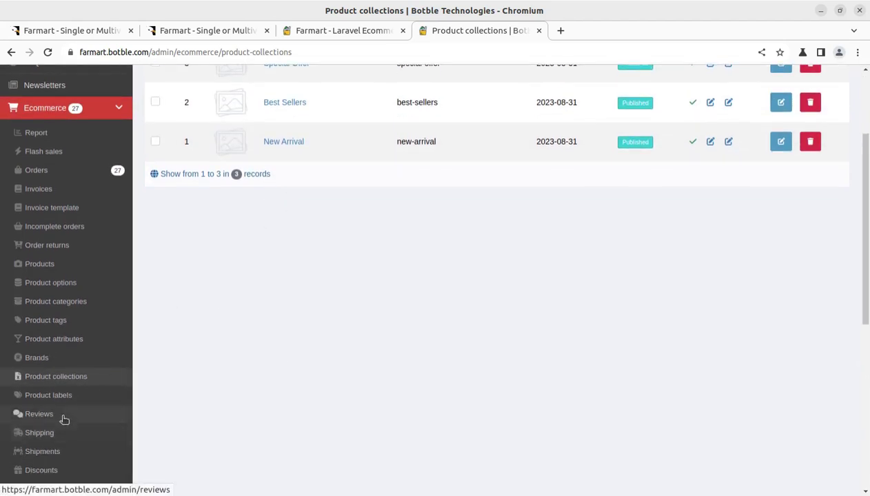
click(46, 400)
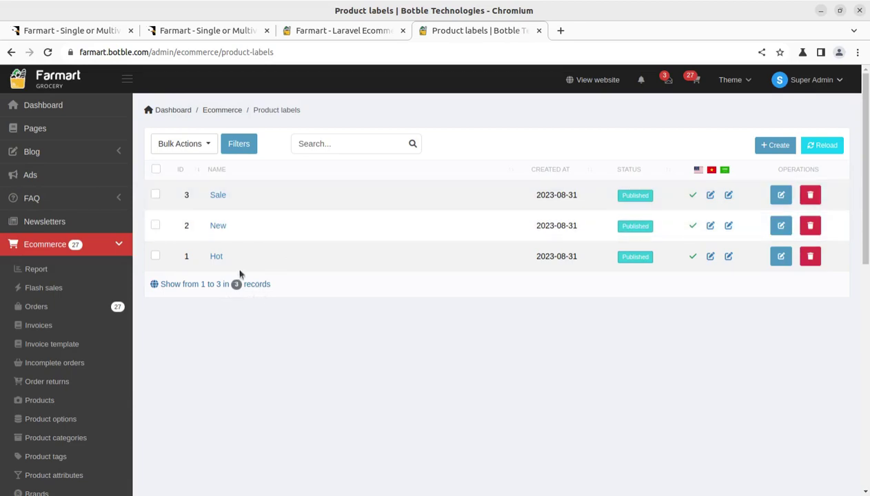
click(336, 38)
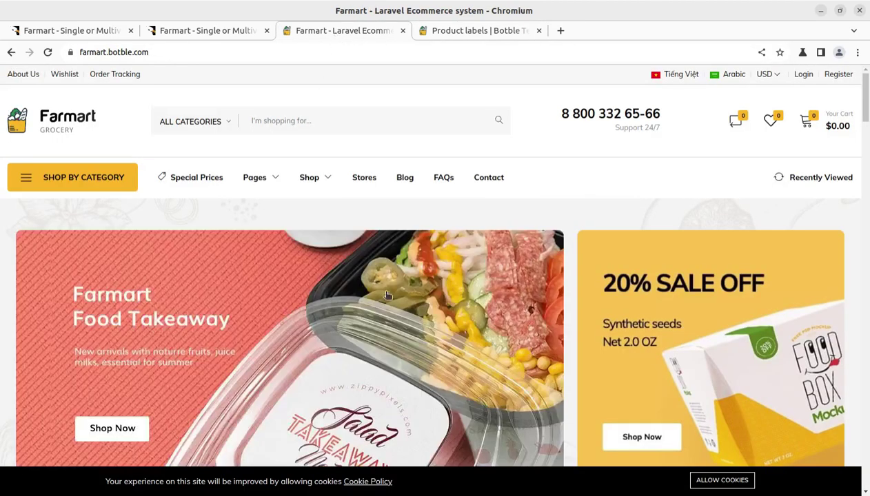
scroll(387, 297, down, 8)
scroll(590, 313, down, 5)
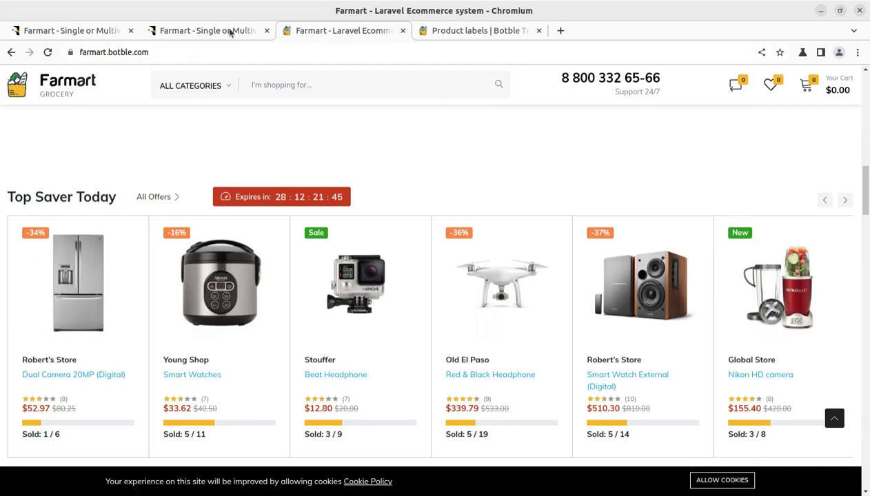
click(480, 32)
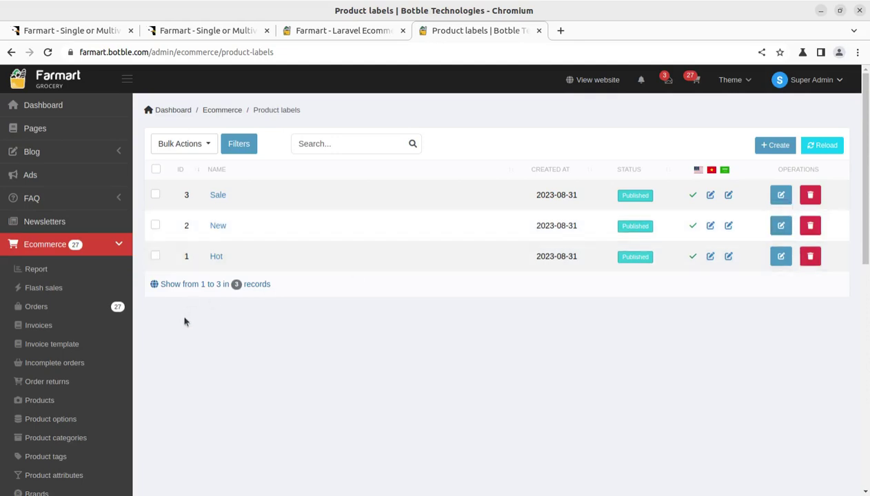
Step: Open the Ecommerce Reviews list and examine the product reviews with their star ratings, comments and images
scroll(54, 316, down, 3)
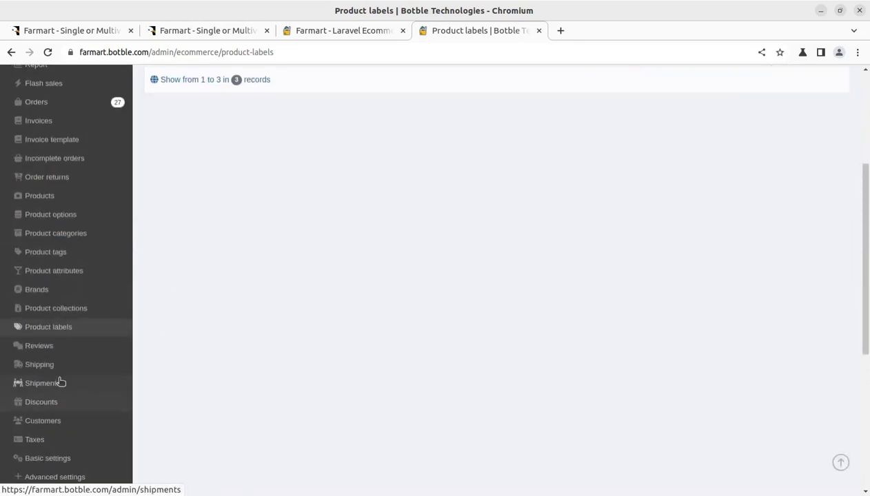
click(38, 348)
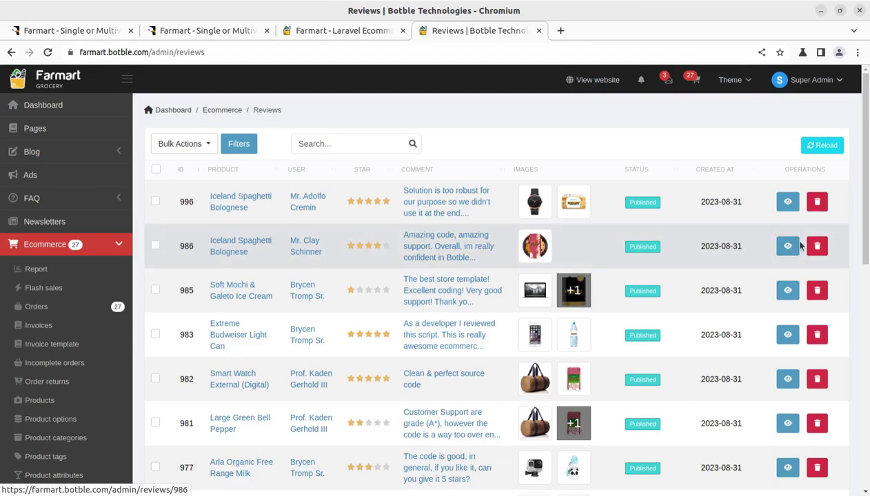
scroll(344, 323, down, 1)
Step: Open the Shipping page and view the shipping rules and the Shippo carrier integration
scroll(344, 323, down, 5)
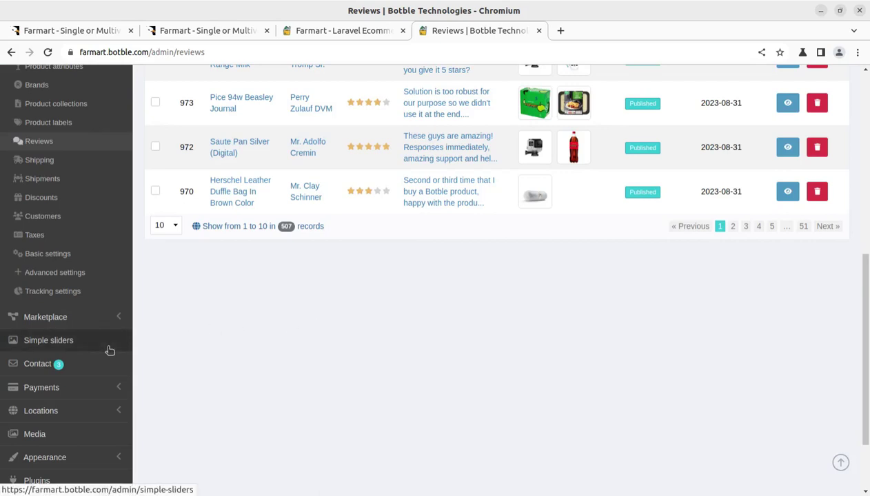
click(38, 164)
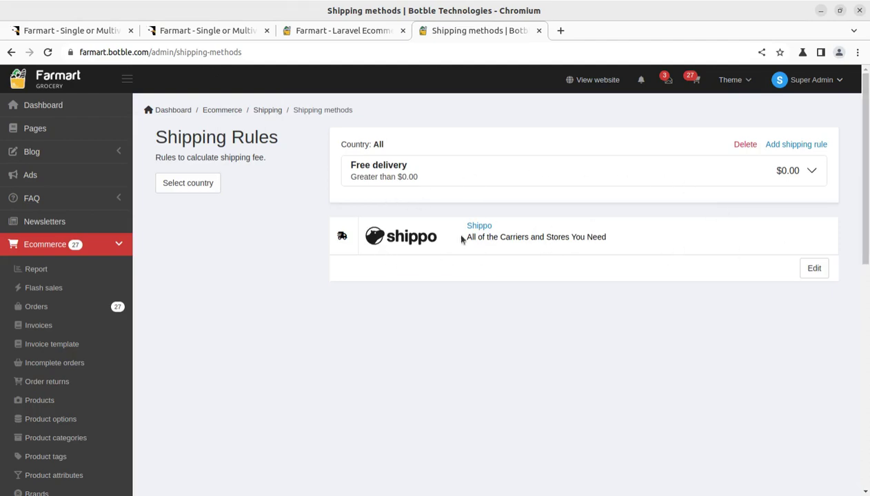
scroll(74, 364, down, 3)
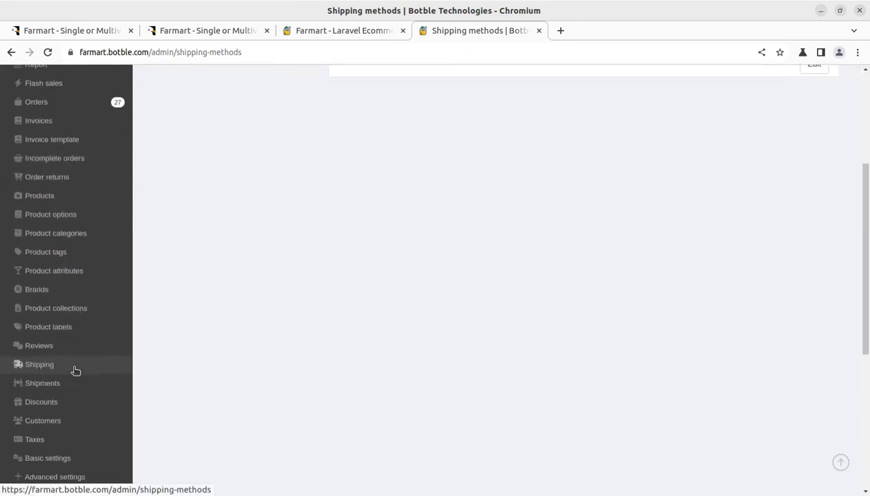
scroll(69, 379, up, 1)
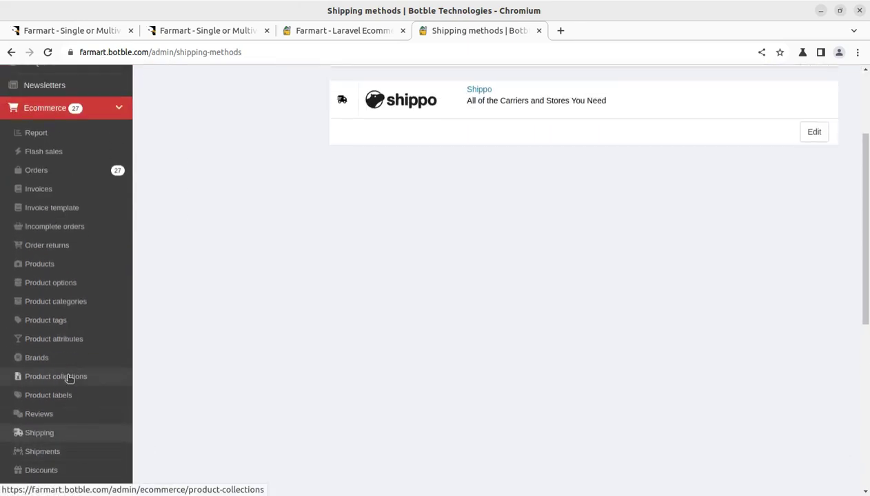
Step: Open the newest shipment from the Shipments list and review its tracking link, additional shipment information and status history
scroll(65, 386, down, 3)
click(42, 254)
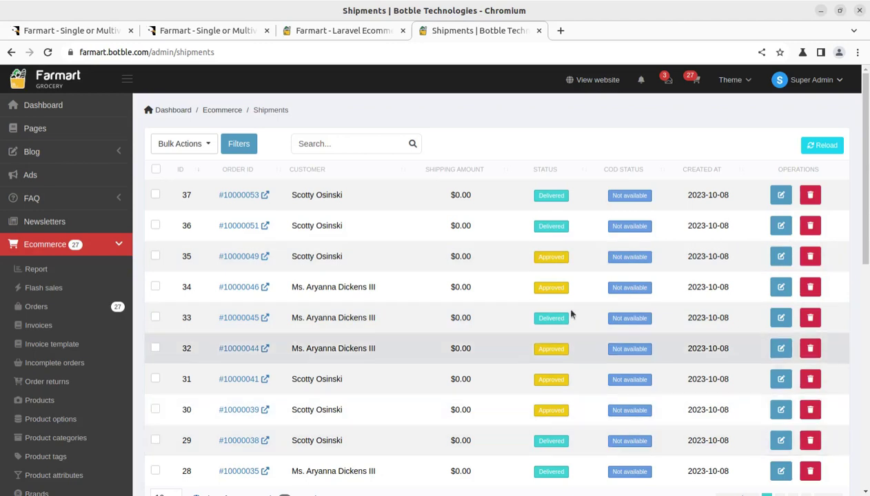
click(777, 197)
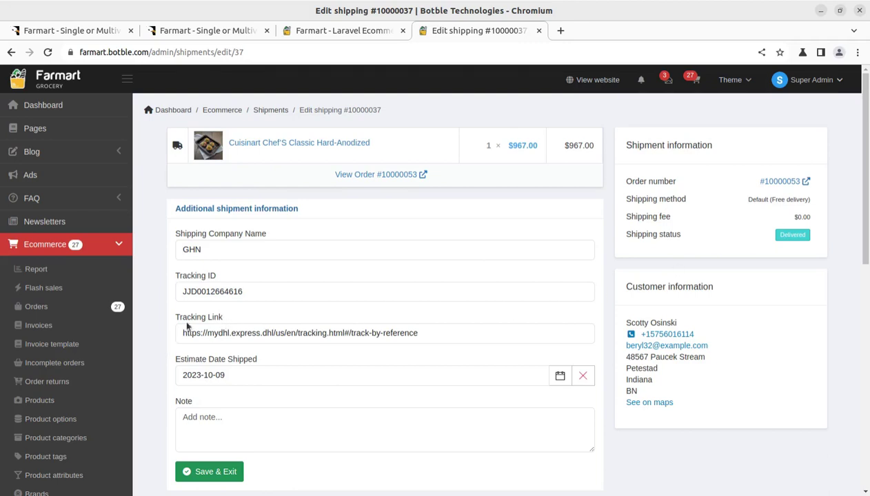
drag(179, 331, 419, 338)
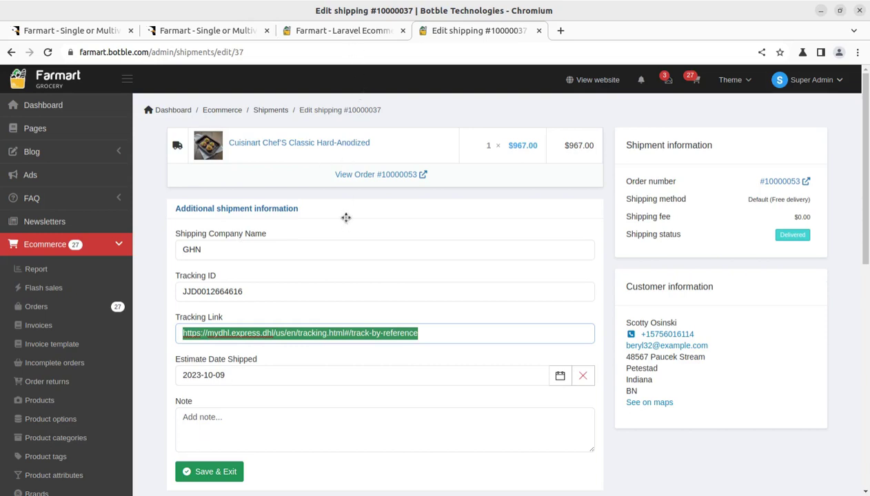
scroll(325, 290, down, 5)
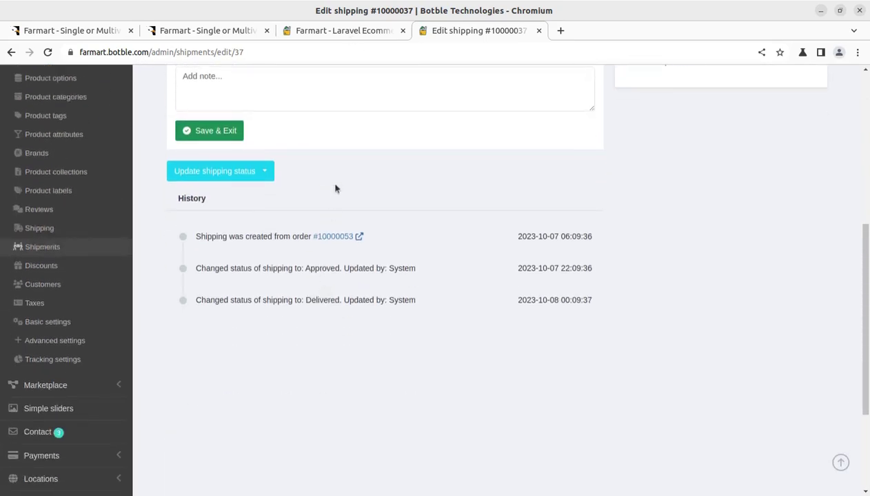
scroll(290, 239, up, 4)
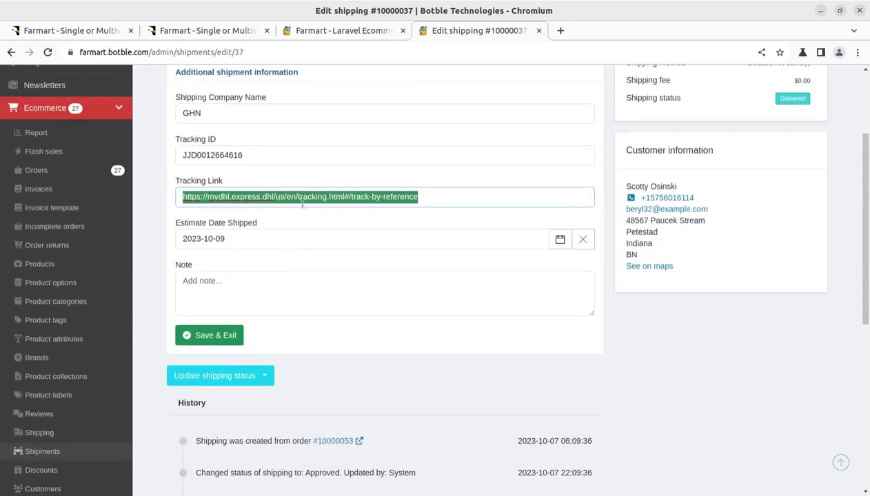
scroll(340, 105, up, 1)
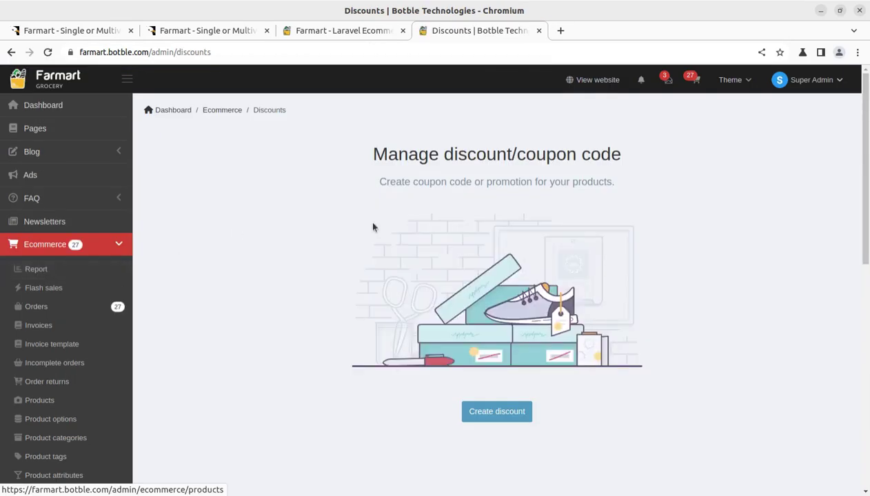
Step: Open the Discounts page and view its introduction to managing discounts and coupon codes
scroll(455, 256, down, 3)
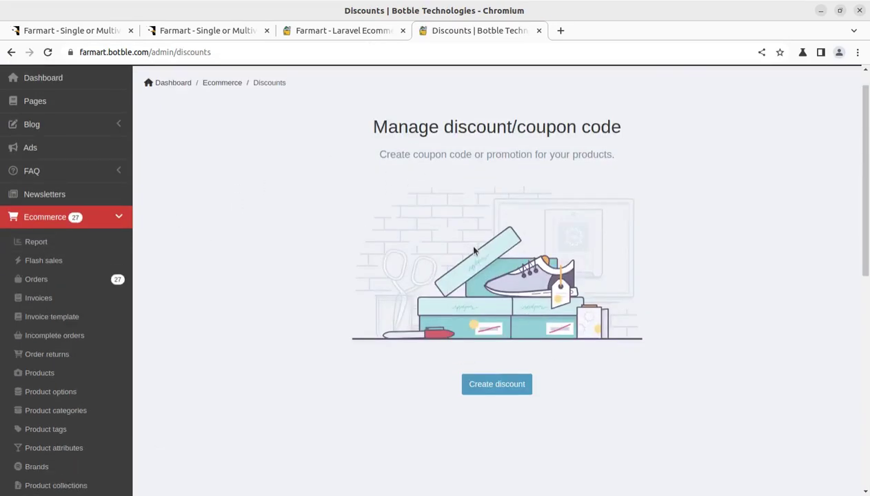
scroll(471, 235, up, 3)
drag(391, 155, 594, 197)
Step: Open the Customers list and look through the customers with their account status and vendor flag
scroll(336, 301, down, 5)
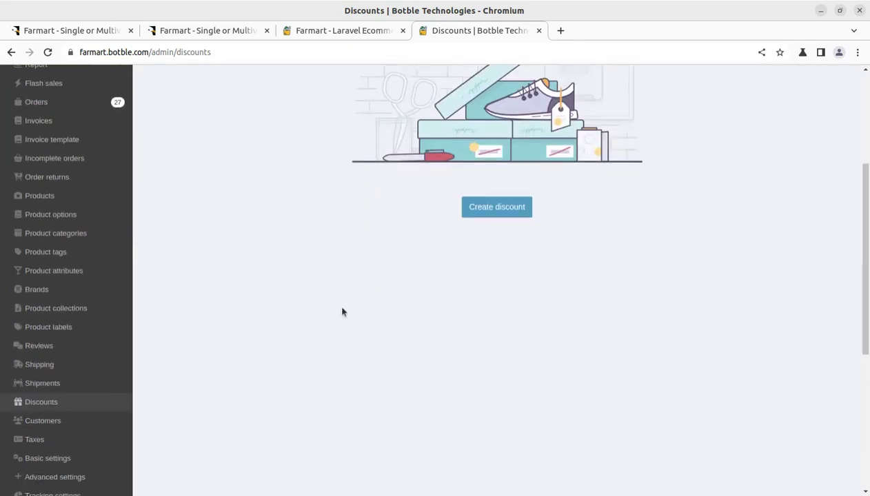
click(37, 428)
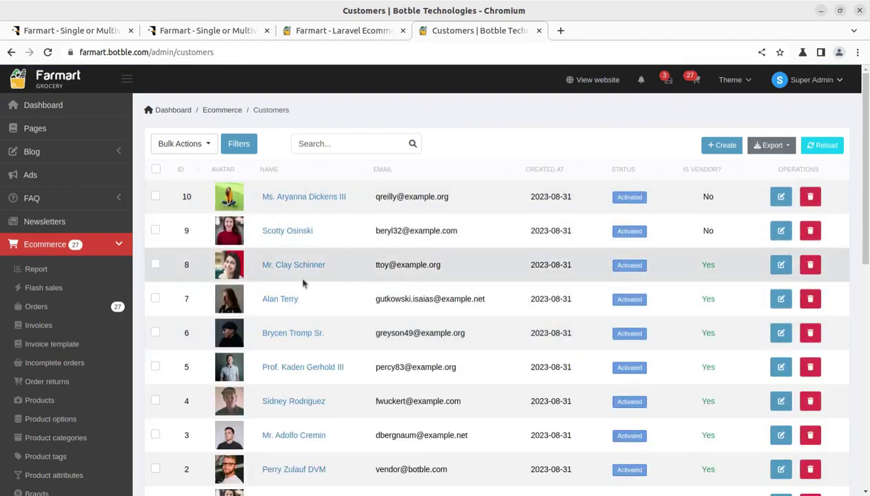
scroll(301, 279, down, 4)
scroll(301, 279, down, 1)
scroll(302, 281, up, 3)
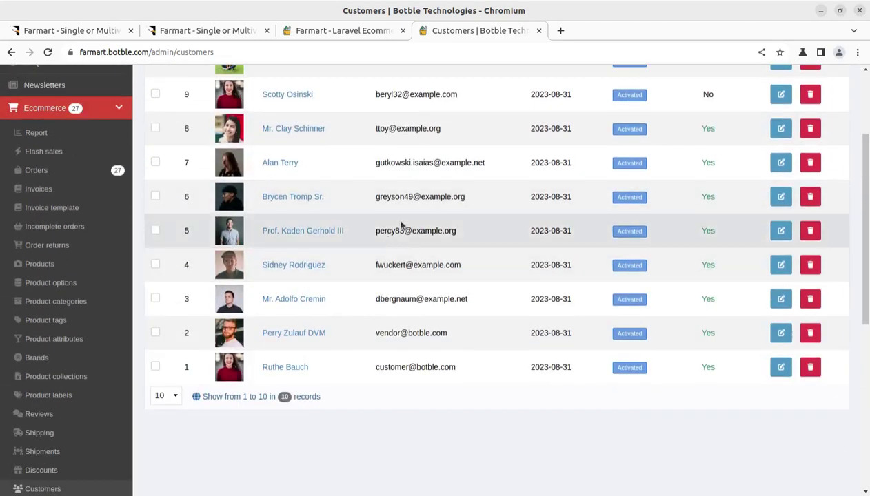
Step: Open the Taxes list and view the available taxes with their percentages and priorities
scroll(400, 225, down, 3)
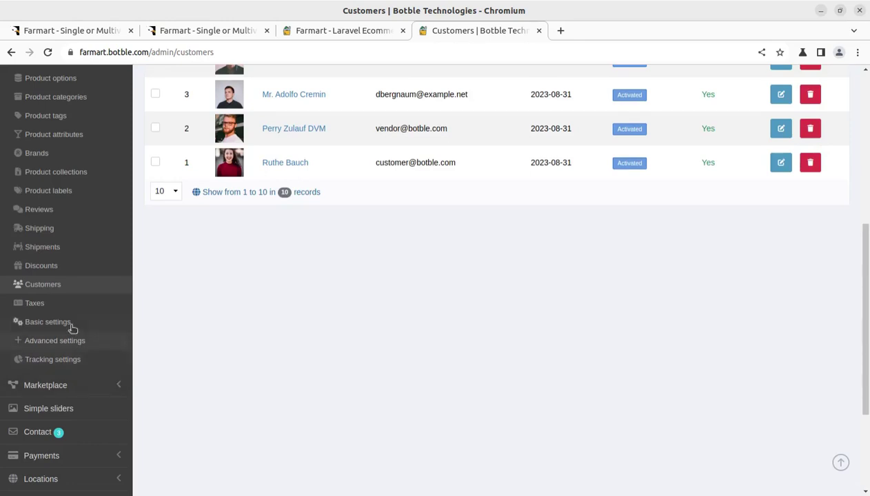
click(36, 307)
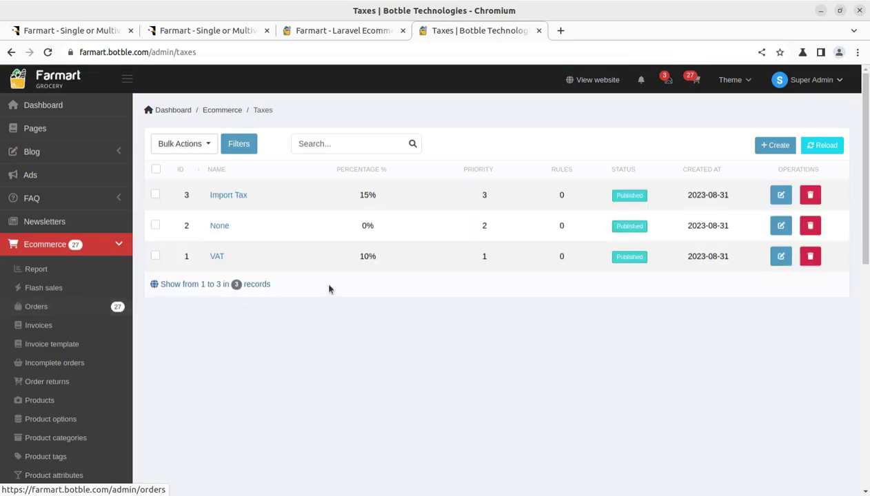
scroll(210, 357, down, 3)
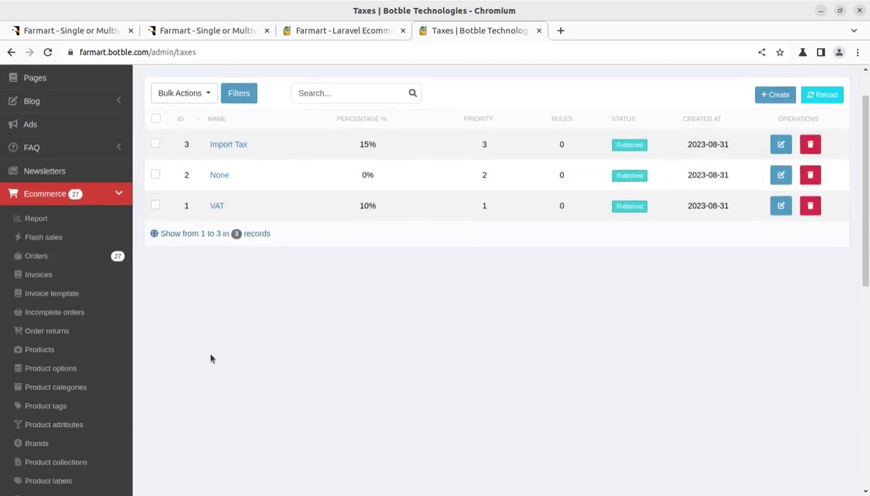
Step: Open the Ecommerce Basic settings and review the shop's basic information and the Standard & Format options
scroll(101, 403, down, 2)
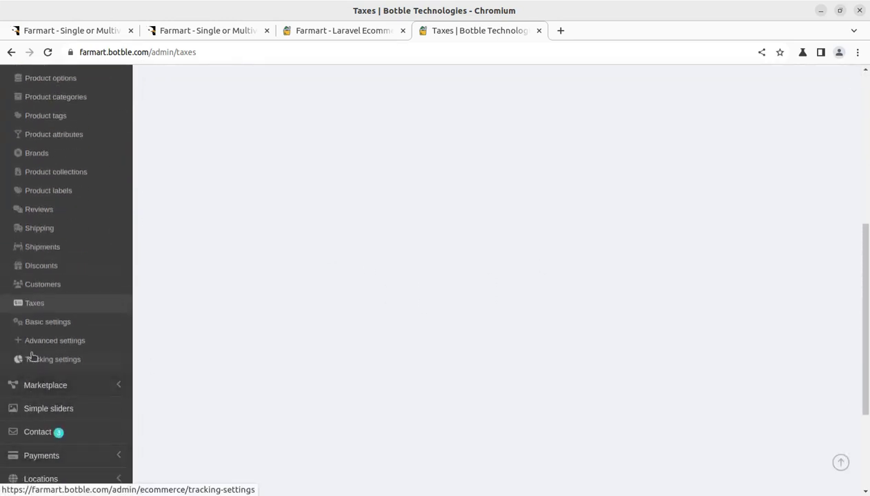
click(52, 325)
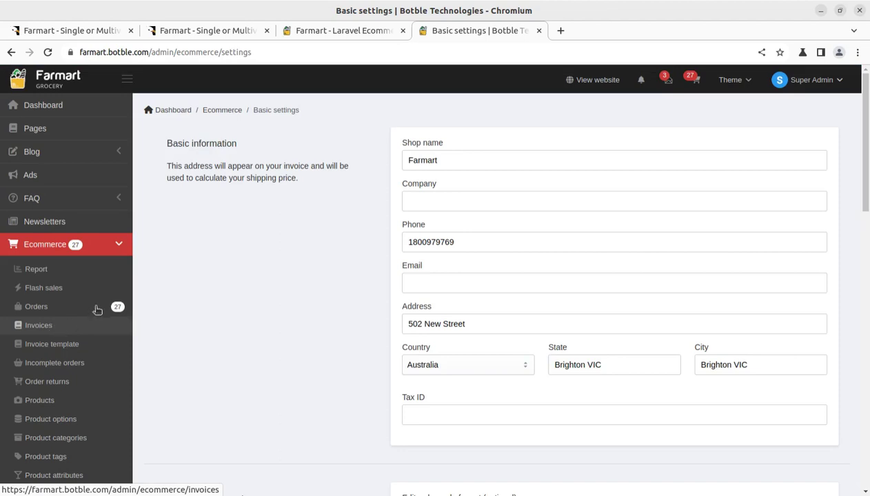
drag(441, 161, 406, 160)
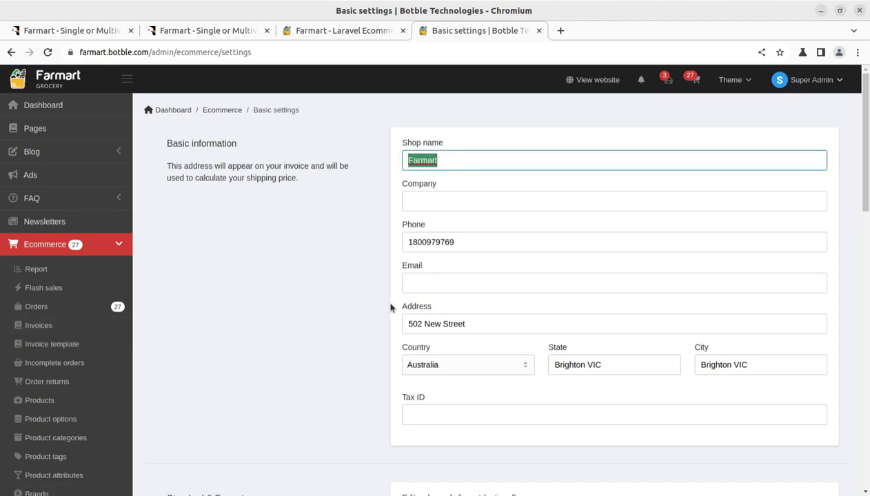
scroll(409, 317, down, 4)
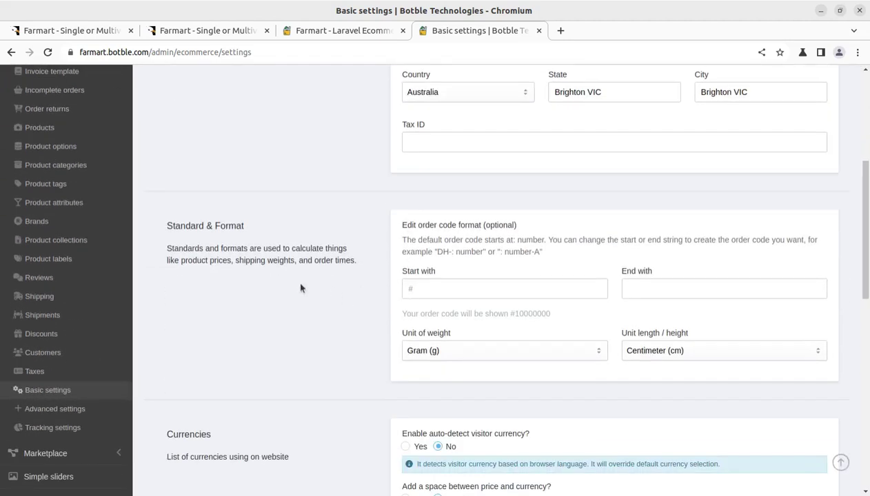
drag(167, 230, 251, 235)
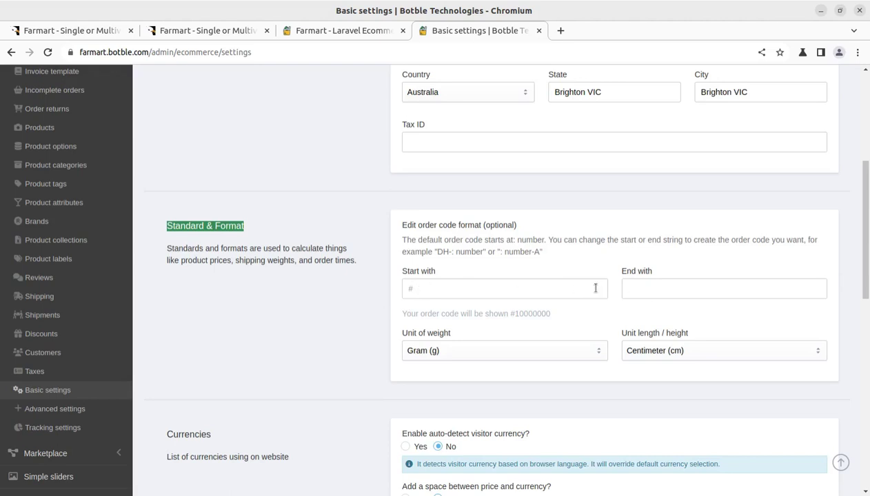
scroll(595, 288, down, 2)
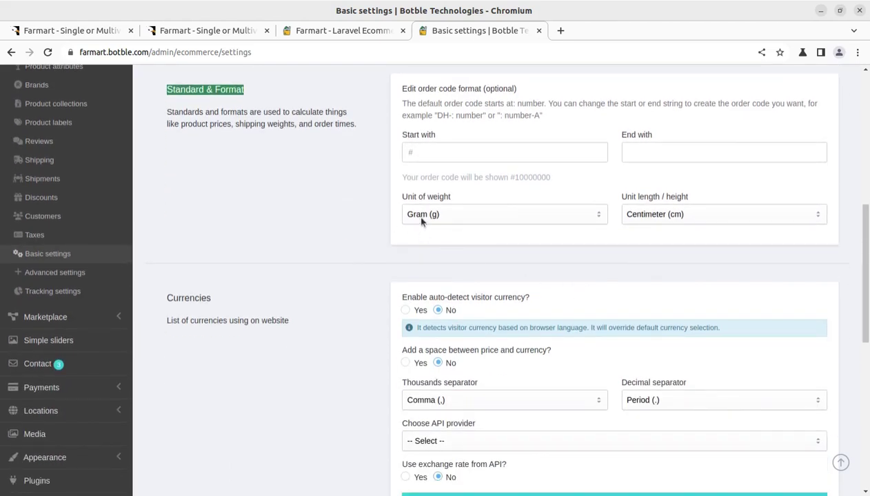
Step: Review the Currencies and Store locators sections of the Basic settings
scroll(512, 222, down, 1)
scroll(518, 228, down, 4)
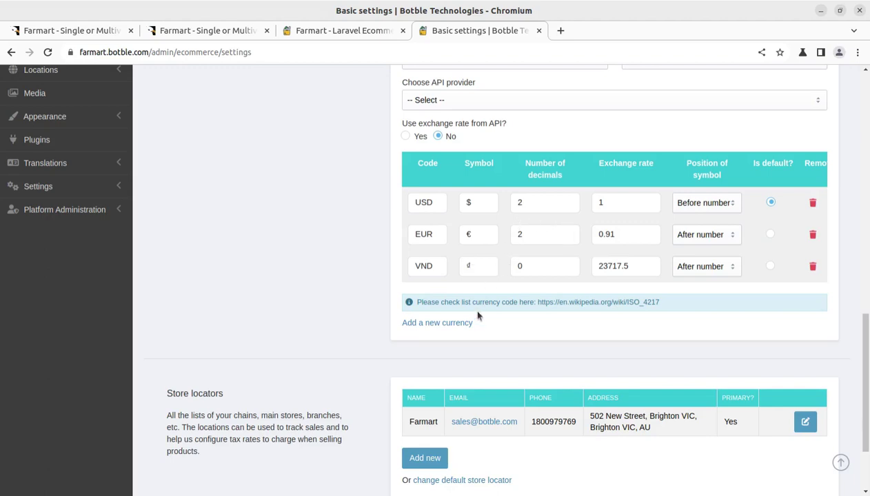
scroll(474, 303, up, 2)
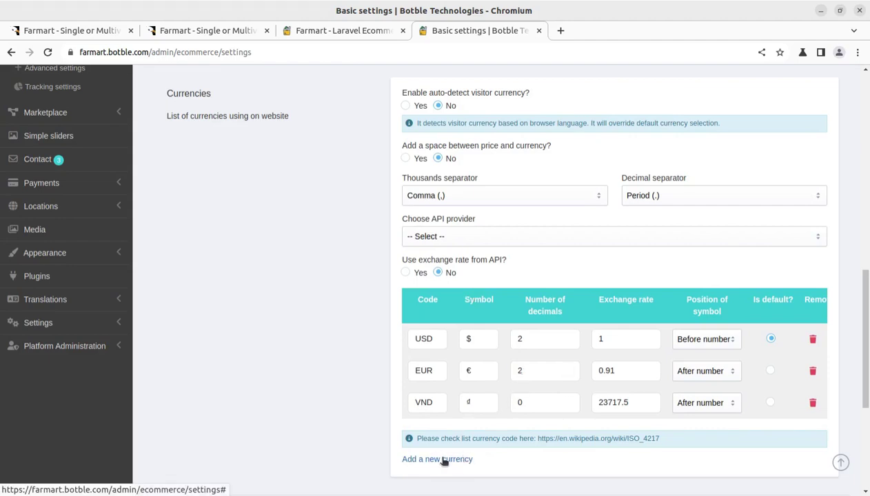
scroll(441, 454, down, 1)
scroll(426, 395, down, 2)
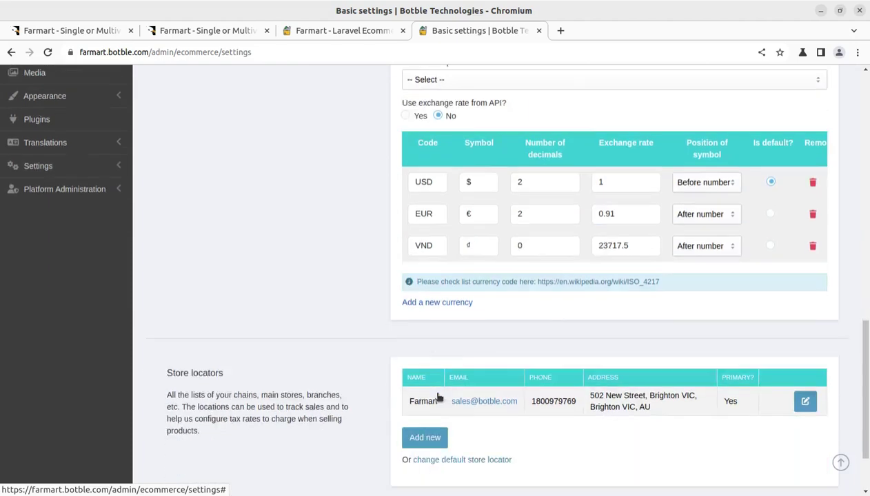
scroll(499, 361, down, 1)
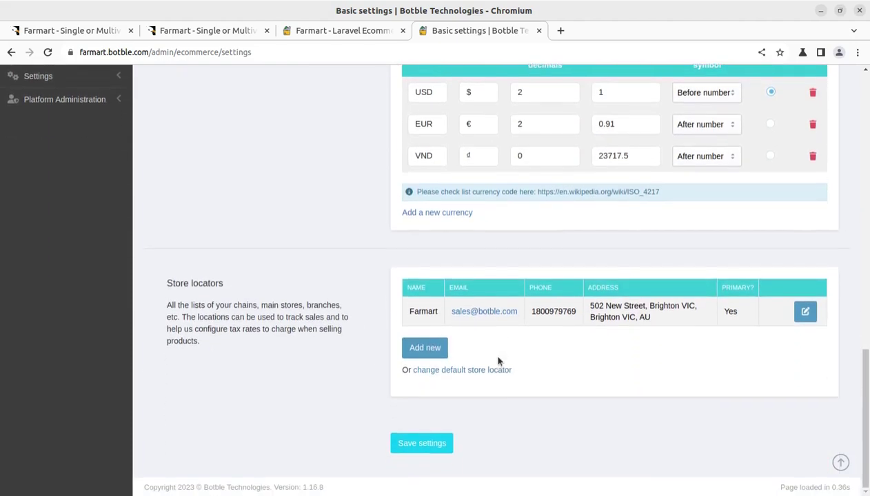
scroll(407, 476, up, 20)
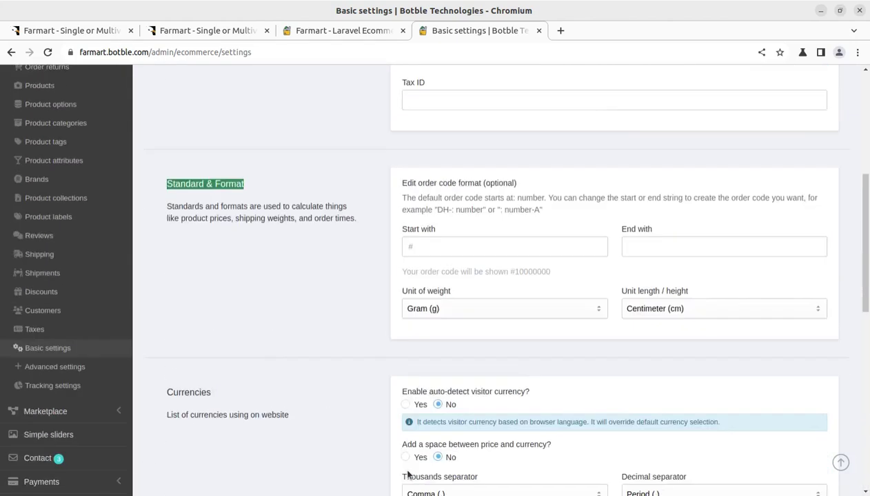
Step: Open the Ecommerce Advanced settings and review the cart, tax, order, review, checkout and available countries options
scroll(65, 384, down, 4)
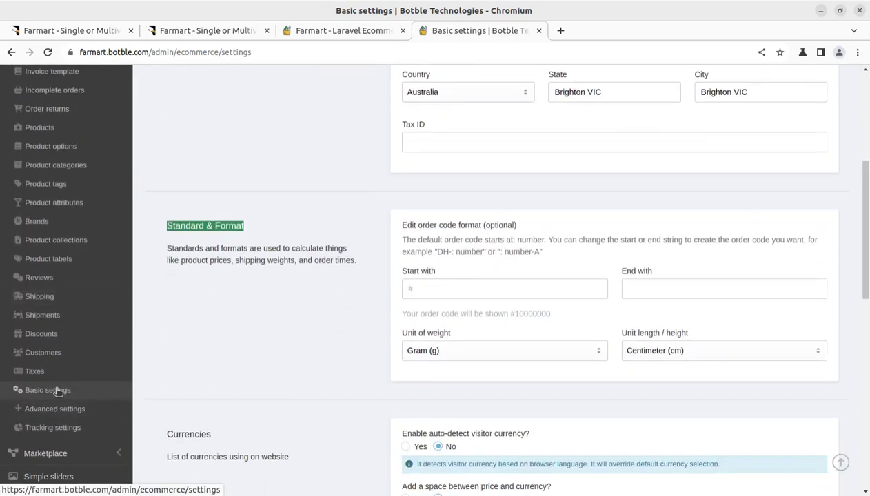
click(53, 412)
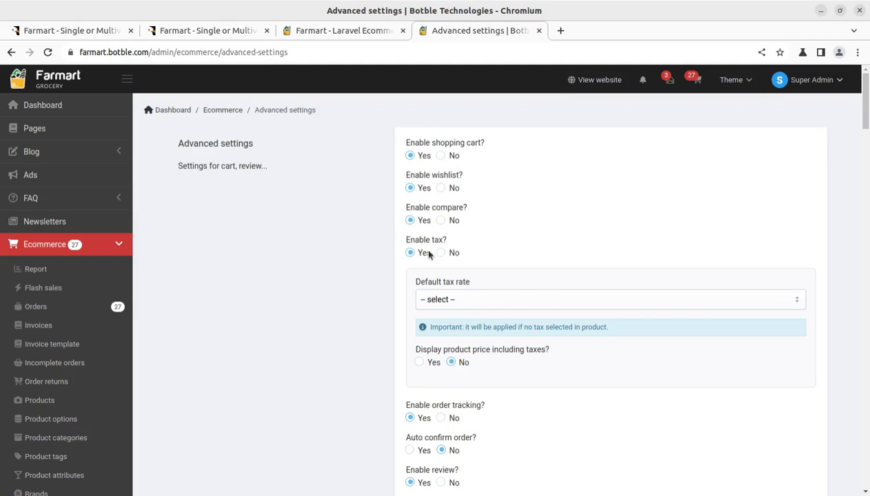
scroll(443, 297, down, 4)
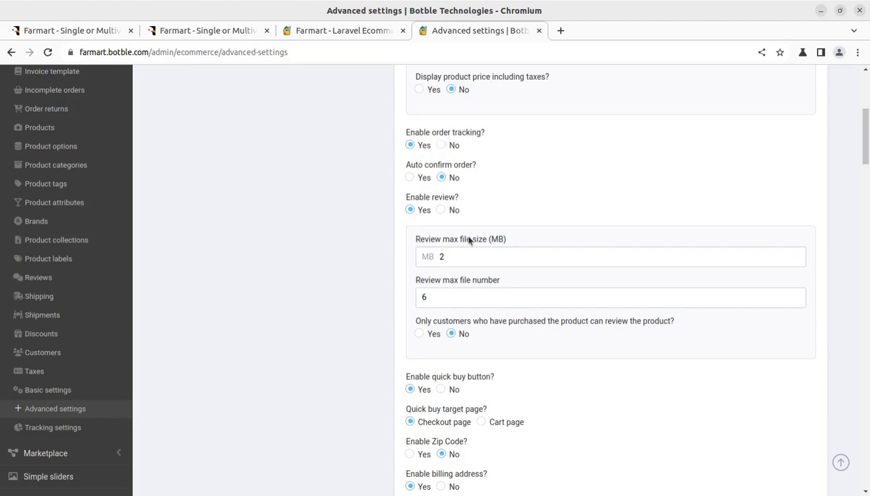
scroll(469, 241, down, 6)
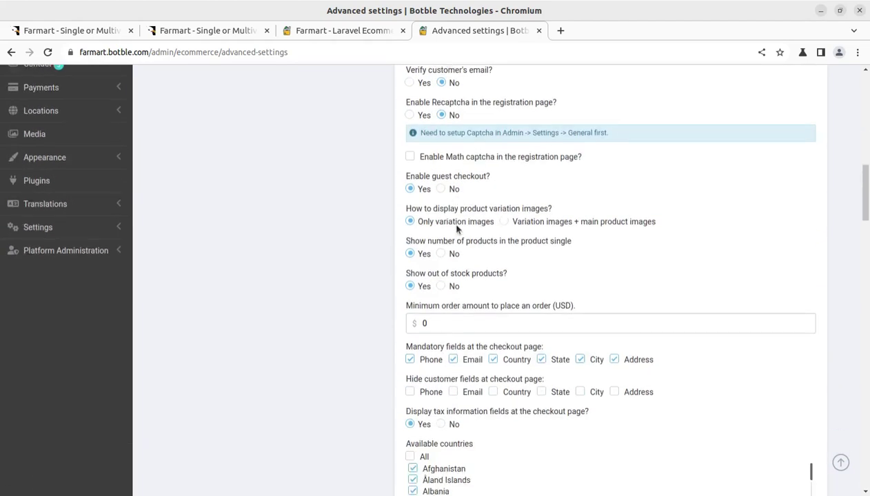
scroll(456, 230, down, 3)
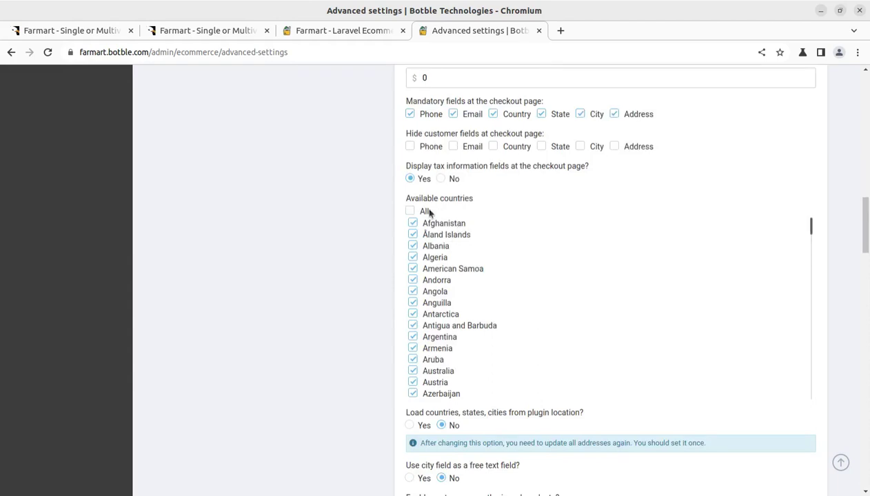
scroll(428, 210, down, 7)
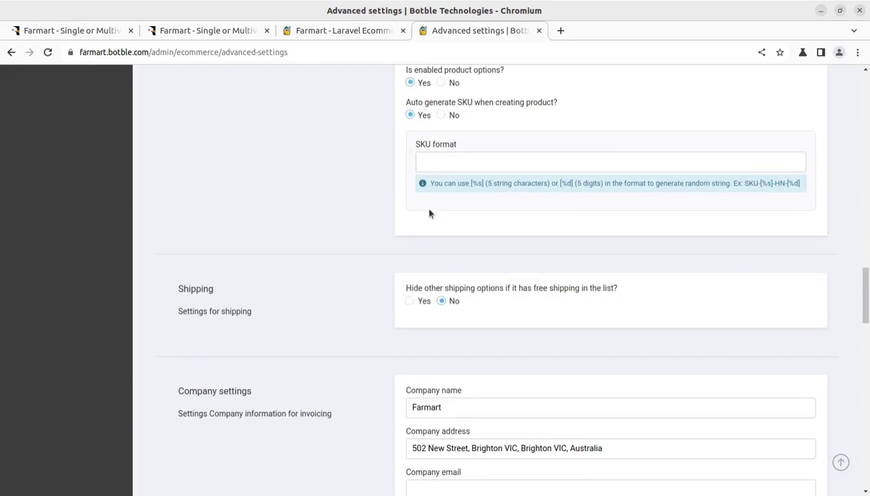
Step: Review the Shipping, Company, Search products, Webhook, Return Request and Digital product sections of the Advanced settings
scroll(444, 275, down, 2)
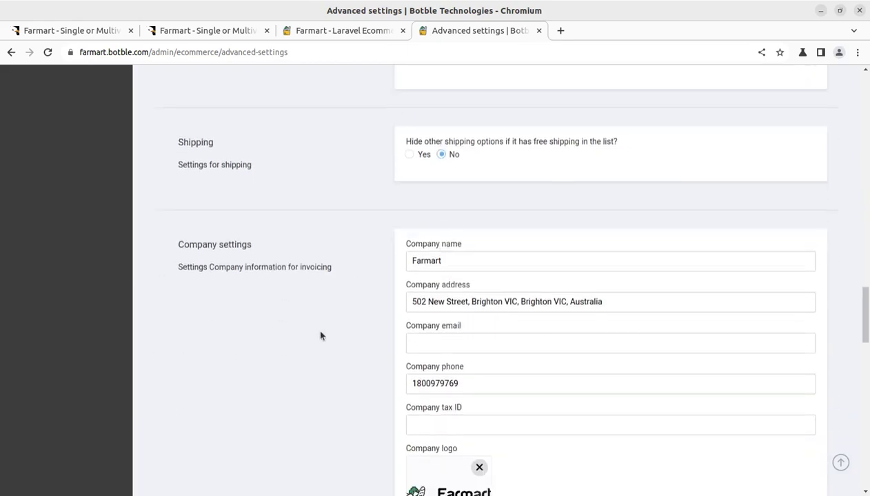
scroll(320, 336, down, 4)
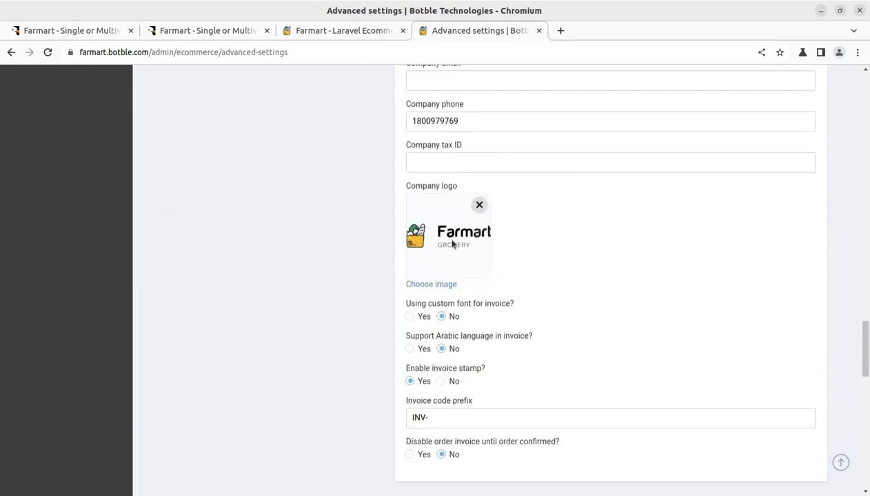
scroll(441, 262, down, 3)
scroll(355, 335, down, 4)
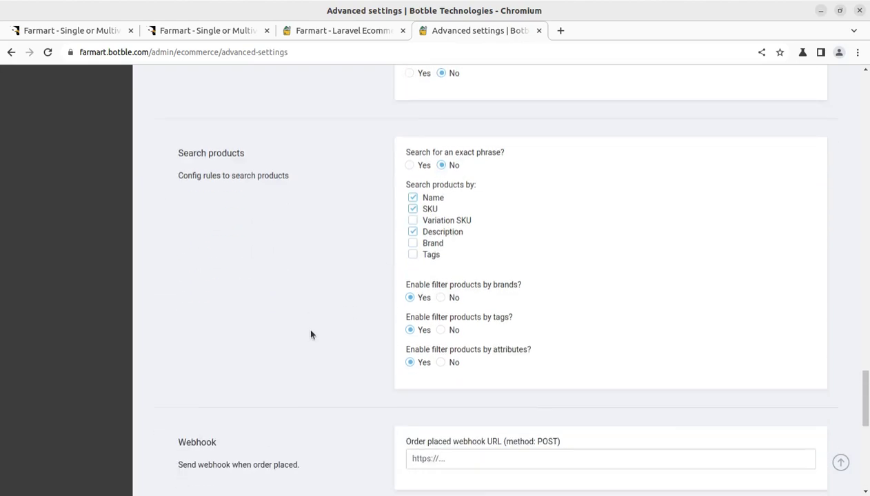
scroll(311, 335, down, 5)
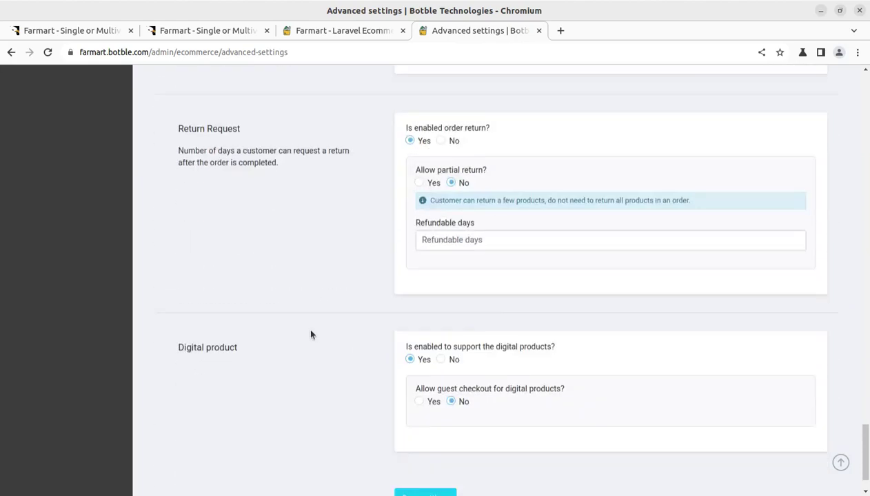
Step: Open the Ecommerce Tracking settings and view the Facebook Pixel and Google Tag Manager options
scroll(311, 335, up, 20)
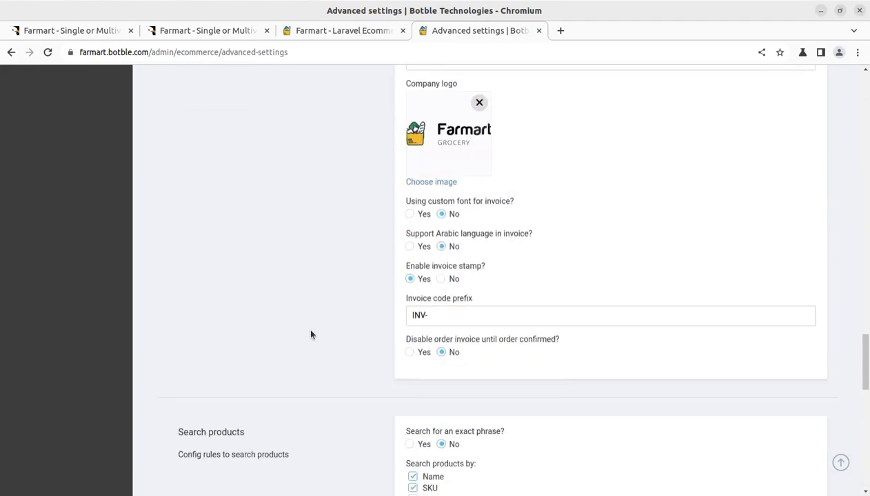
scroll(311, 335, up, 10)
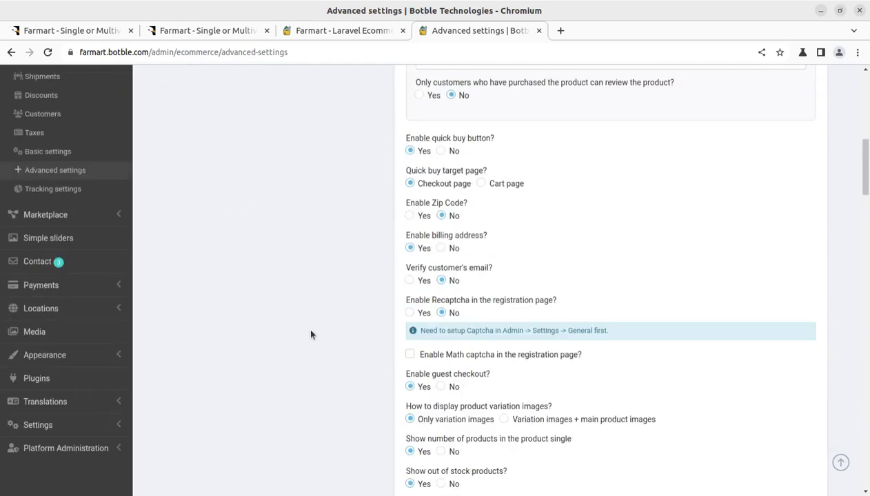
scroll(59, 368, up, 3)
scroll(59, 368, down, 2)
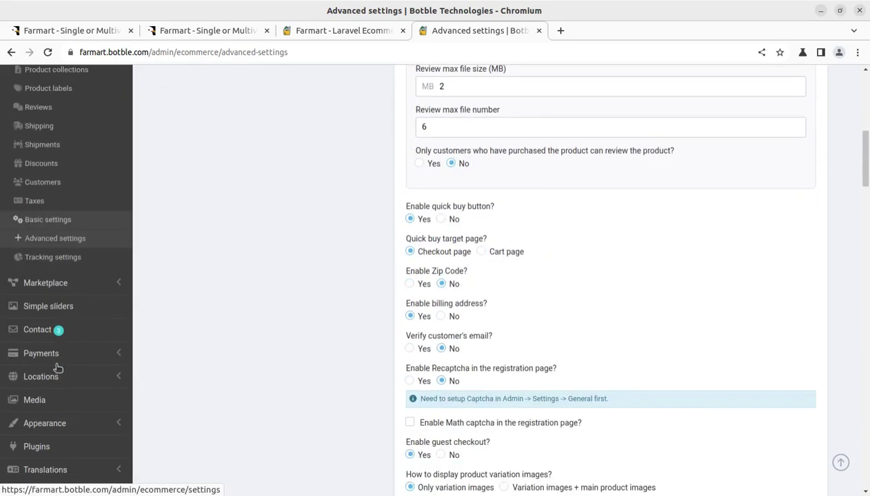
click(46, 264)
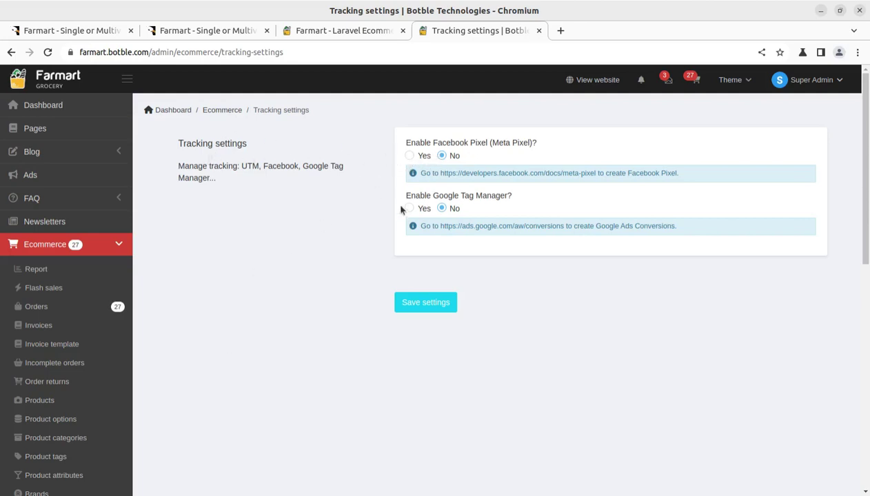
Step: Open the Marketplace section and view its Reports page, followed by the Stores and Withdrawals lists
scroll(126, 341, down, 8)
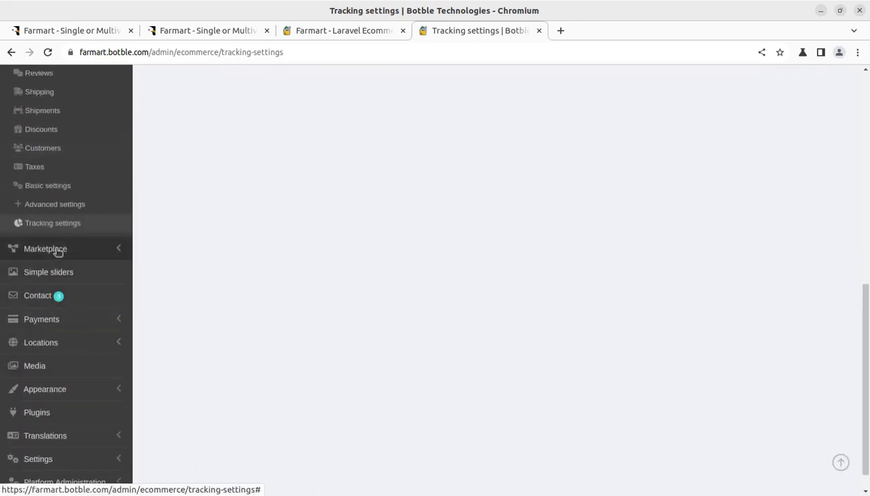
click(58, 251)
click(29, 275)
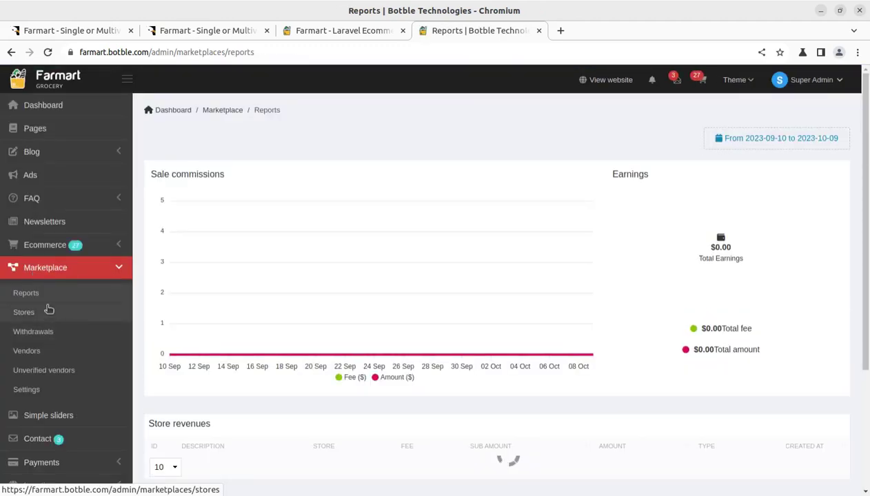
click(28, 316)
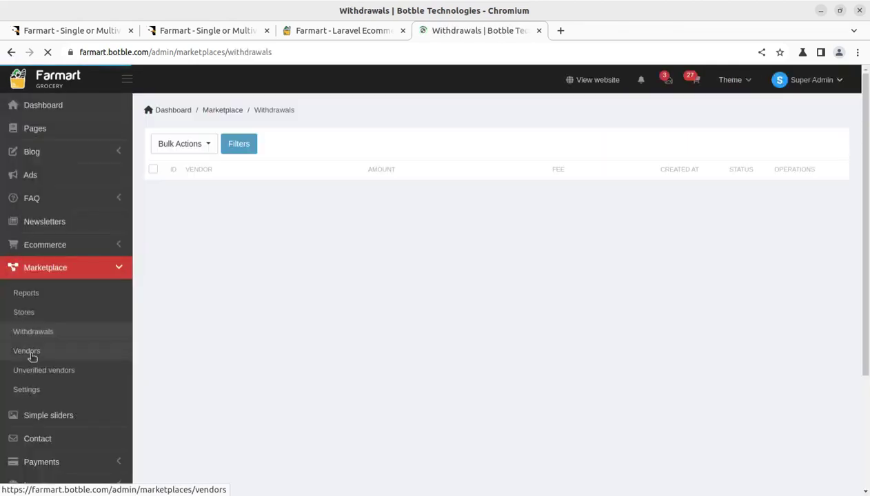
Step: Open the Marketplace Vendors list and look through the vendors with their status and store names
click(32, 357)
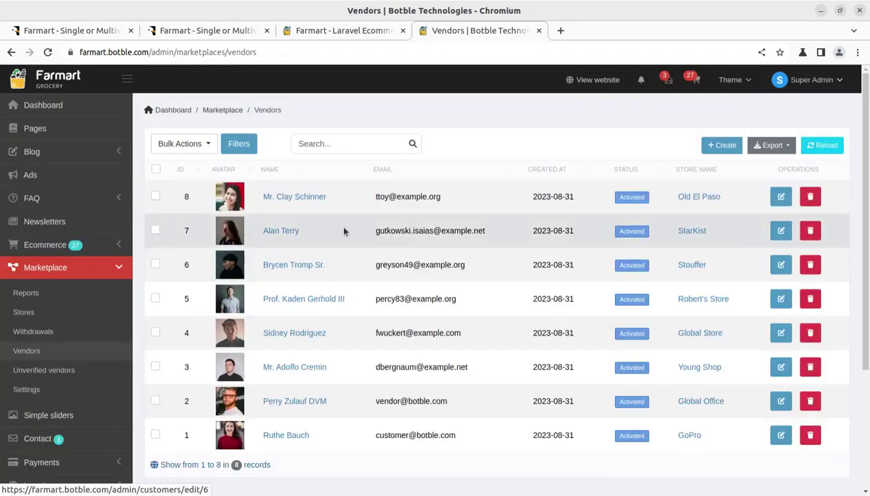
scroll(435, 241, down, 1)
scroll(435, 241, down, 2)
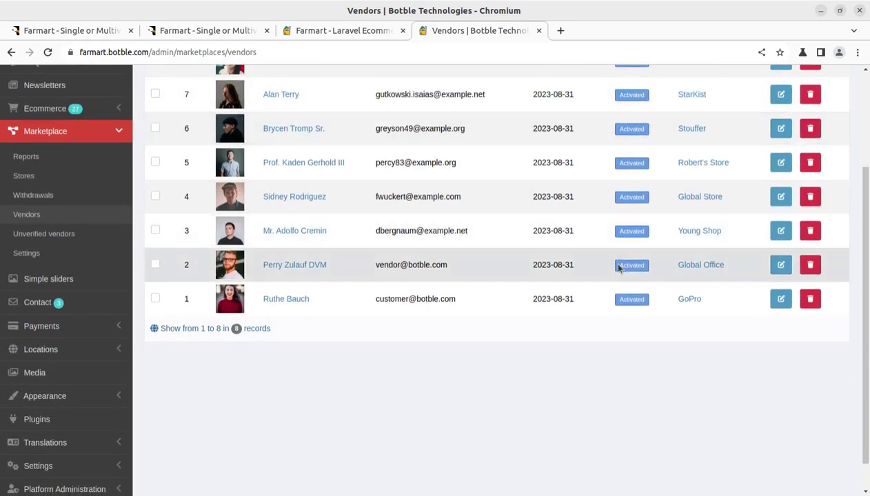
scroll(618, 266, up, 3)
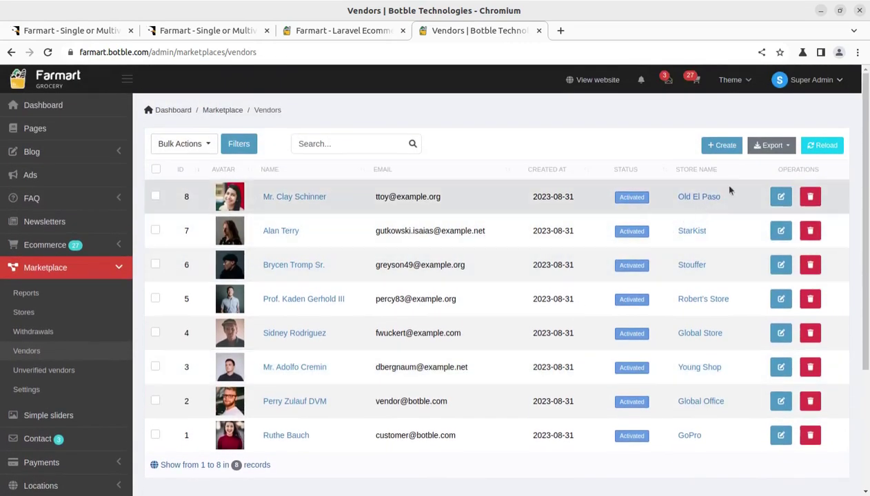
Step: Open the creation form from the Vendors list and view its detail, vendor and status fields
click(720, 149)
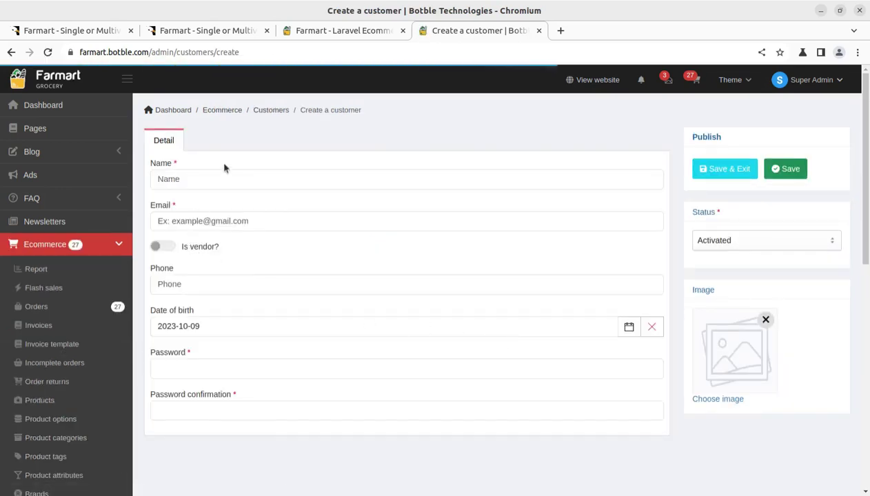
scroll(420, 272, down, 3)
scroll(128, 369, down, 3)
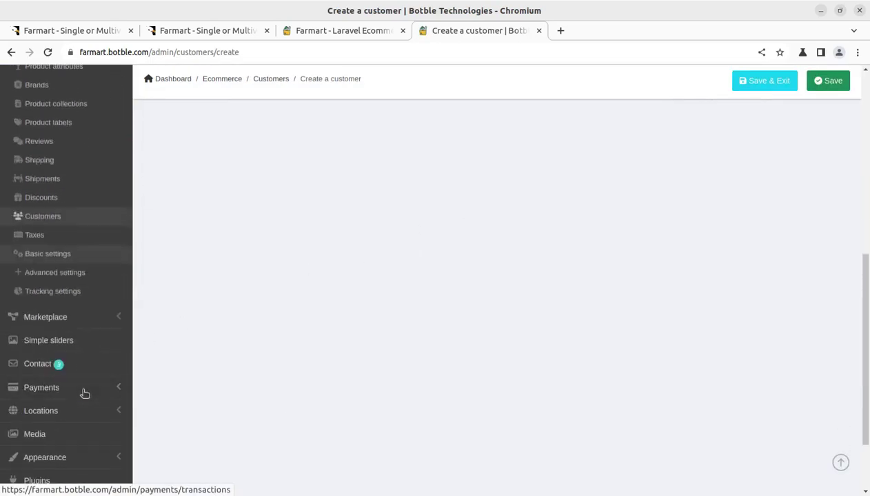
scroll(54, 359, down, 2)
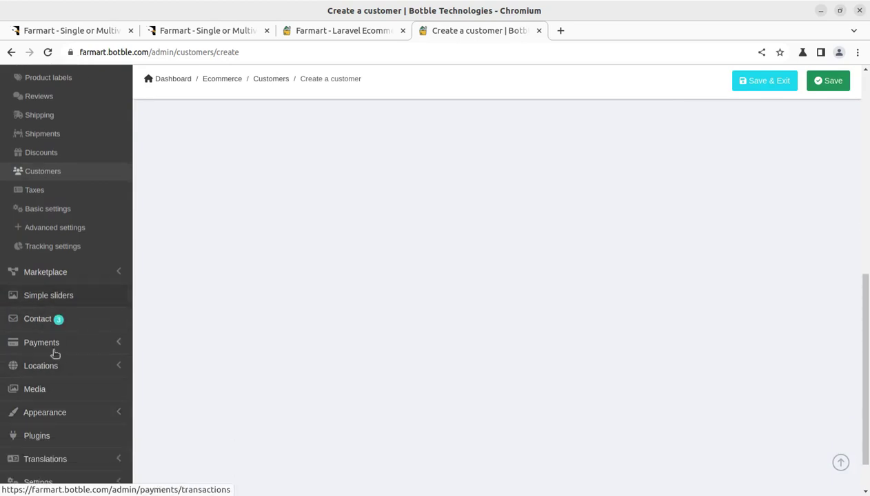
scroll(48, 412, up, 2)
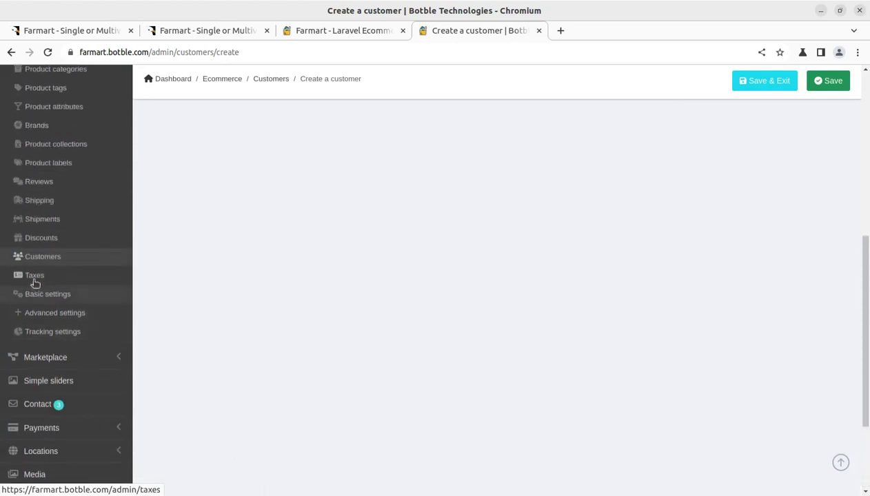
click(34, 282)
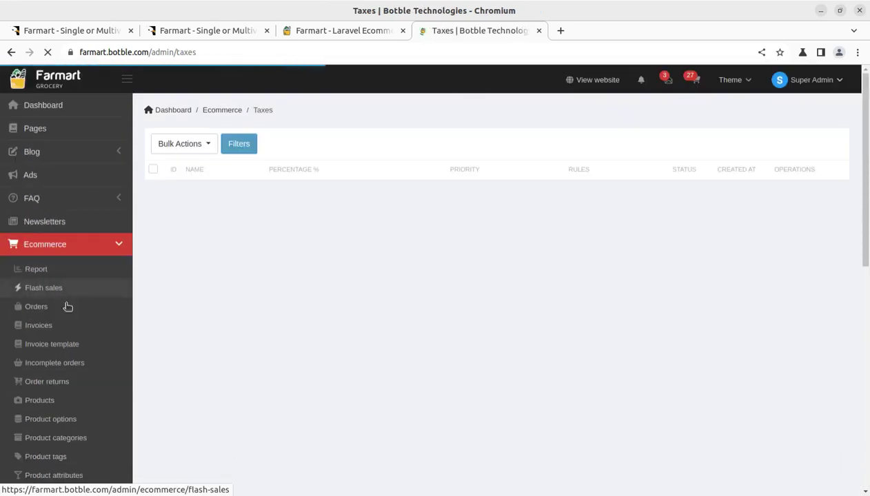
scroll(76, 310, down, 5)
Step: Open the Marketplace Settings and review the commission fee, withdrawal fee, vendor verification, upload limits and payout methods
scroll(60, 303, down, 1)
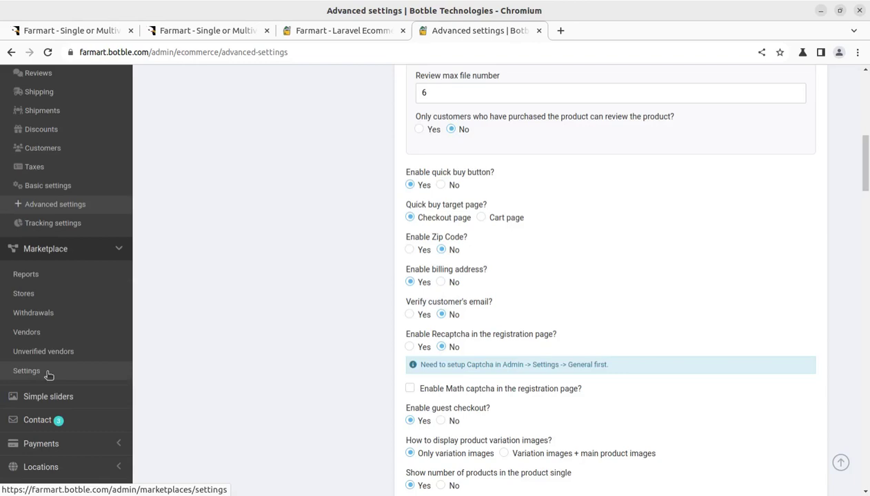
click(48, 374)
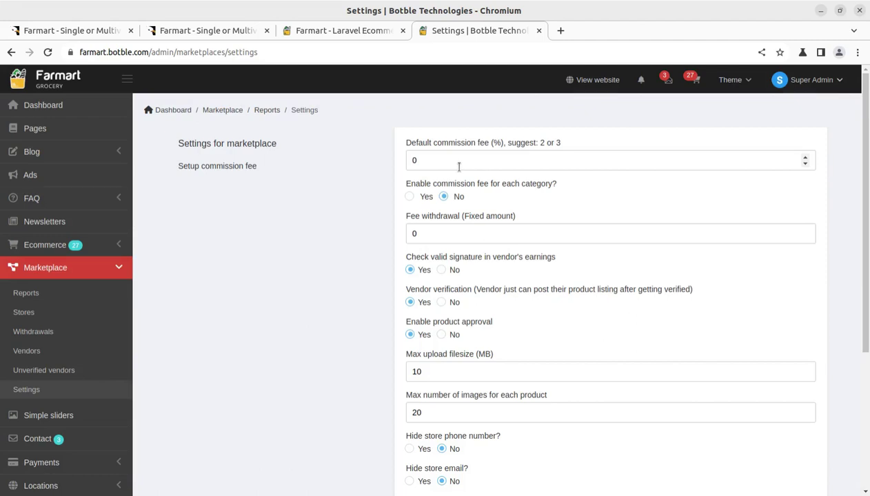
drag(433, 162, 405, 166)
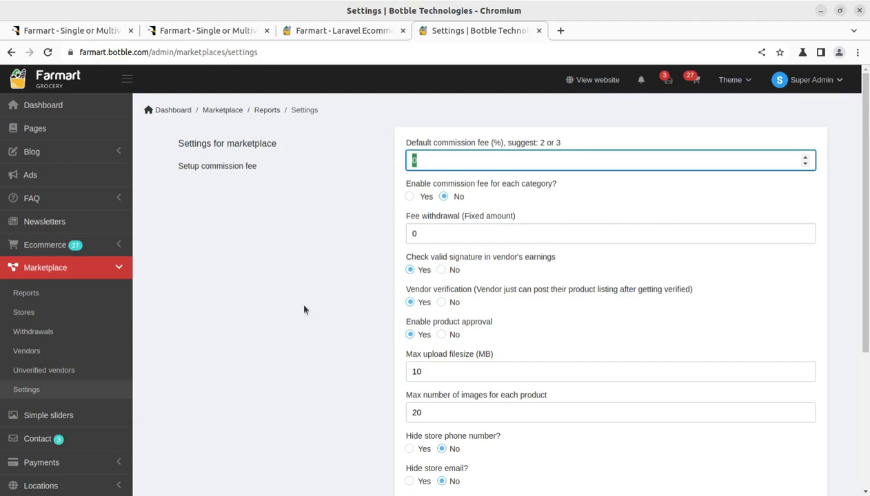
scroll(358, 292, down, 5)
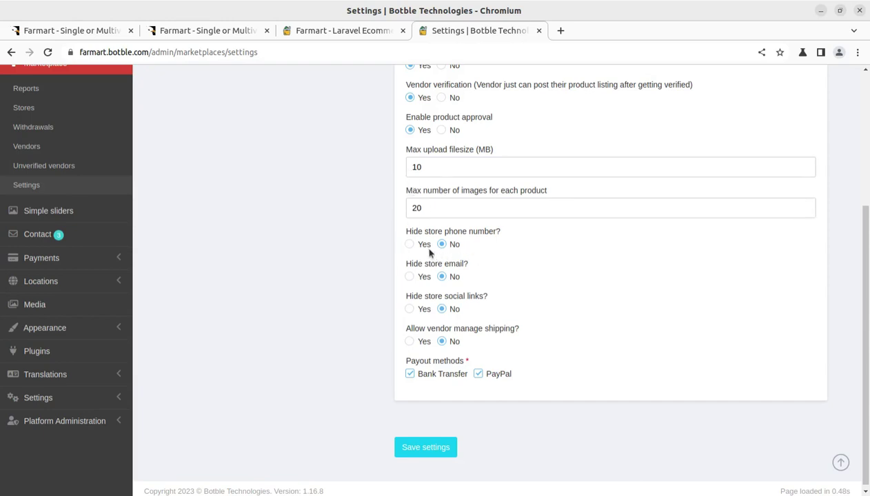
scroll(430, 318, down, 1)
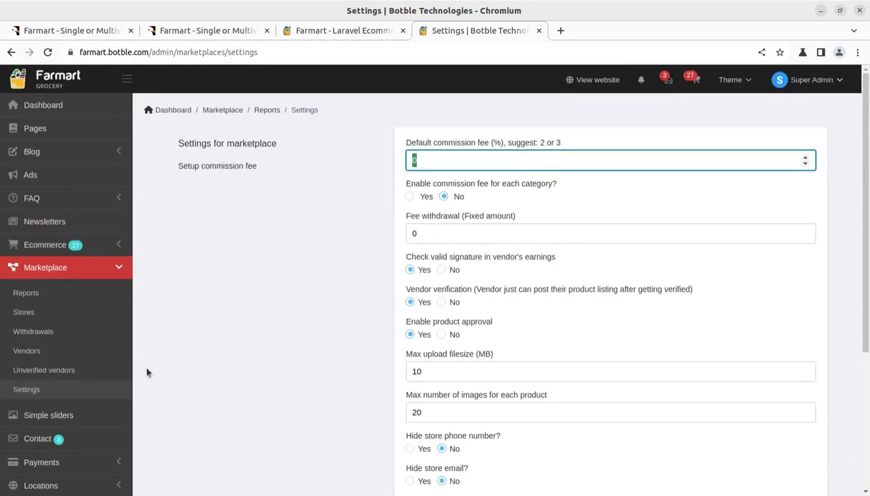
Step: Open the Simple sliders list to view the home slider, followed by the Contact messages list
scroll(147, 373, down, 2)
click(46, 351)
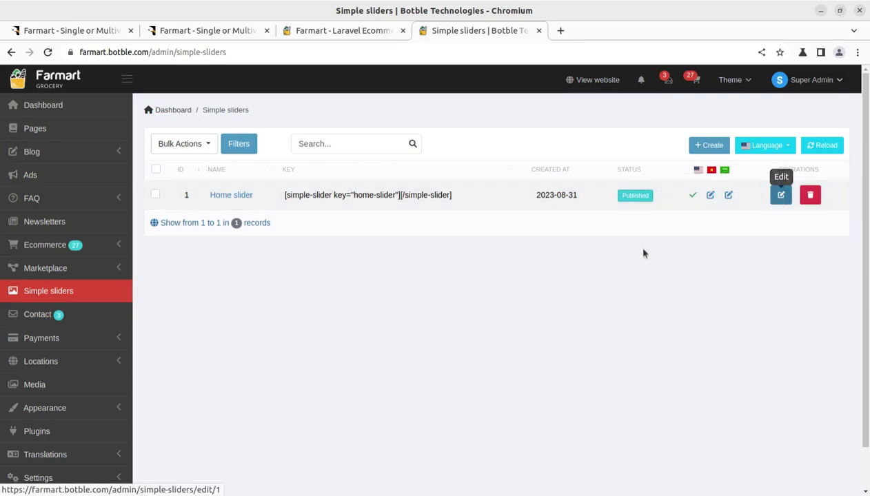
click(41, 321)
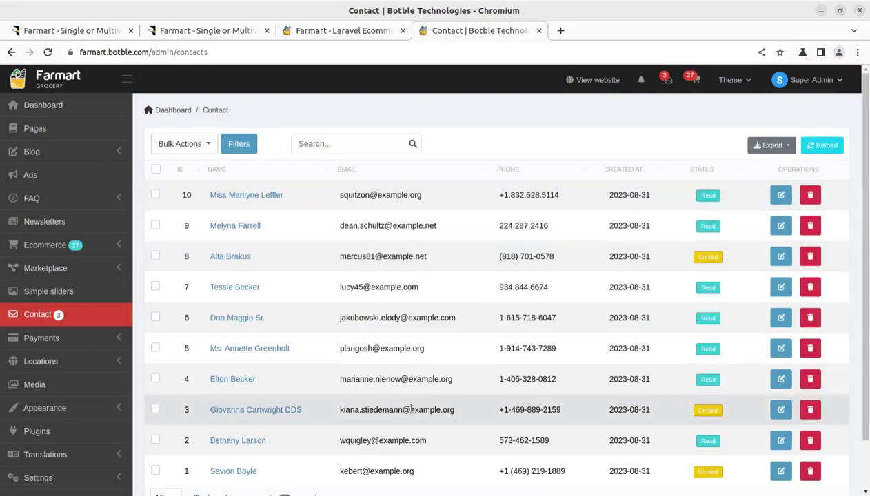
Step: Open the Payments Transactions list and view the payments with their amounts, channels and statuses
scroll(463, 229, down, 1)
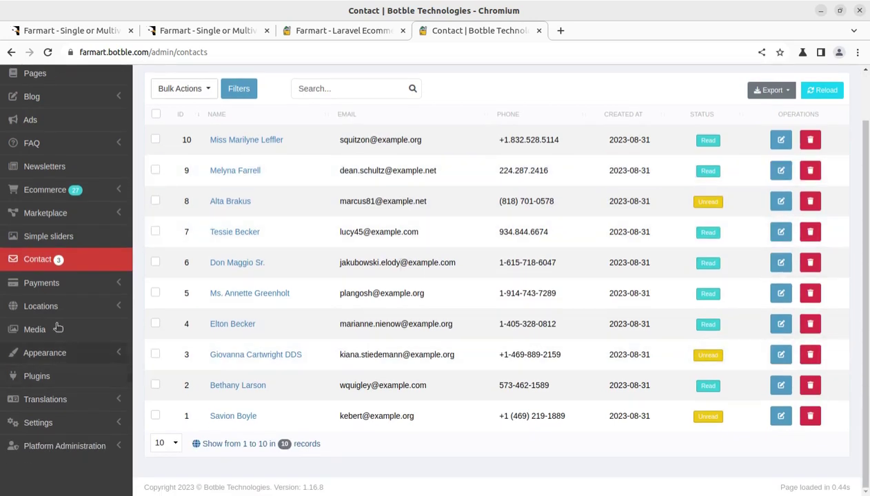
click(48, 285)
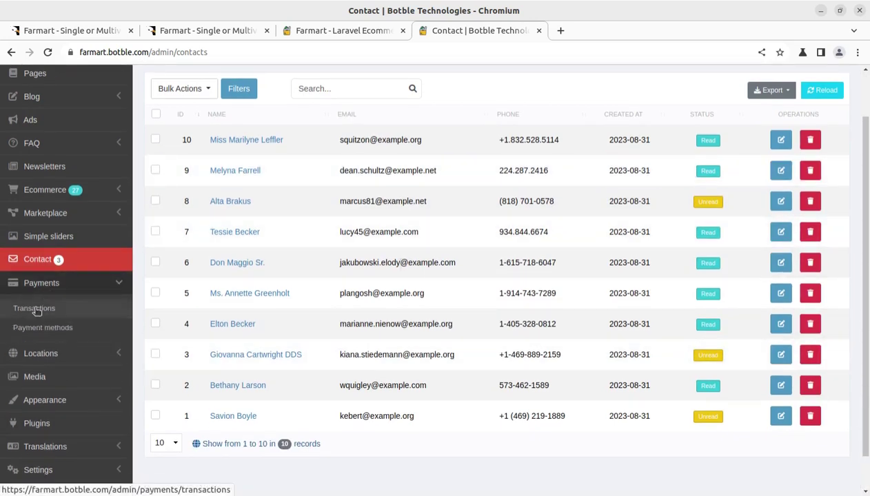
click(34, 307)
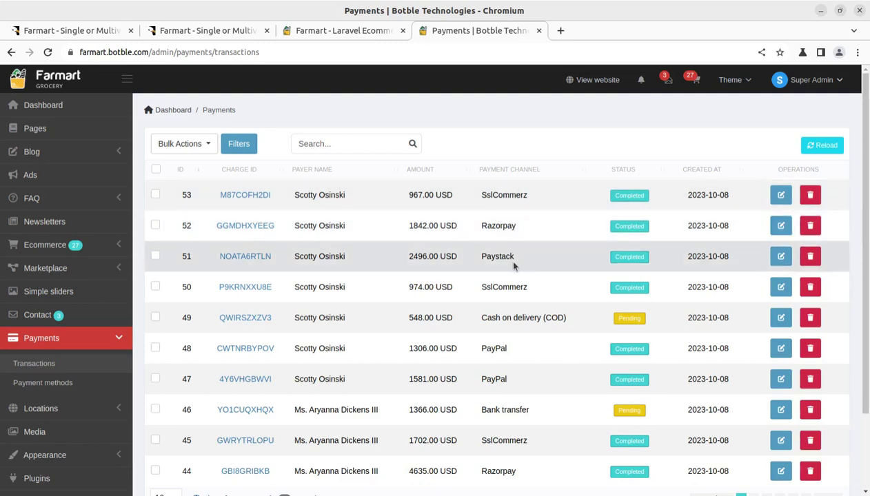
Step: Open the Payment methods page and view the default method and the gateways from Stripe to bank transfer
scroll(502, 316, down, 2)
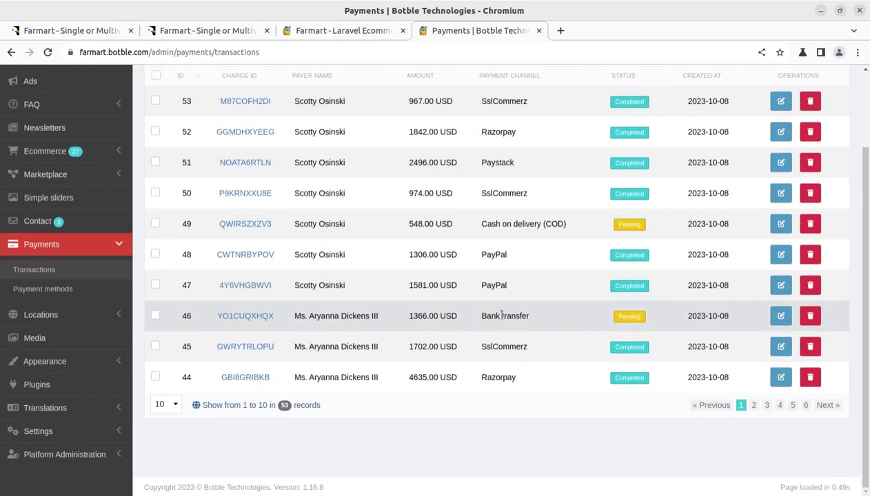
click(39, 289)
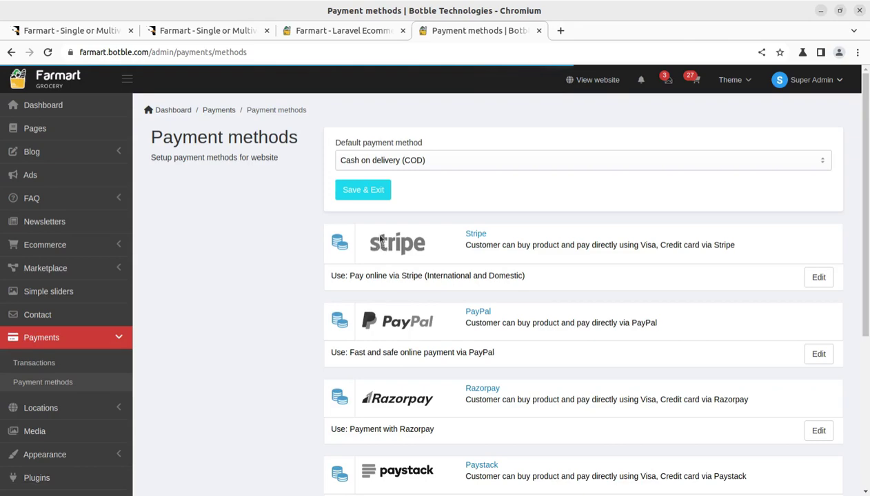
scroll(385, 319, down, 2)
scroll(380, 314, down, 4)
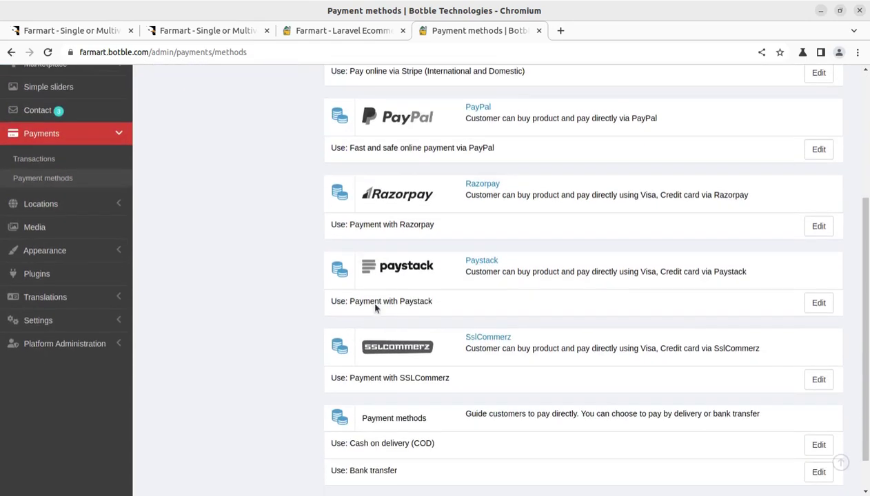
scroll(377, 368, down, 2)
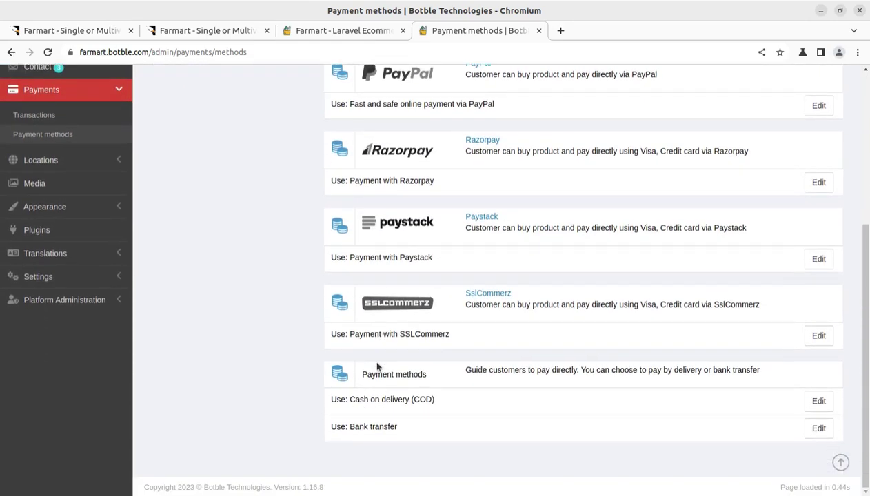
scroll(377, 365, up, 7)
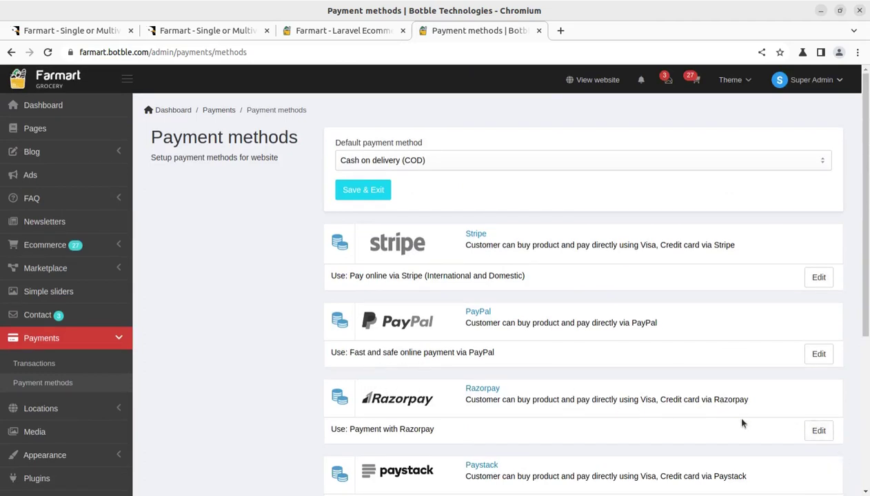
Step: Expand the Razorpay configuration and view its setup instructions, method name, description, key and secret fields
click(817, 431)
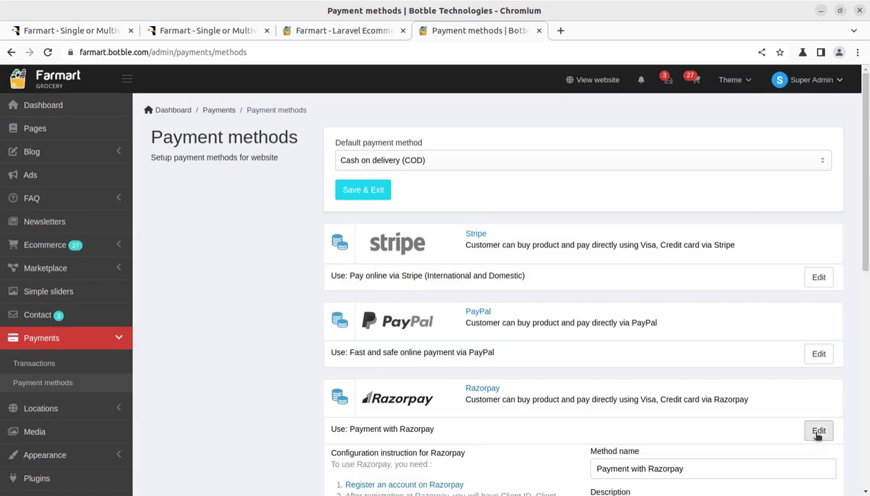
scroll(705, 414, down, 4)
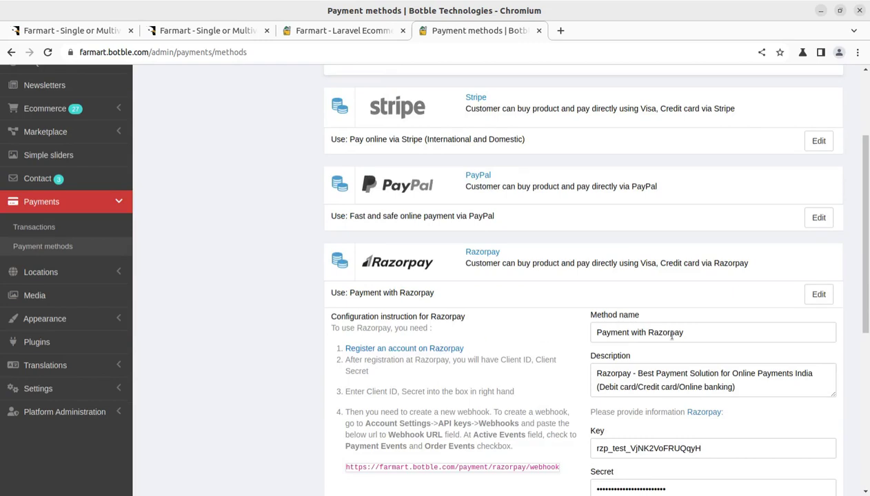
scroll(672, 336, down, 2)
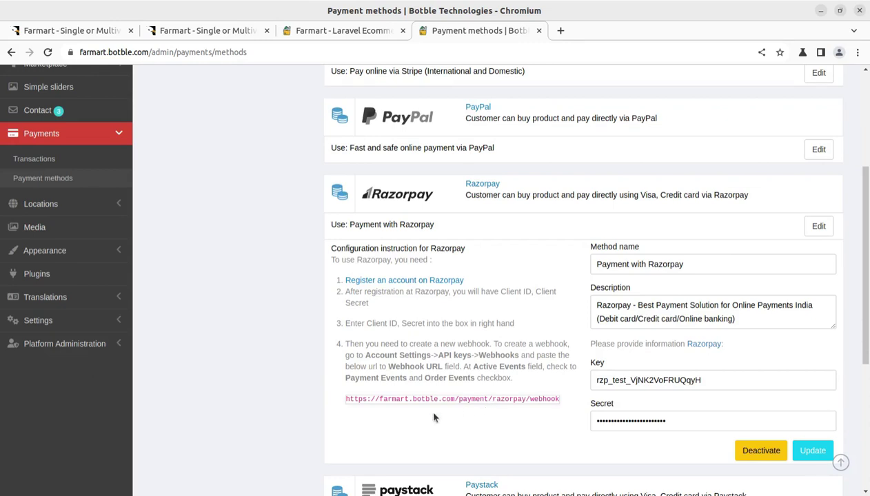
Step: Open the Countries list in the Locations section and view the other location pages on offer
click(56, 208)
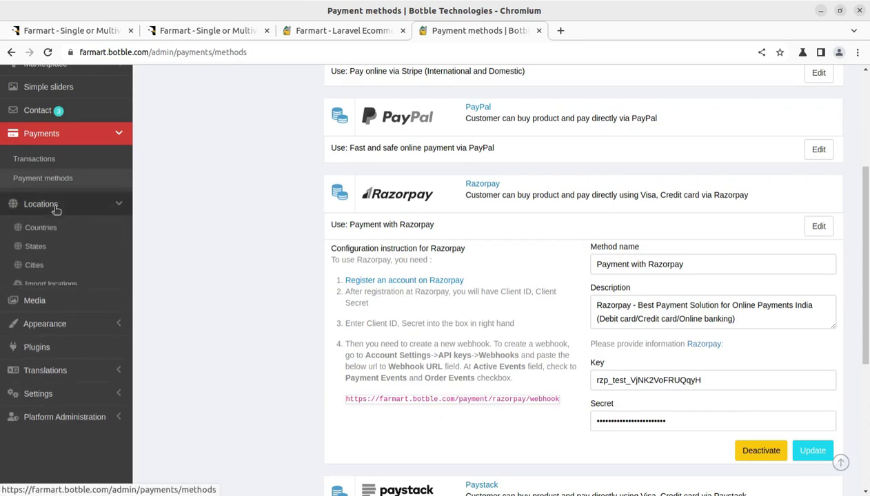
click(49, 233)
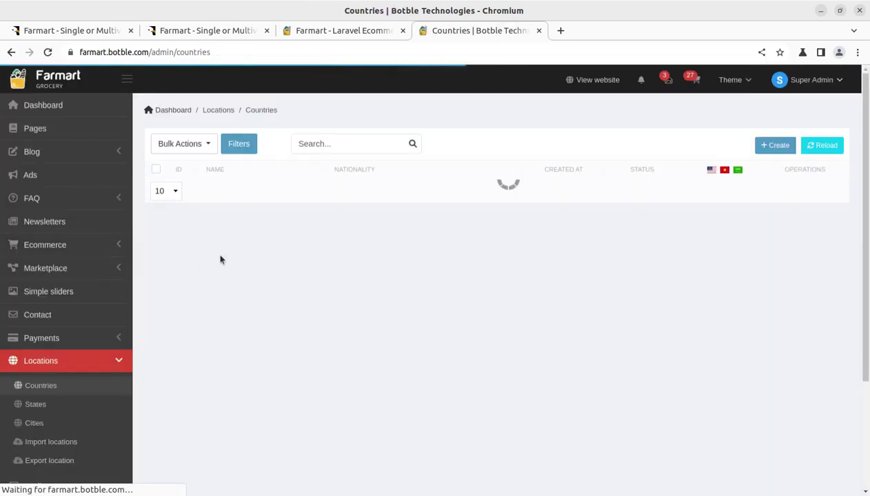
scroll(365, 279, down, 3)
scroll(360, 279, down, 2)
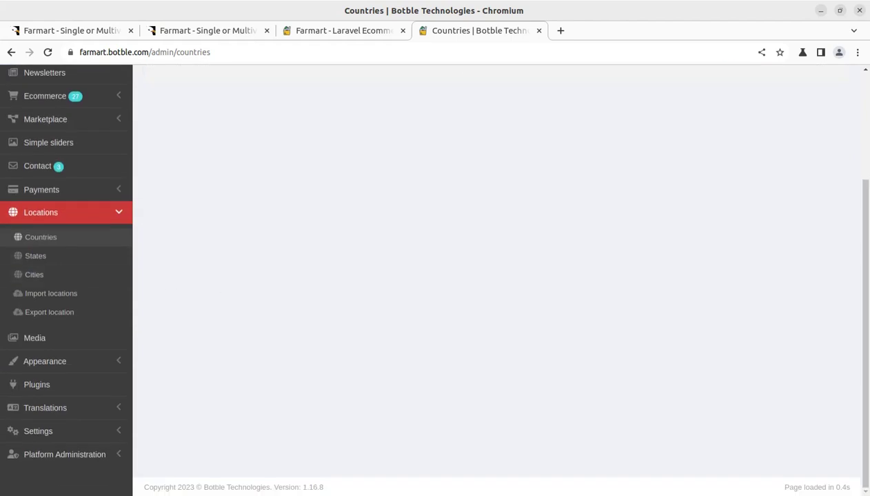
click(45, 245)
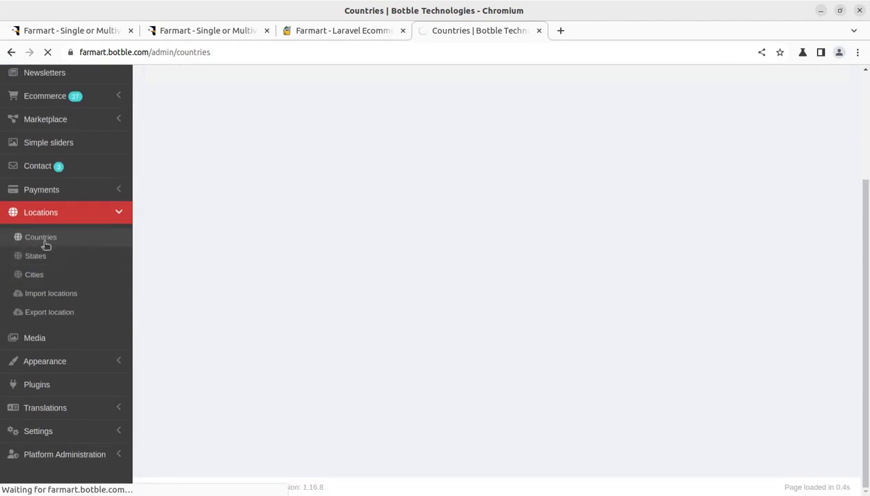
scroll(56, 345, down, 2)
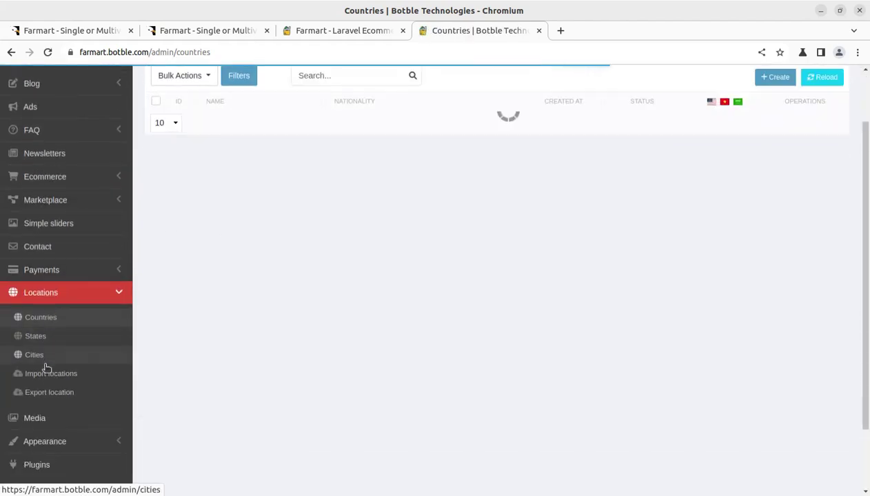
Step: Open the Media library and view the images in the stores folder
click(38, 423)
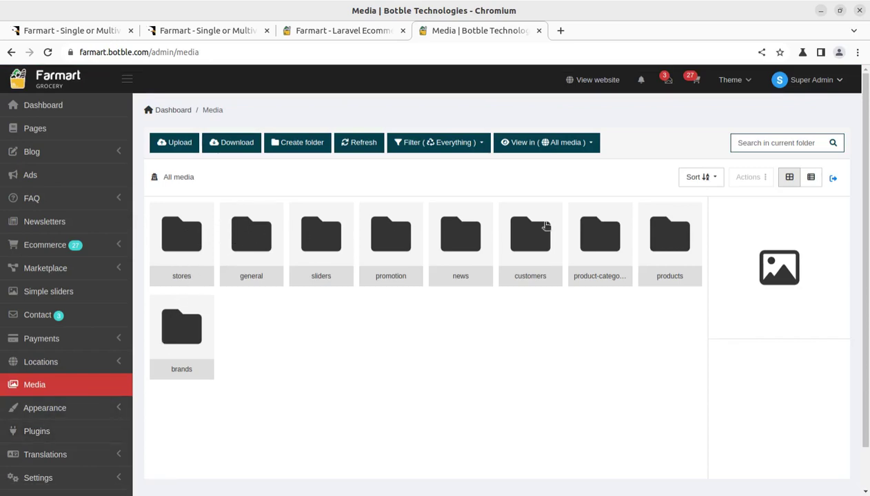
double_click(173, 242)
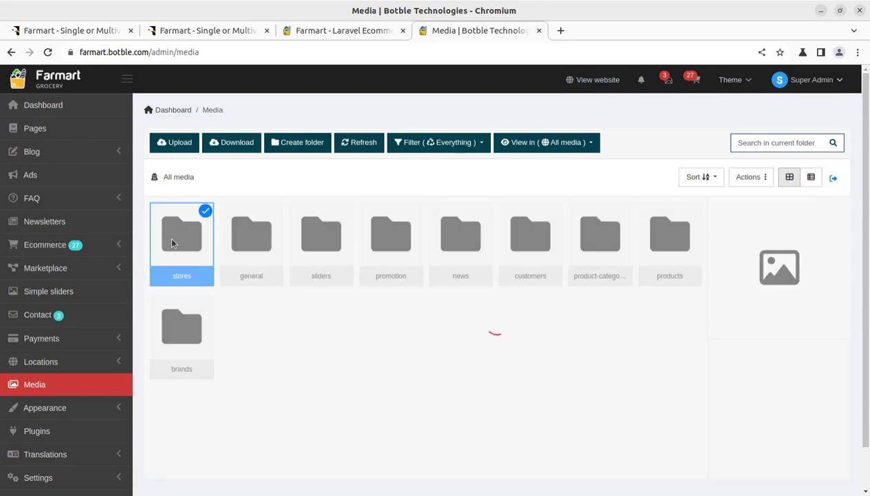
scroll(224, 255, down, 1)
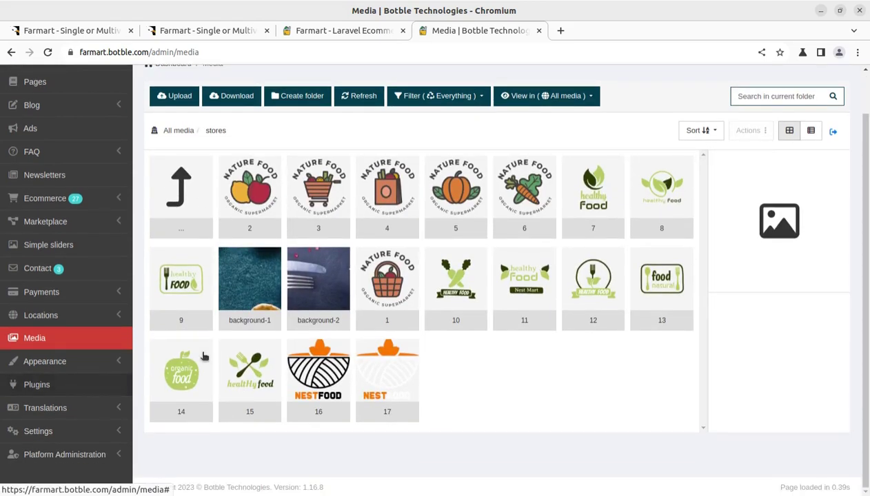
Step: Try to open the Themes page under Appearance, and return to the Media library
click(81, 369)
click(25, 390)
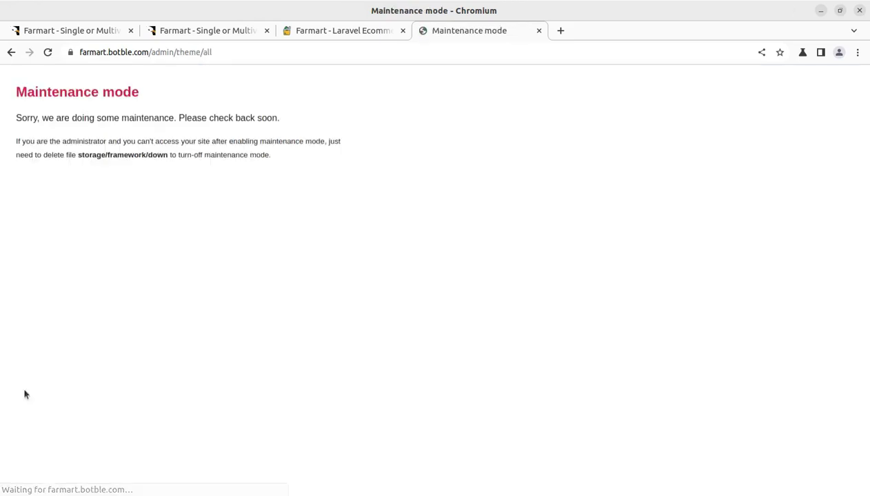
click(11, 52)
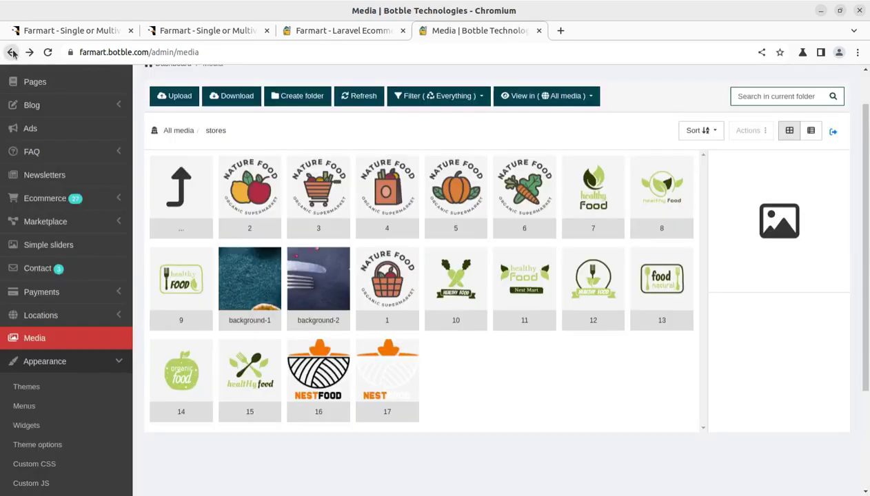
Step: Open the Appearance Menus list, followed by the Widgets page, and view the available widgets and sidebar sections
click(33, 414)
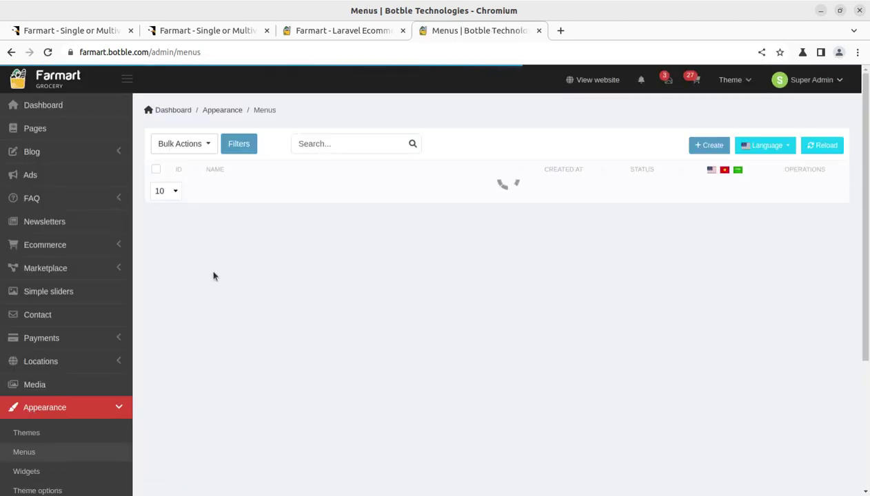
scroll(203, 357, down, 2)
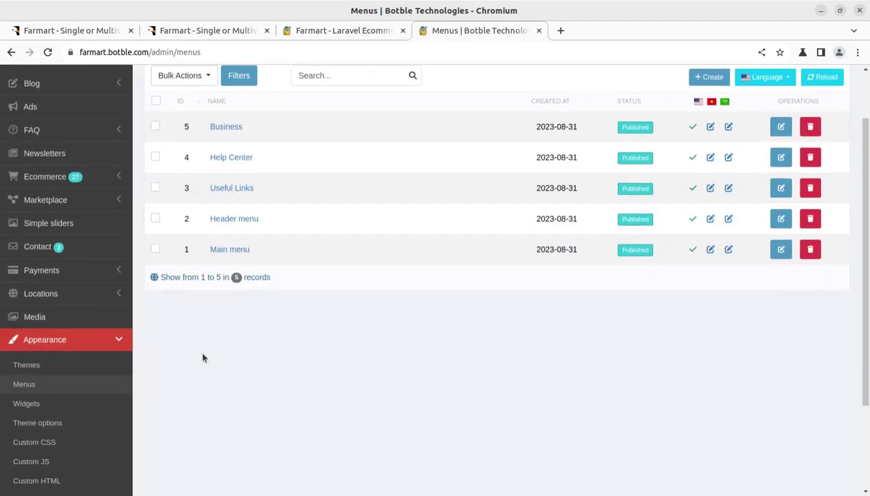
click(40, 403)
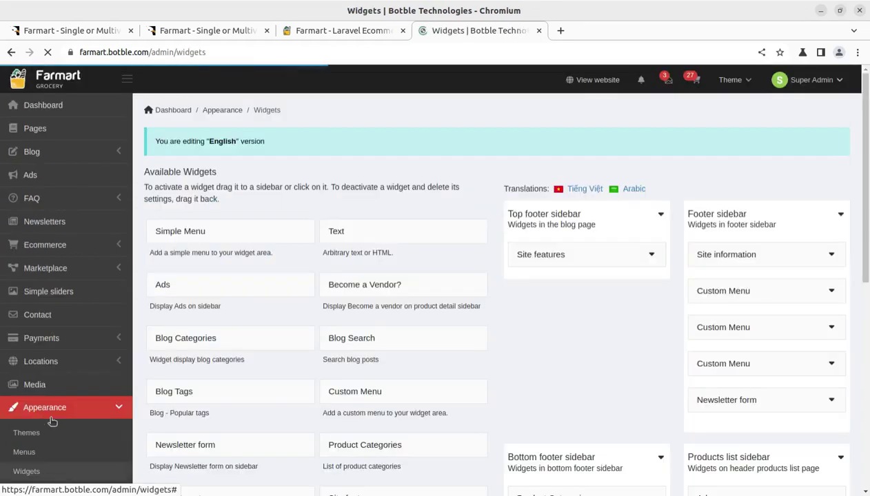
scroll(53, 421, down, 4)
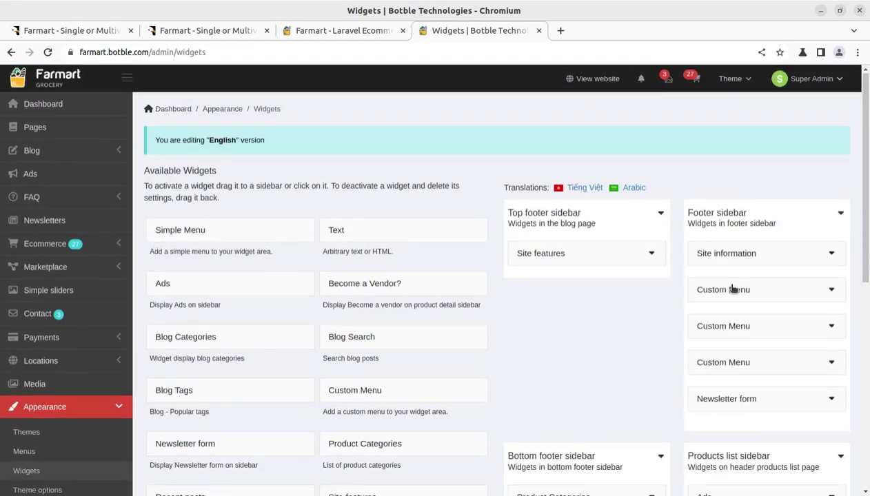
scroll(734, 289, down, 2)
scroll(337, 285, down, 4)
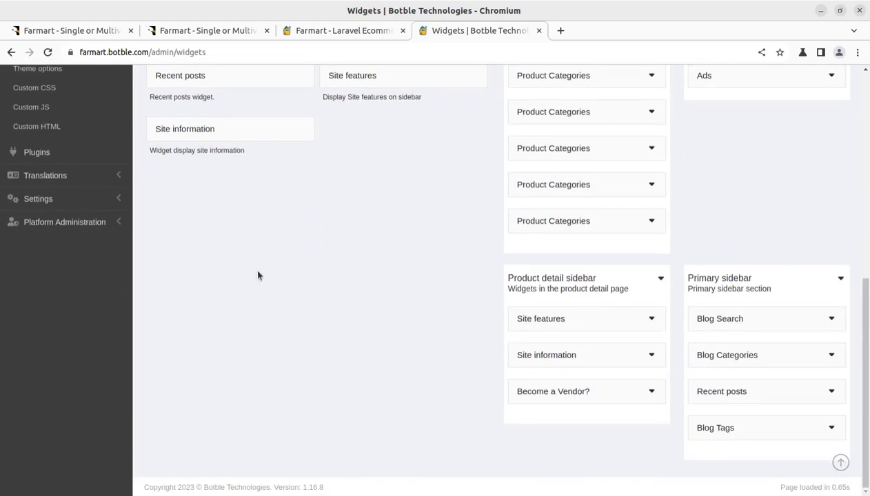
Step: Open the Theme options and view the option groups and the general site title, SEO and header settings
scroll(258, 276, up, 4)
click(31, 345)
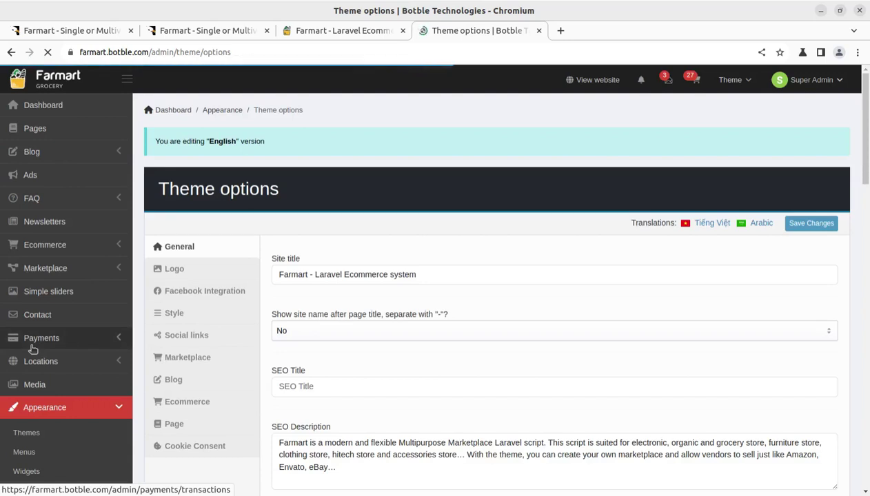
scroll(465, 280, down, 2)
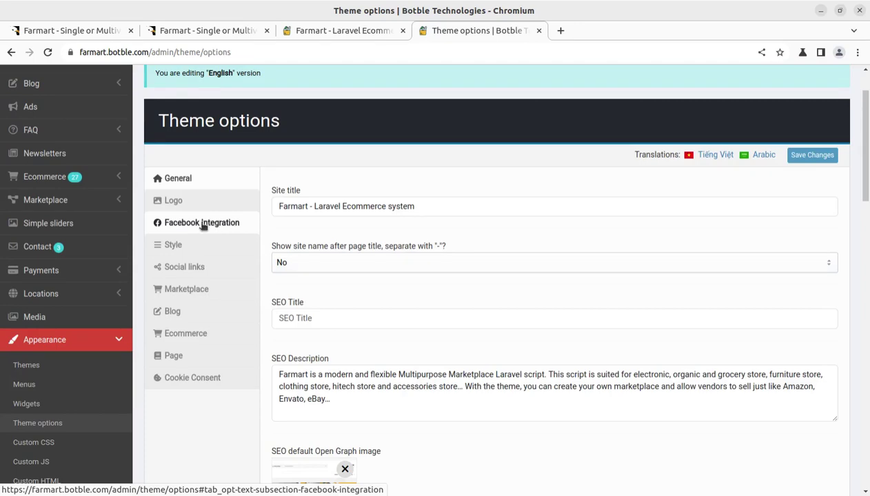
scroll(204, 229, down, 6)
Step: Open the Custom CSS page, followed by the Custom JS page, and view their code editors
click(30, 240)
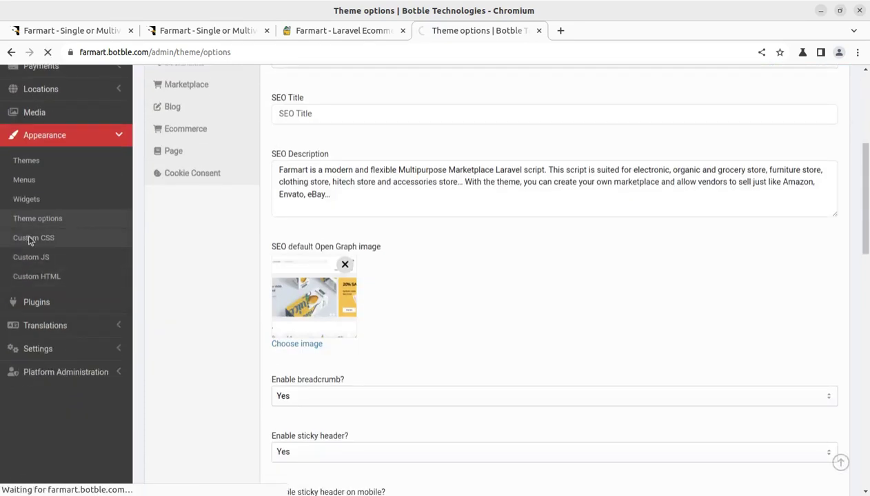
scroll(52, 349, down, 5)
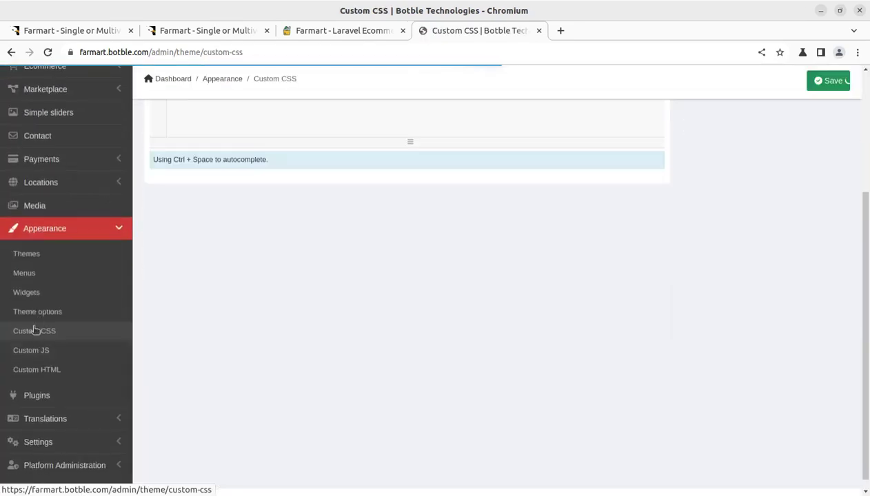
click(27, 353)
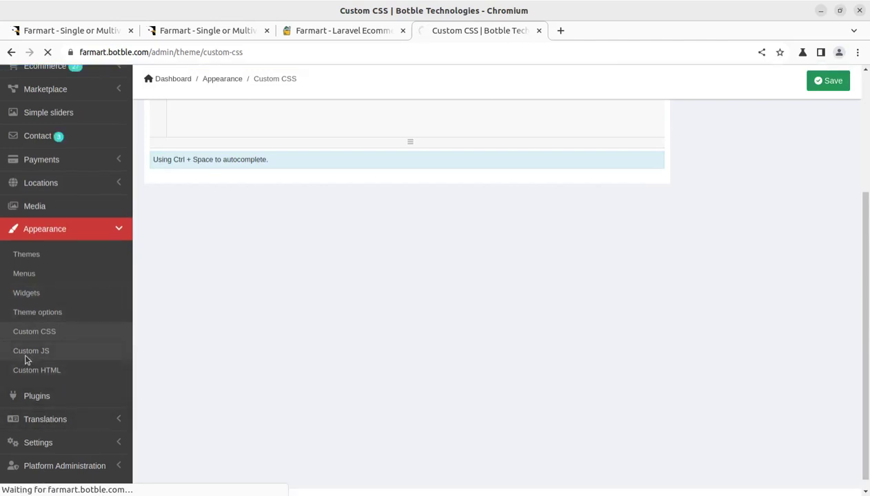
scroll(27, 358, down, 5)
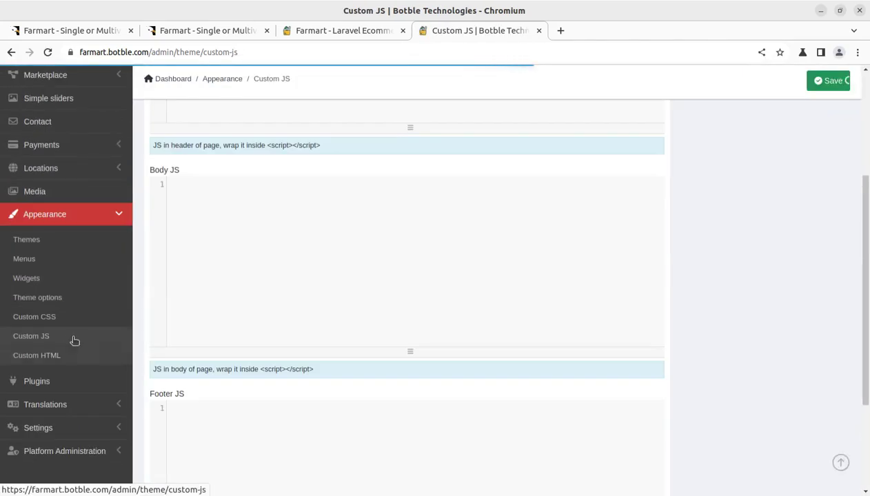
Step: Open the Plugins page and browse the plugins, including Ecommerce, Marketplace and the payment gateway integrations
click(46, 385)
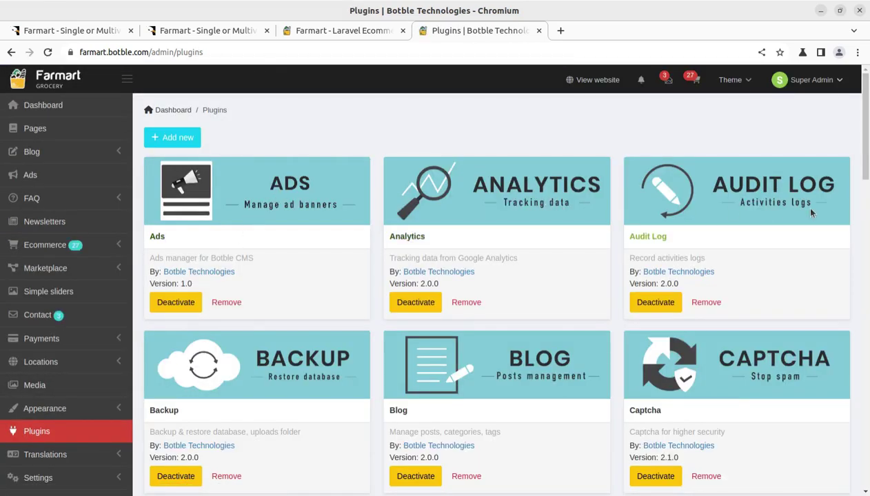
scroll(811, 213, down, 3)
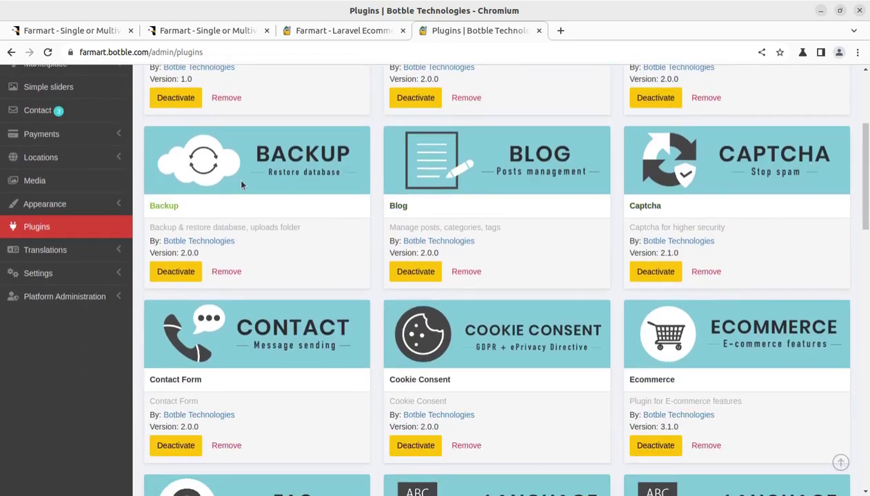
scroll(221, 193, down, 3)
scroll(679, 187, down, 4)
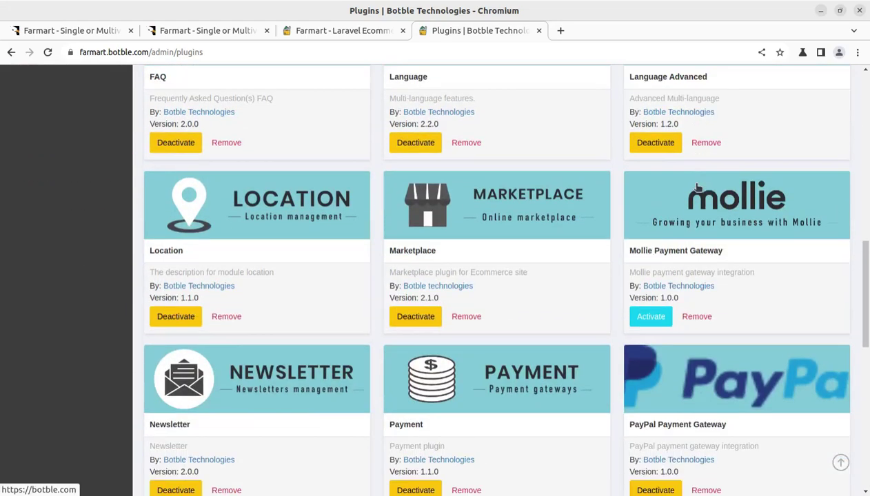
scroll(697, 187, down, 7)
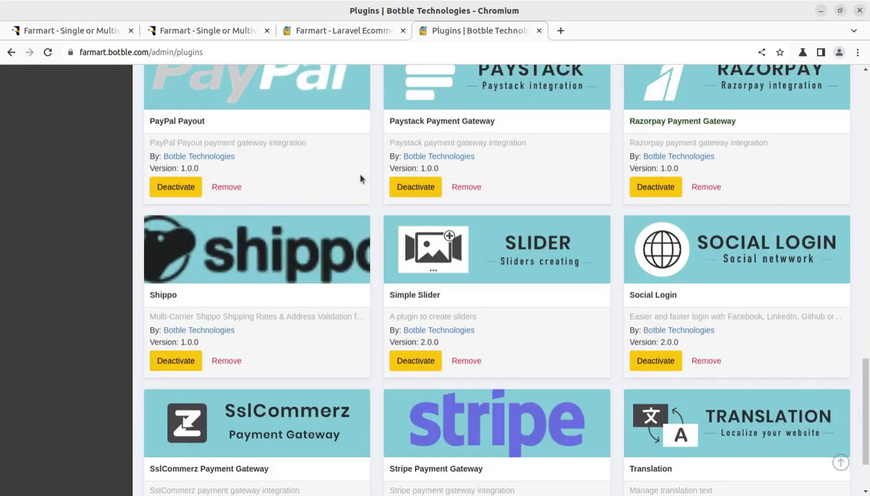
scroll(348, 177, up, 2)
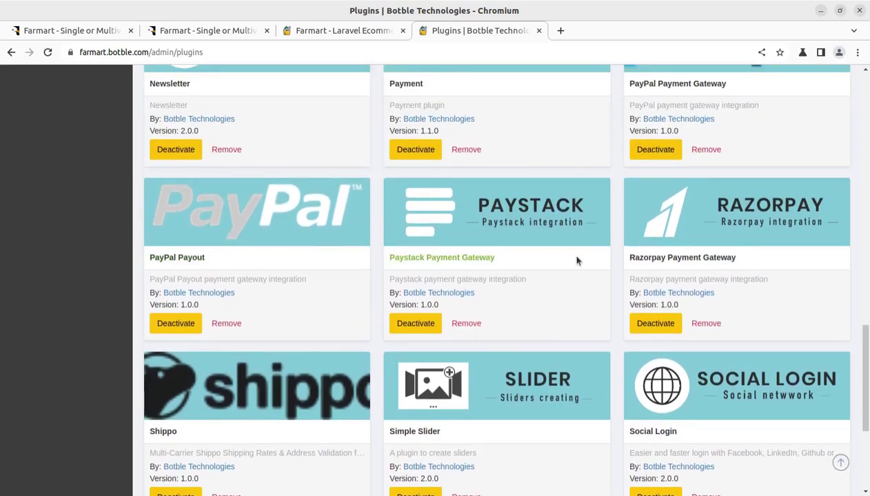
scroll(659, 206, down, 1)
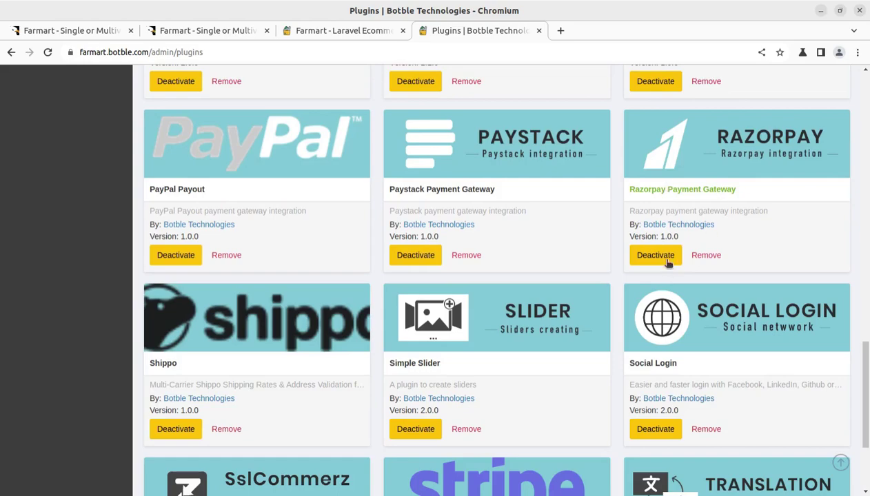
Step: Browse the remaining plugins through Shippo, SslCommerz, Stripe and Translation, and look back over the earlier ones from Backup to Language Advanced
scroll(590, 271, down, 2)
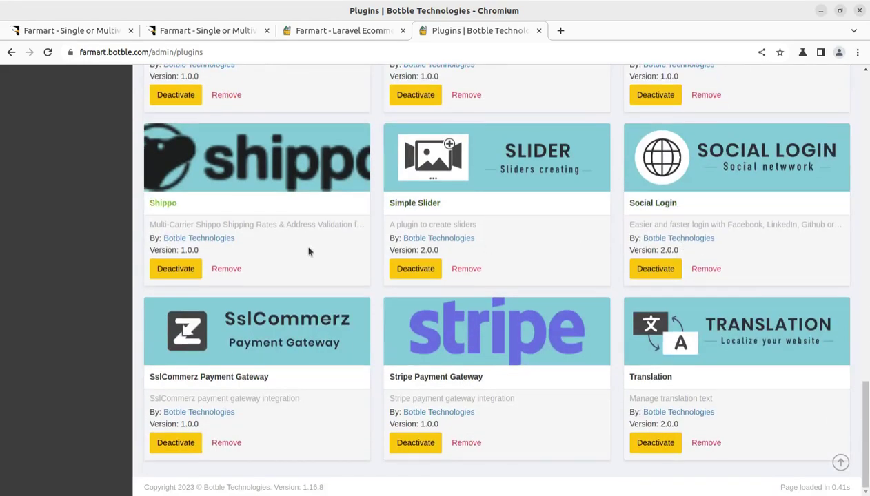
scroll(149, 276, up, 4)
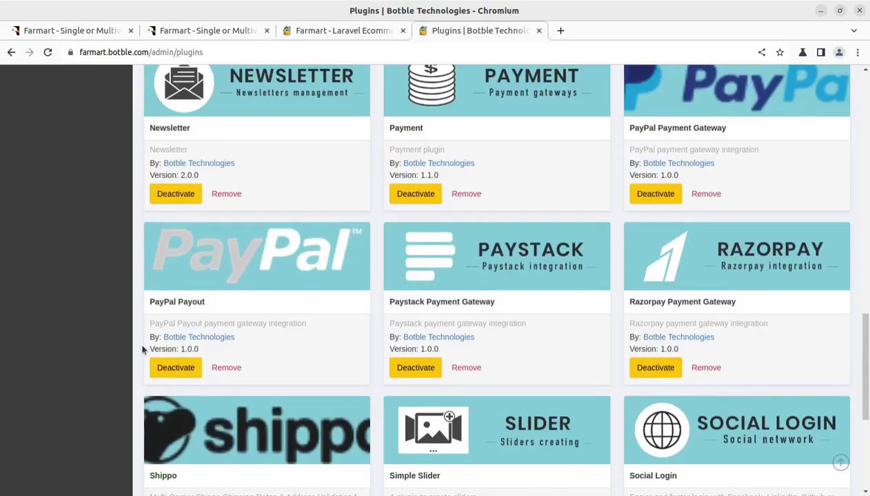
scroll(142, 348, up, 4)
scroll(252, 367, up, 4)
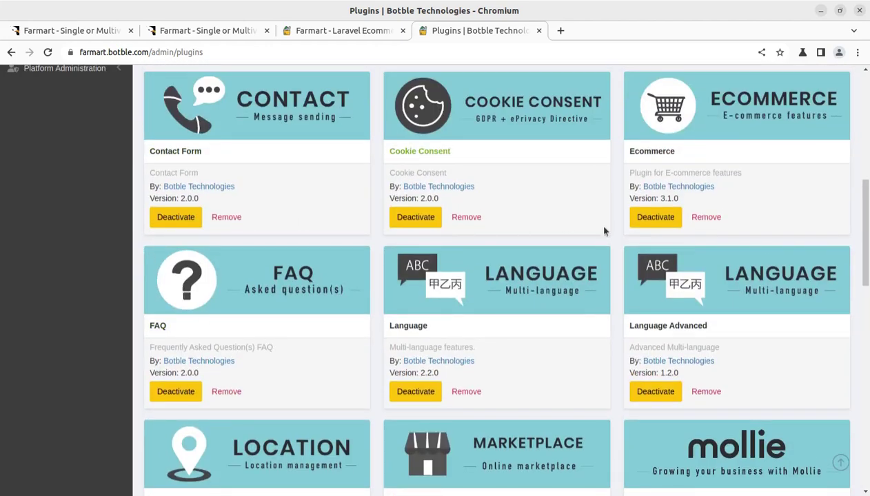
scroll(675, 200, up, 4)
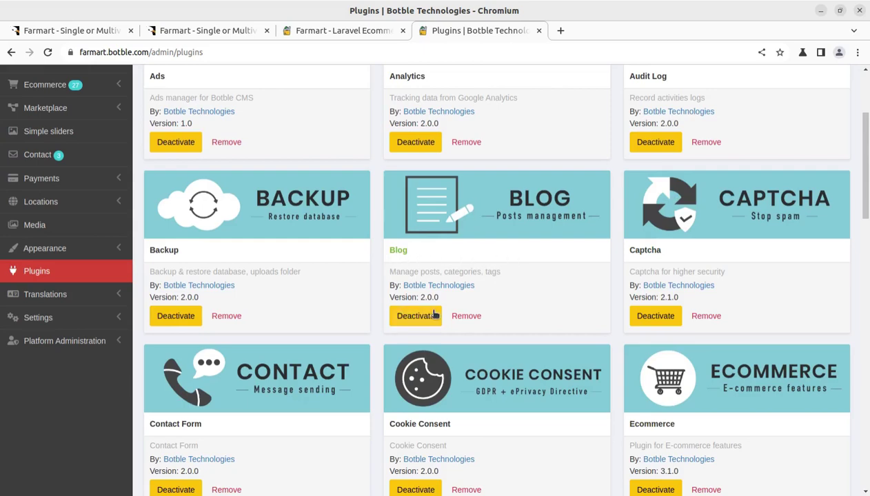
scroll(509, 277, up, 2)
scroll(475, 269, down, 5)
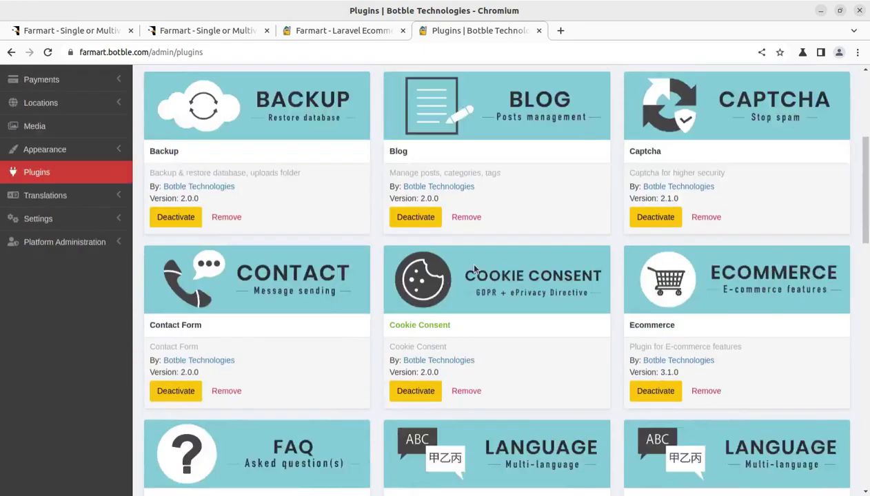
scroll(474, 269, down, 1)
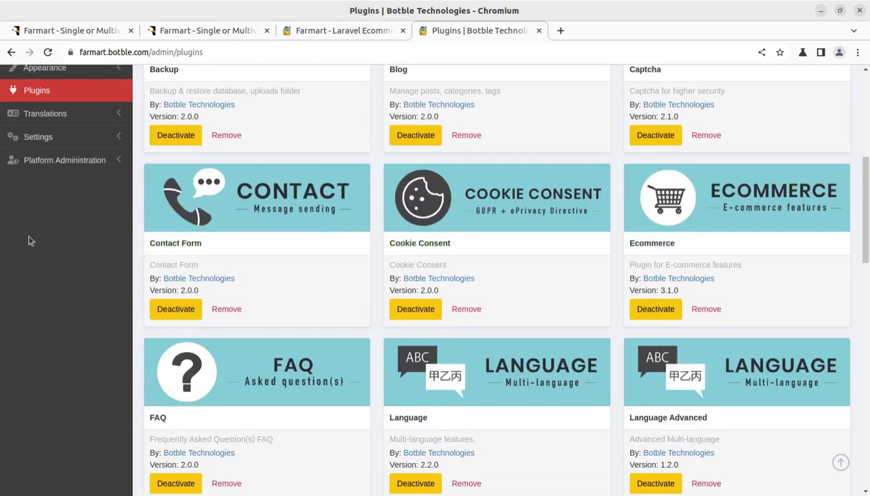
Step: Look over the Translations and Settings options, and view the license, site information and admin appearance sections of the General settings
click(47, 117)
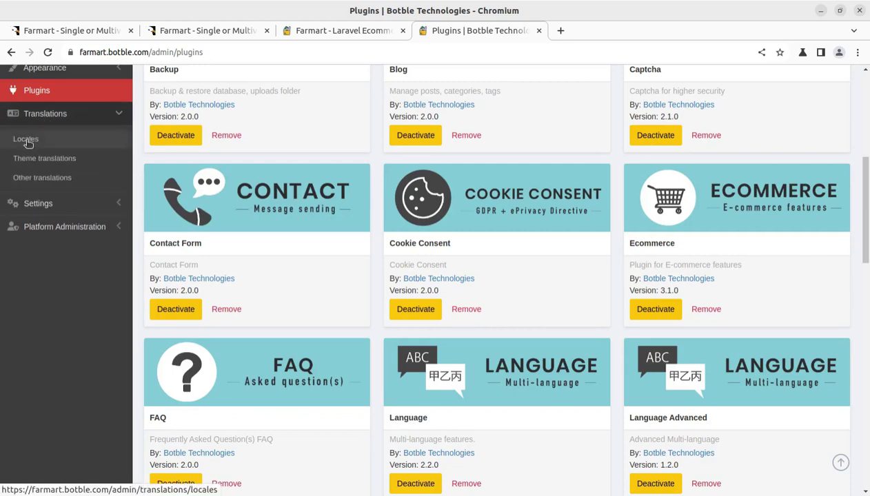
click(38, 205)
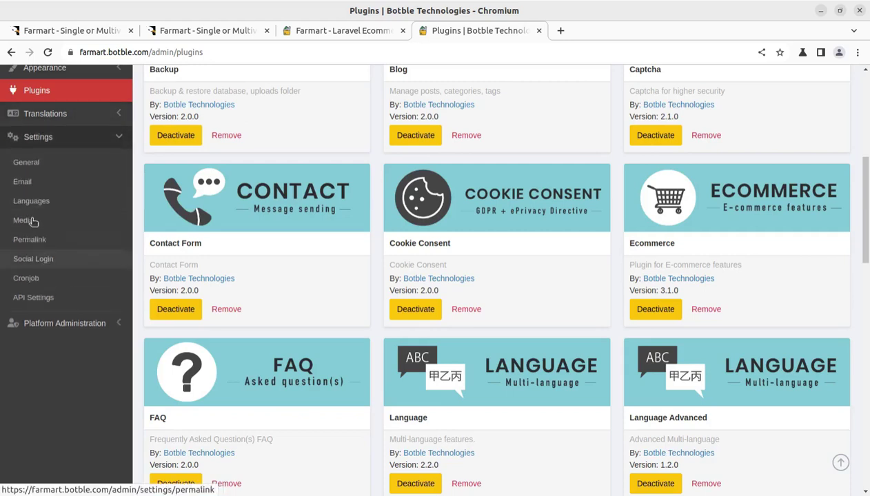
click(28, 164)
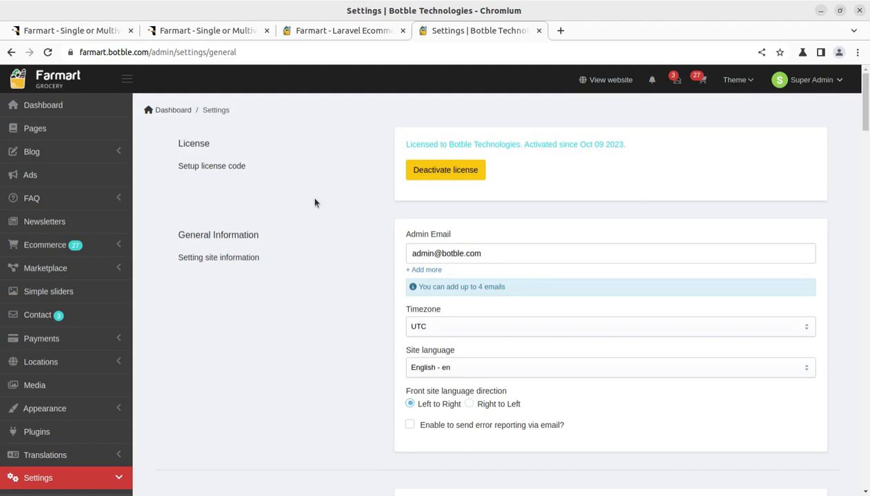
scroll(482, 196, down, 4)
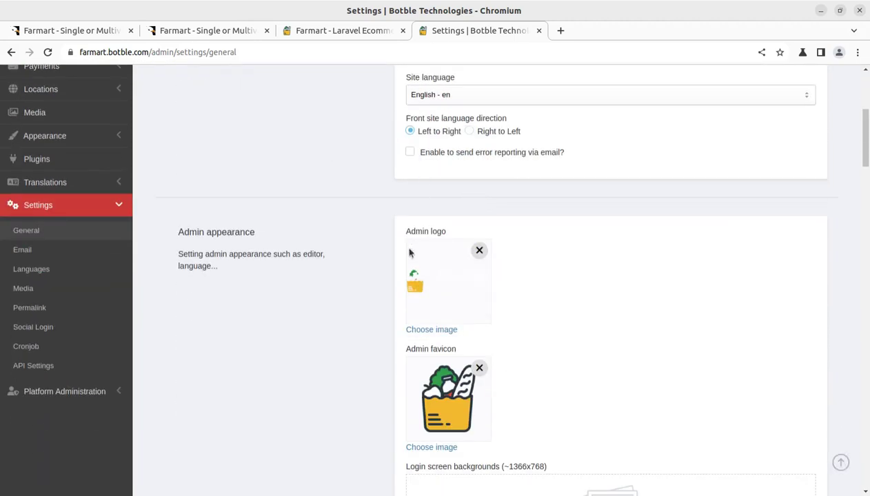
scroll(397, 207, down, 2)
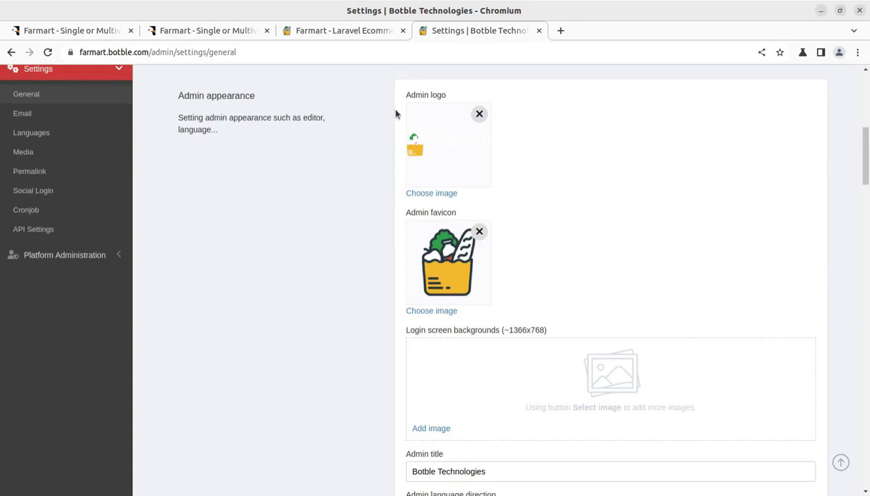
scroll(396, 114, down, 4)
scroll(99, 296, up, 5)
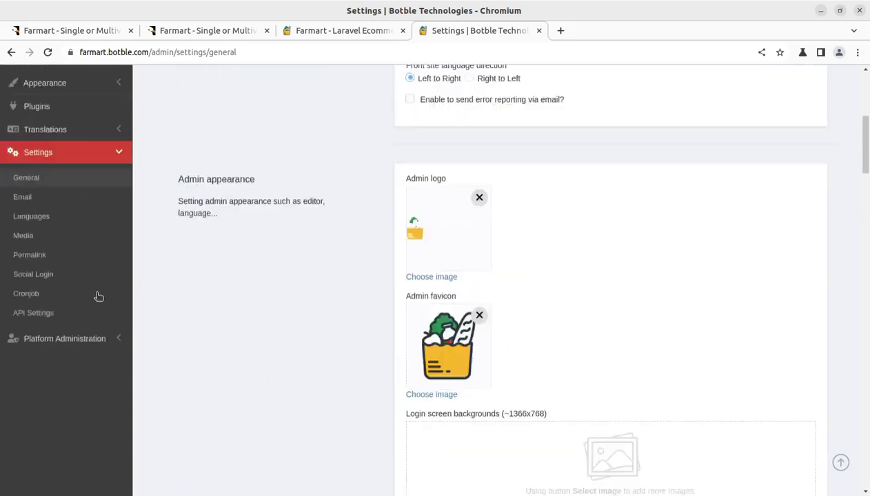
scroll(99, 296, up, 2)
Step: Open the Email settings, highlight the mailer domain, and view the theme, ACL and base email template sections
click(30, 332)
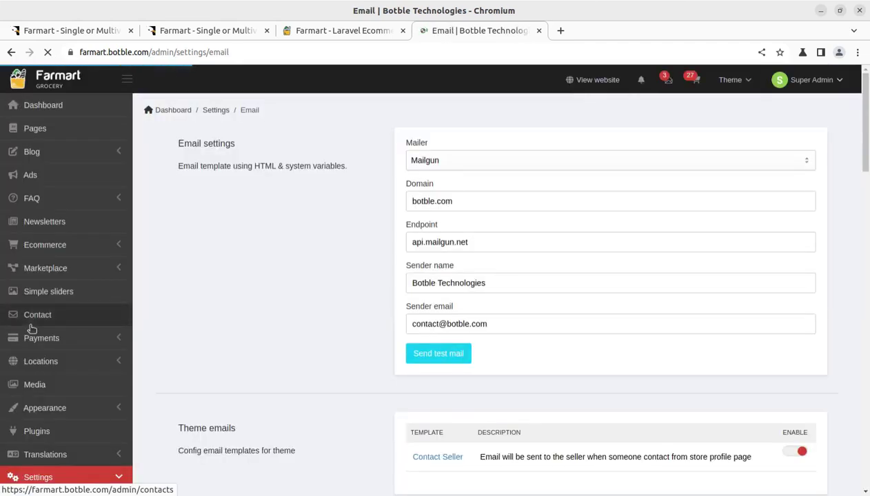
drag(471, 205, 388, 209)
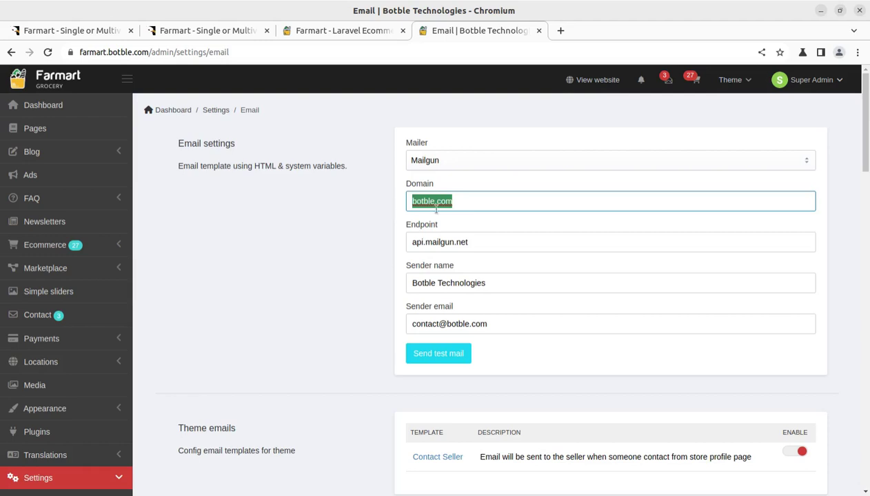
click(459, 201)
drag(459, 201, 400, 209)
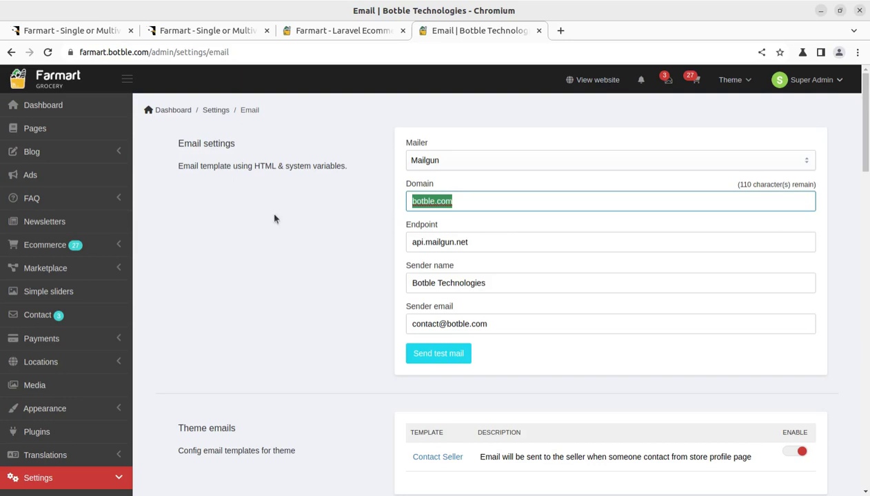
click(304, 219)
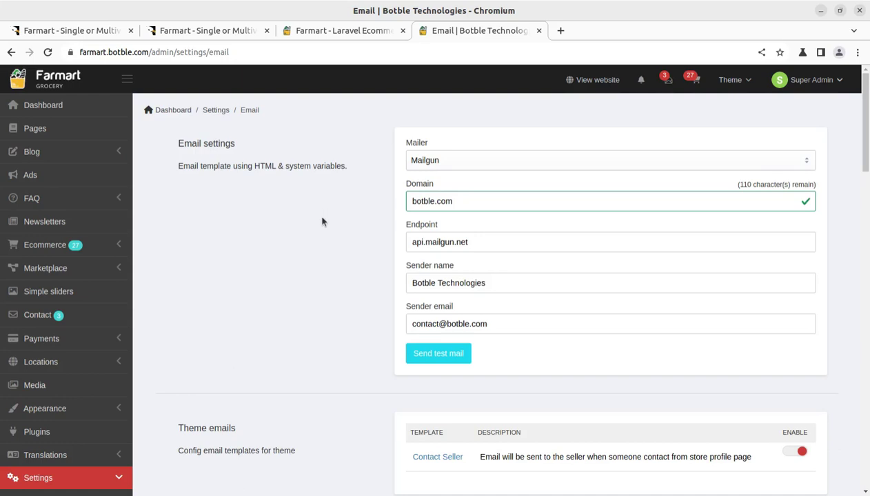
scroll(324, 239, down, 5)
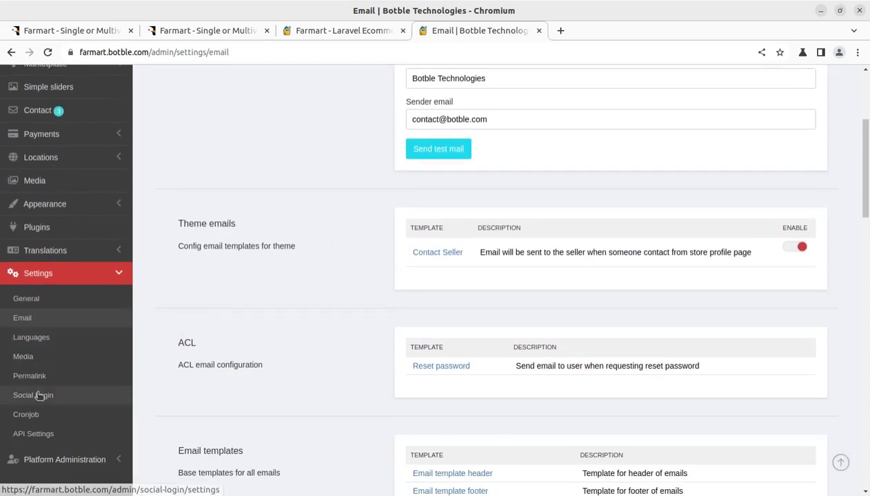
Step: View the Languages settings form, followed by the Permalink settings and their prefixes for pages, blog, products and stores
click(24, 338)
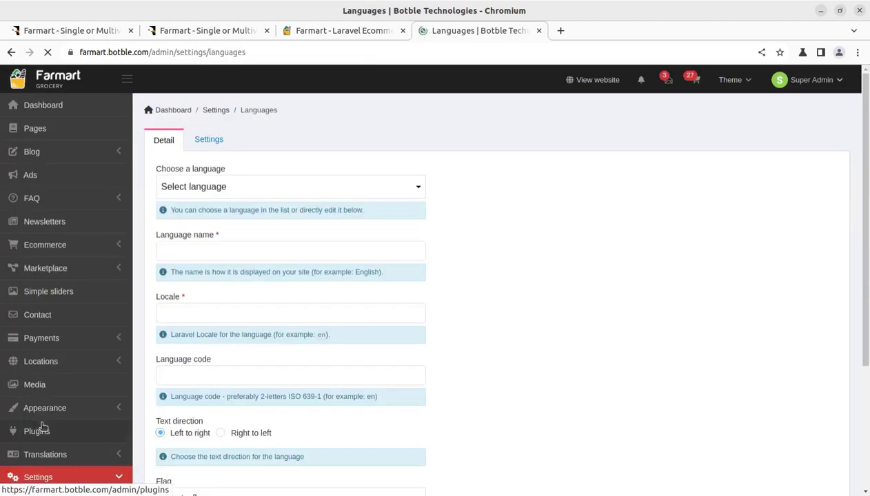
scroll(28, 383, down, 3)
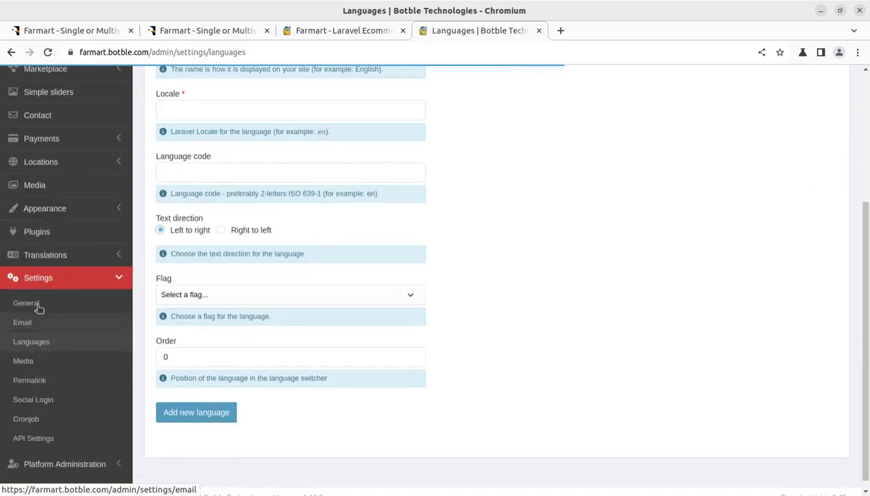
click(27, 377)
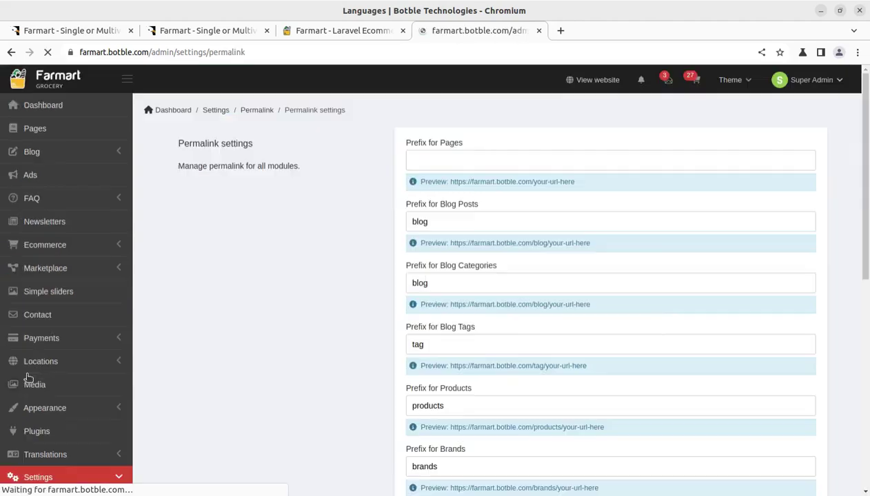
scroll(29, 380, down, 5)
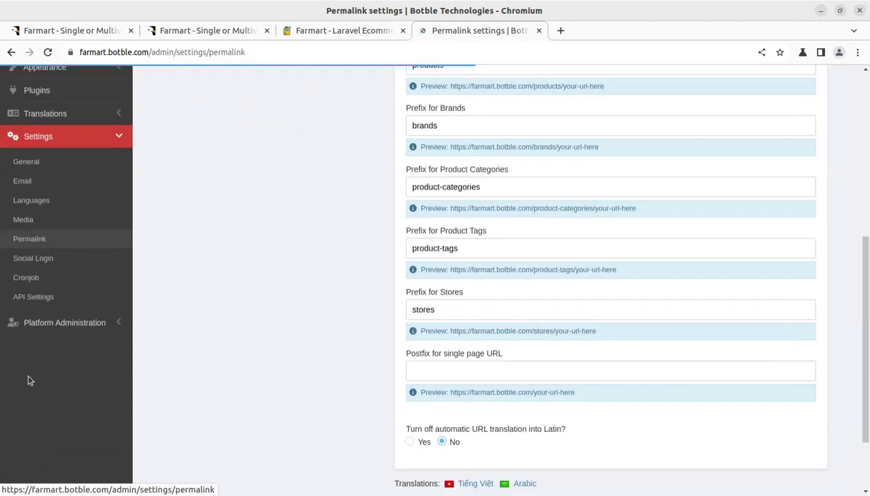
Step: Open the Cronjob settings to view the setup instructions, and return to the admin Dashboard
click(32, 279)
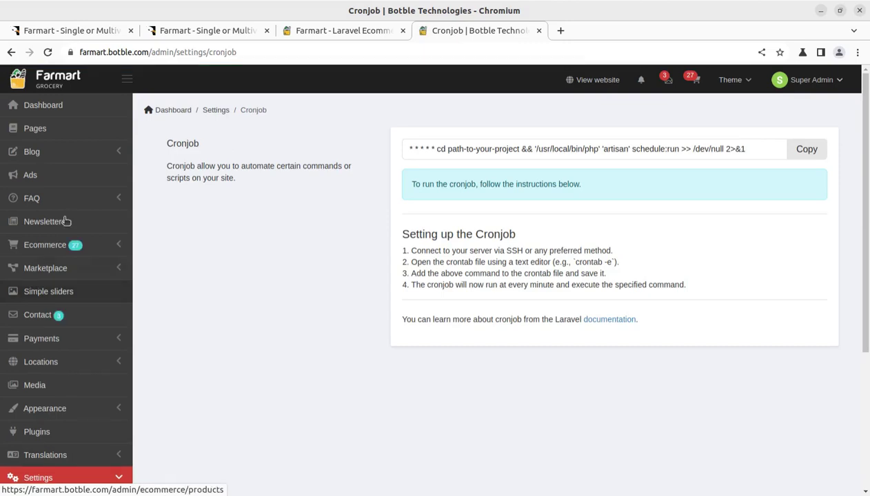
click(31, 112)
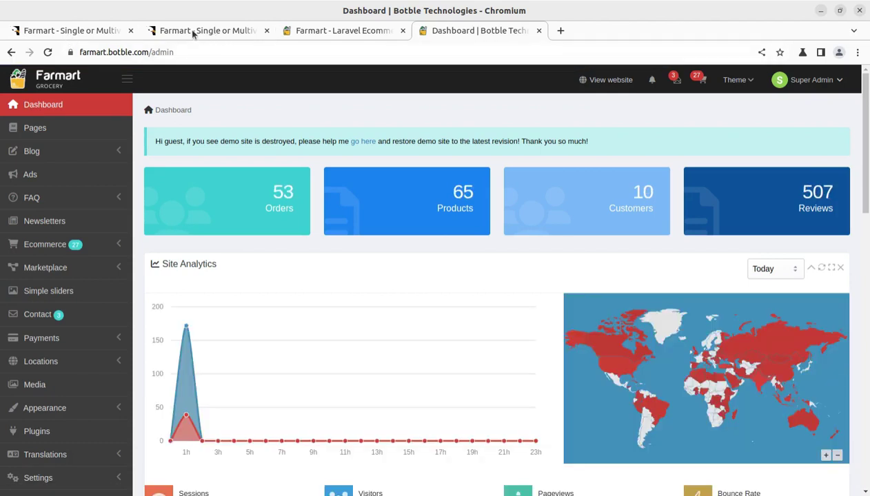
Step: Switch to the CodeCanyon item page, highlight "Single or Multivendor Laravel eCommerce System" in the title, and look through the description and demo details
click(52, 32)
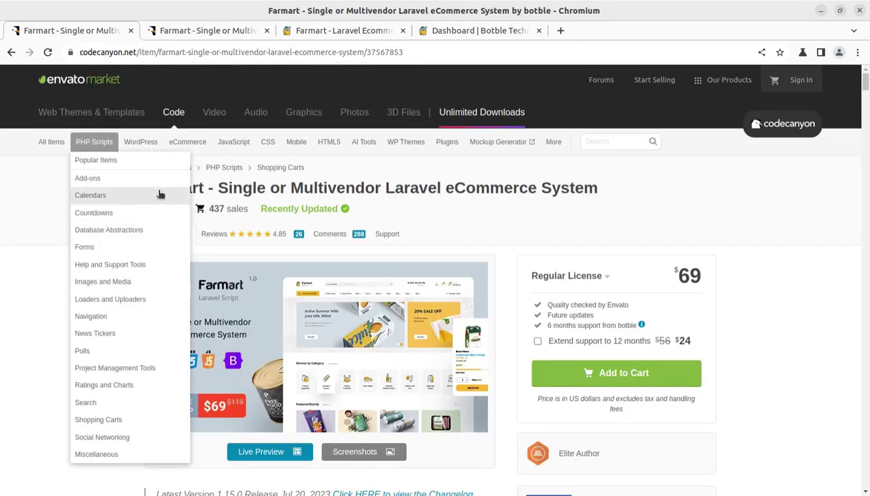
drag(144, 188, 599, 193)
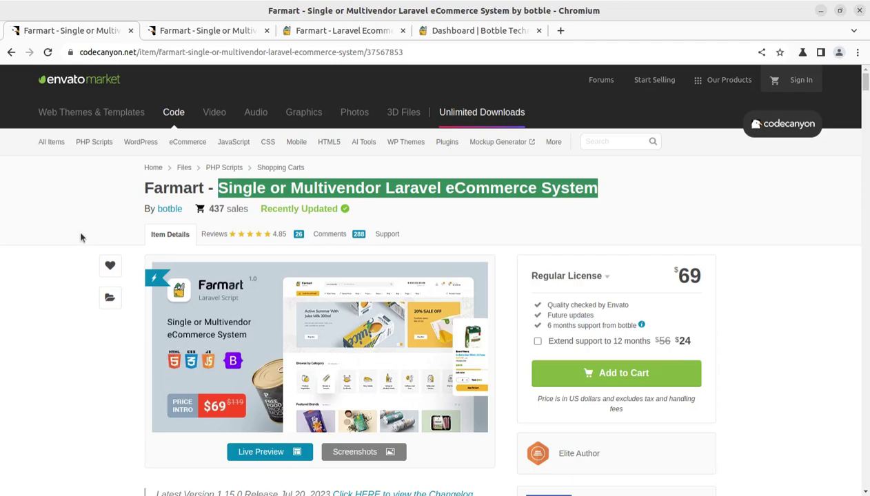
scroll(80, 238, down, 10)
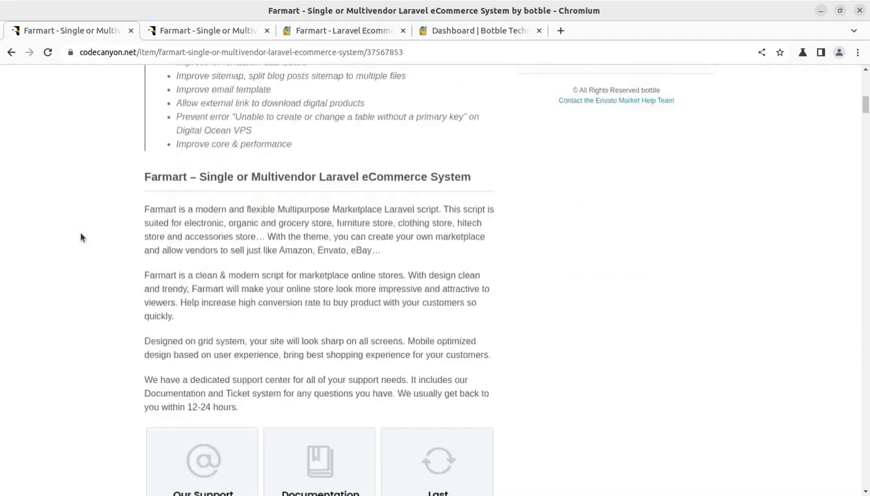
scroll(81, 238, down, 14)
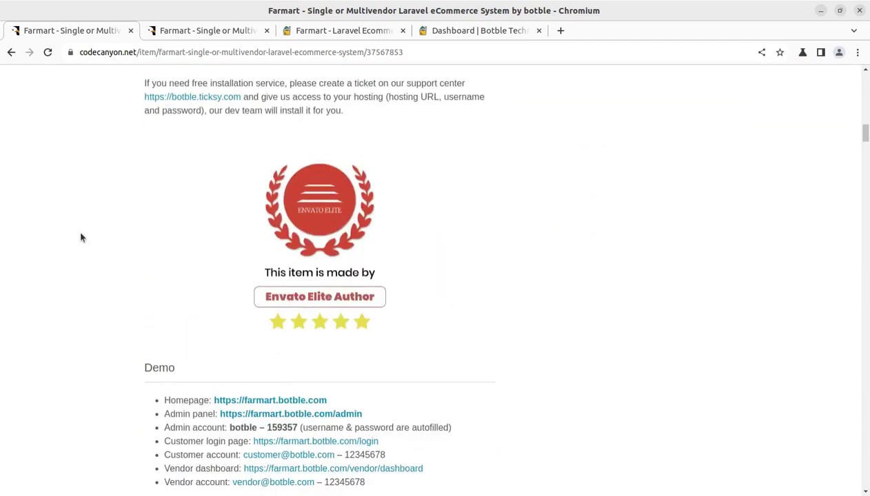
scroll(81, 238, up, 20)
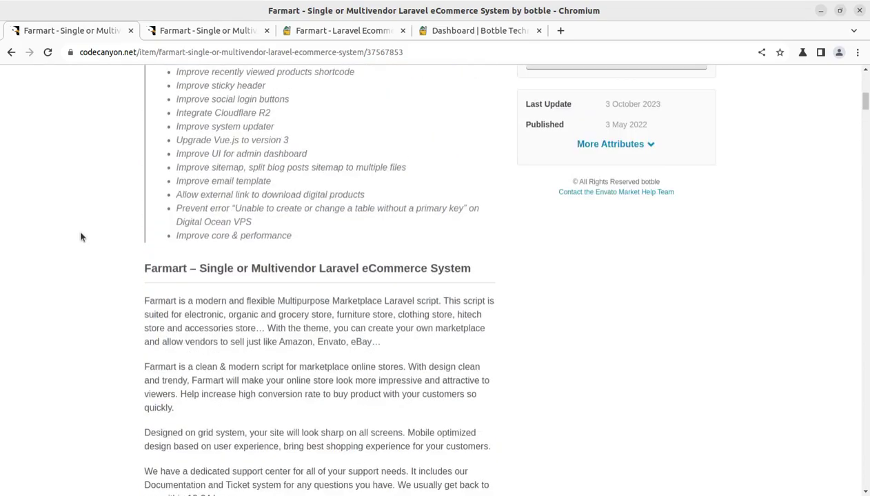
scroll(81, 237, up, 2)
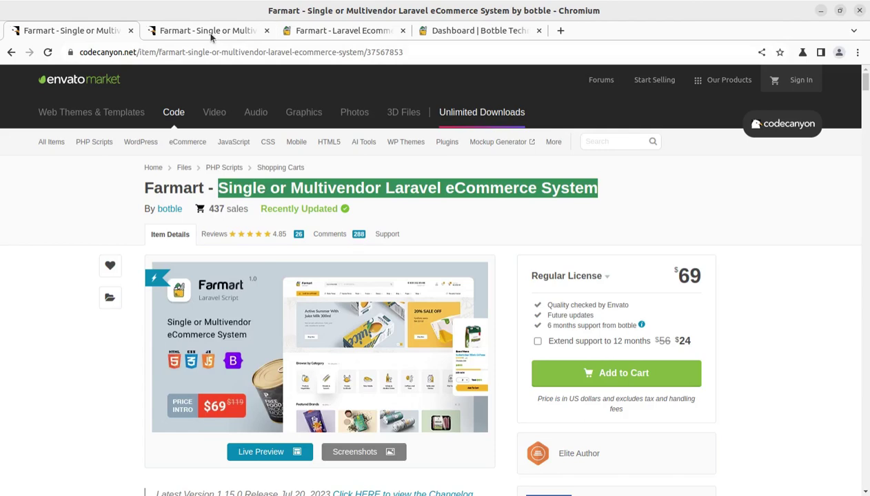
Step: Switch to the Farmart storefront's customer account and view the Overview page with its saved addresses
mouse_move(210, 37)
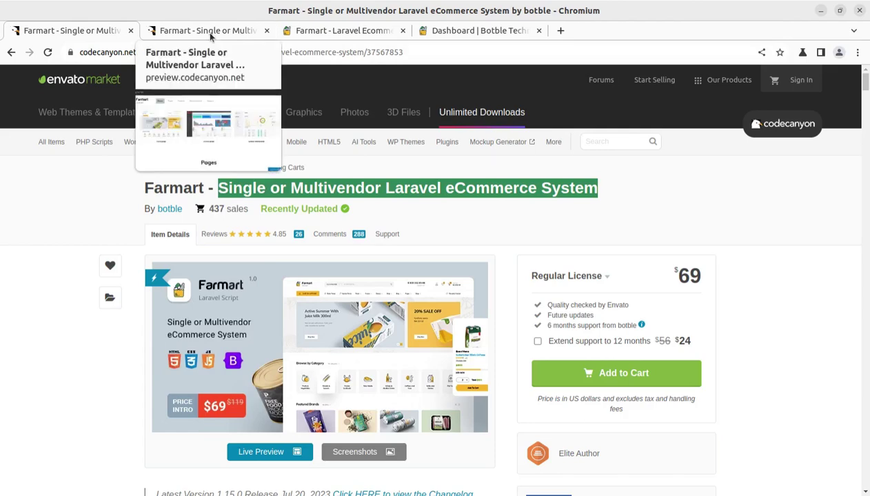
click(354, 38)
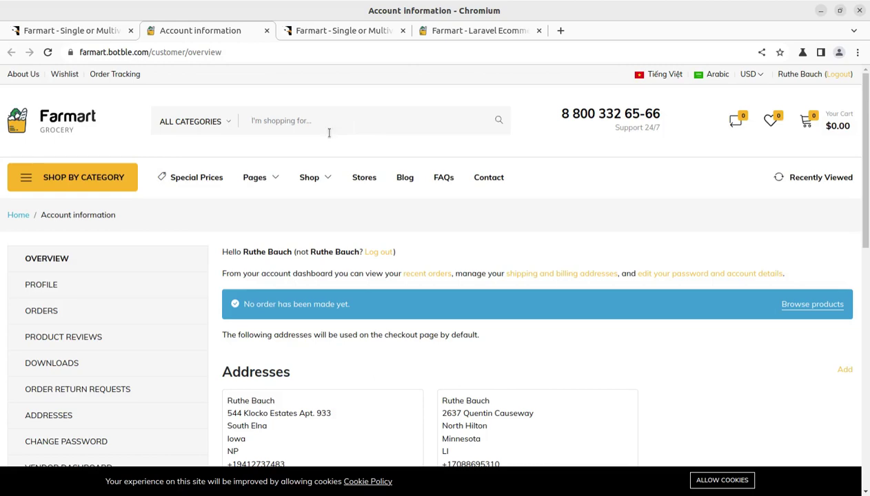
click(52, 264)
scroll(52, 264, down, 5)
scroll(267, 285, up, 5)
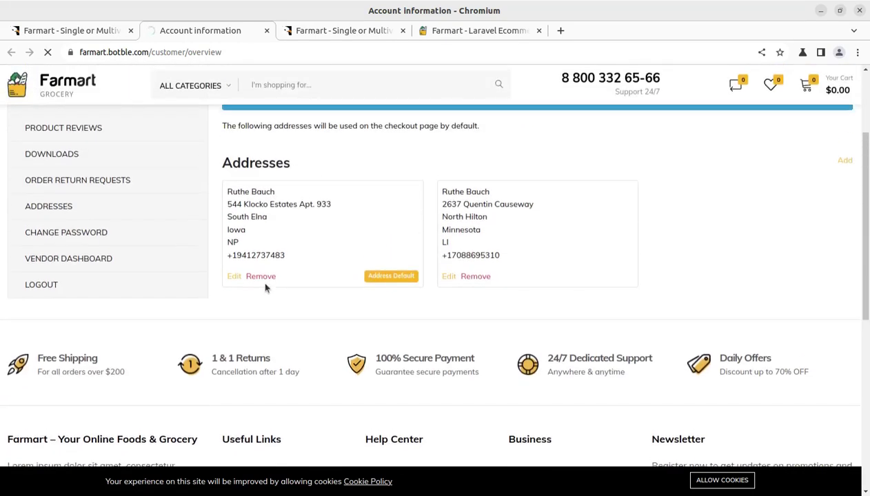
Step: Open the customer account's Profile, Orders and Product Reviews pages in turn
click(55, 288)
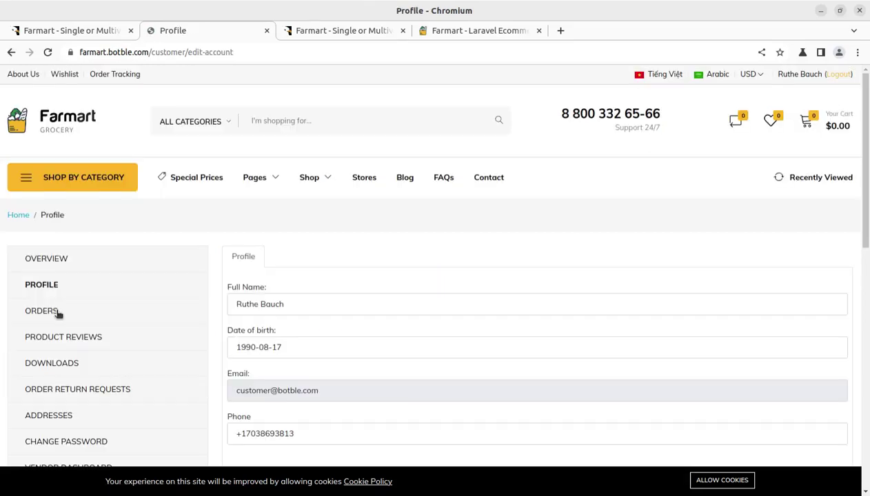
click(51, 313)
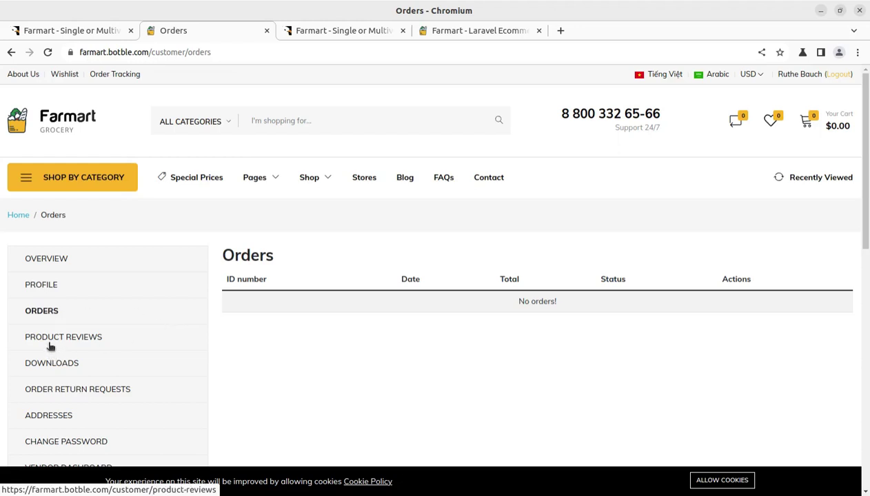
click(49, 346)
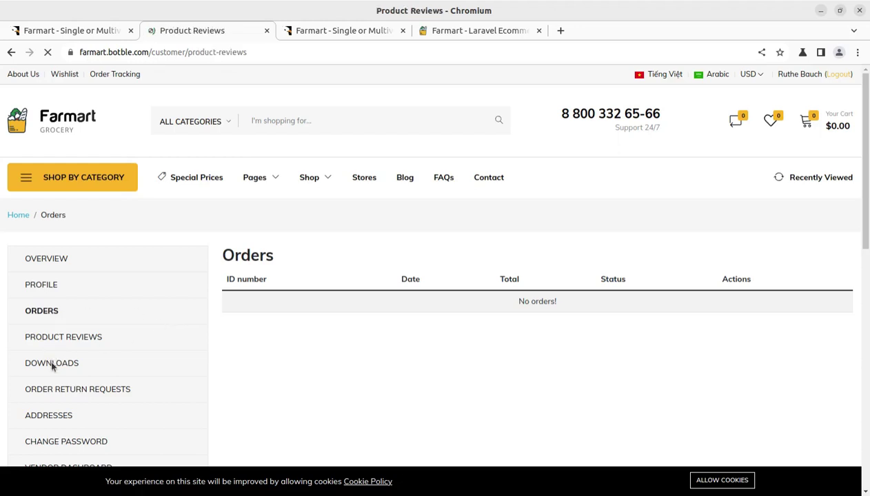
Step: Open the customer account's Downloads, Order Return Requests, Addresses and Change Password pages in turn
click(52, 365)
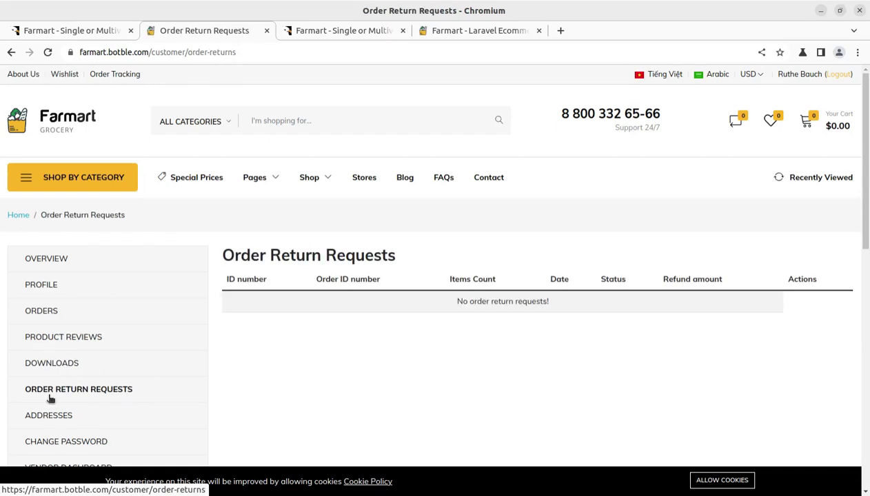
scroll(48, 398, down, 3)
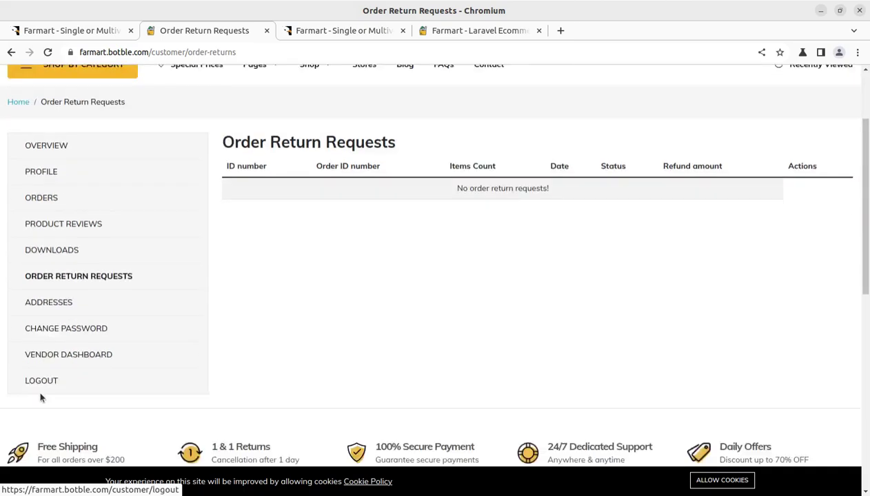
click(33, 211)
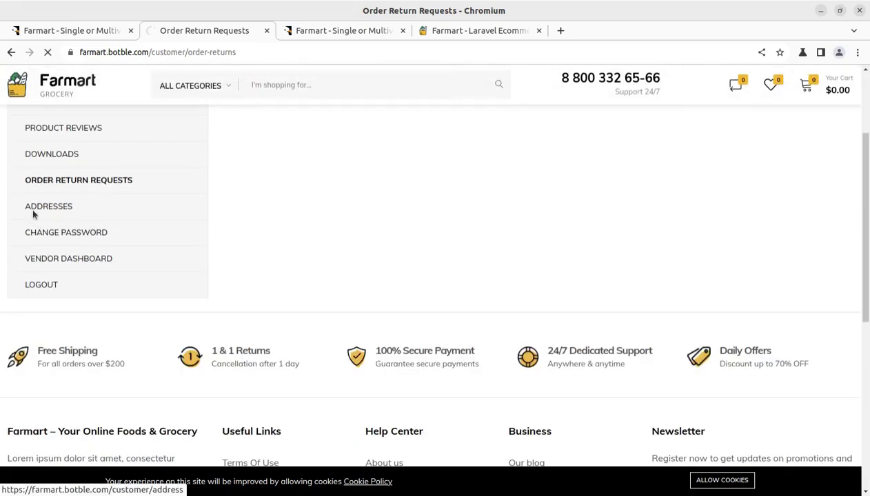
scroll(120, 278, down, 4)
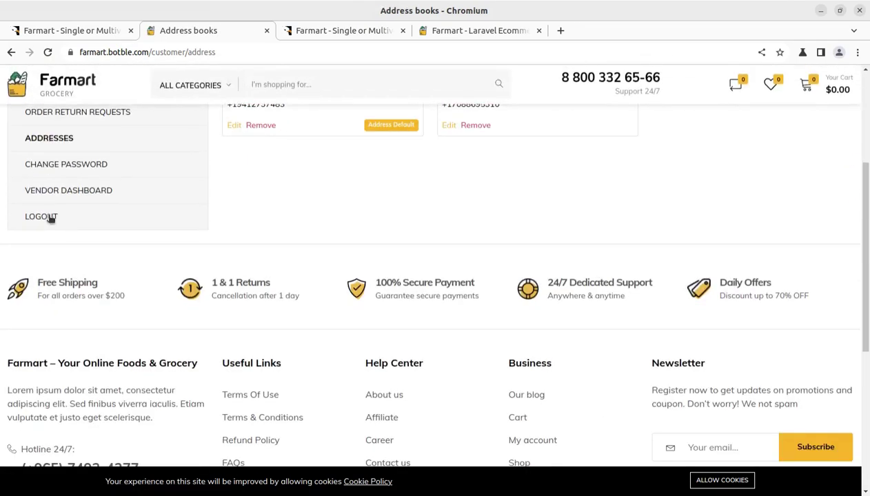
click(38, 169)
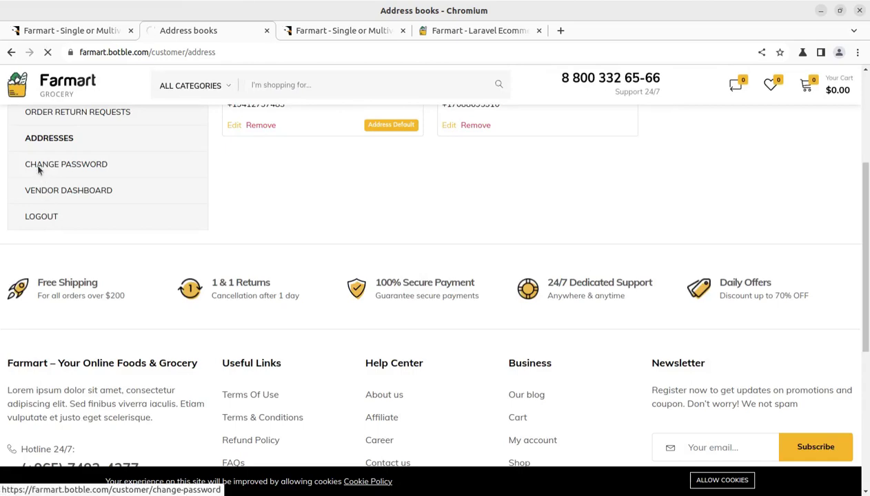
Step: Open the Vendor Dashboard from the customer account and look over its sales reports, earnings, statistics and recent orders
scroll(78, 343, down, 3)
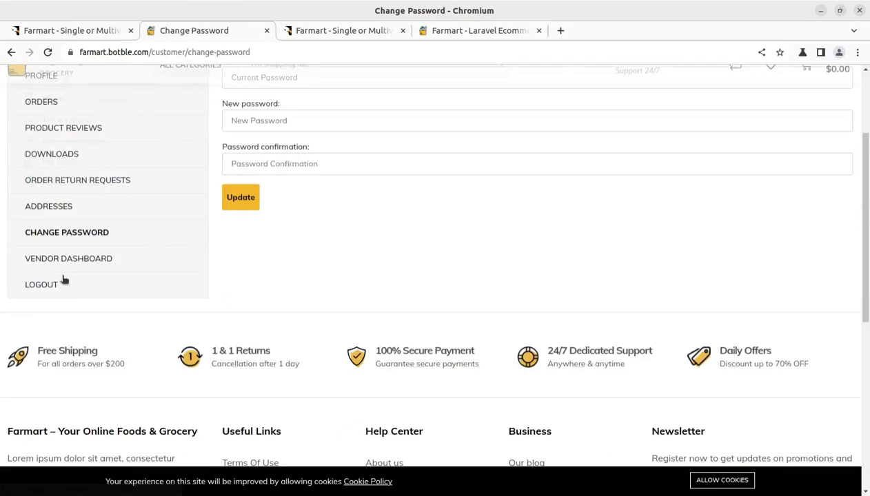
click(55, 267)
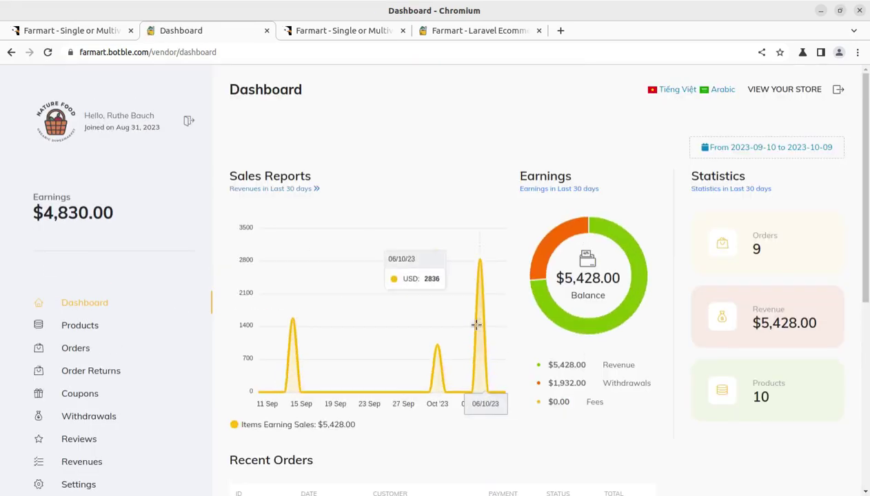
scroll(344, 215, down, 5)
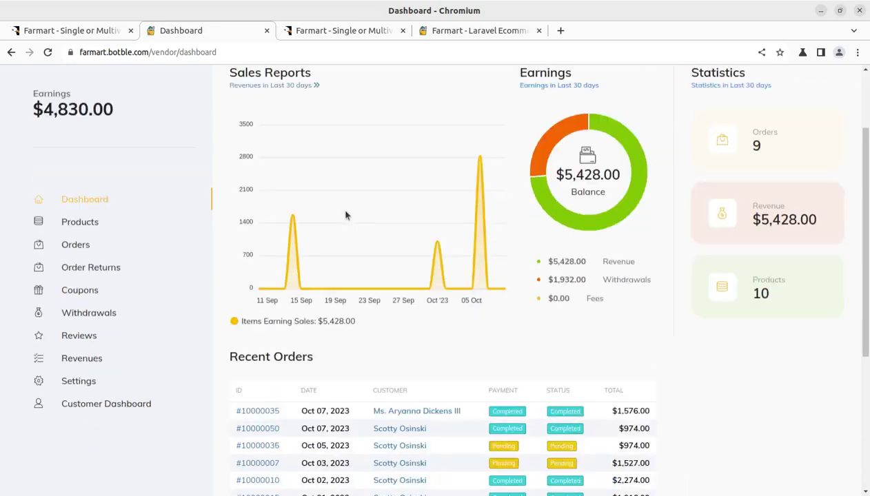
scroll(345, 216, up, 5)
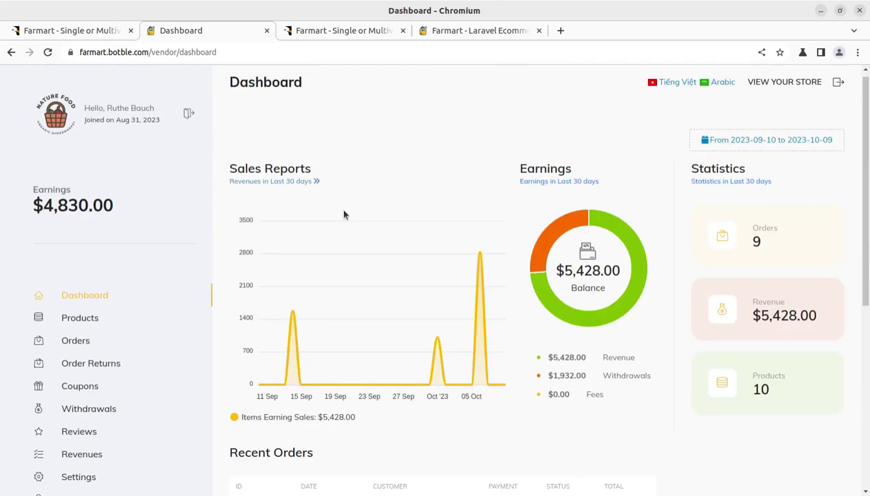
Step: View the vendor's Products list briefly, and return to the vendor Dashboard to review the sales chart and the full Recent Orders table
click(77, 318)
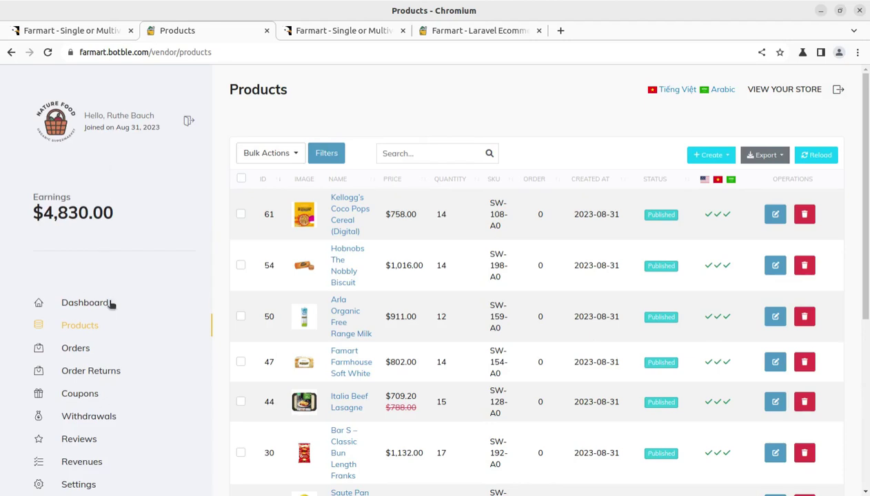
click(89, 310)
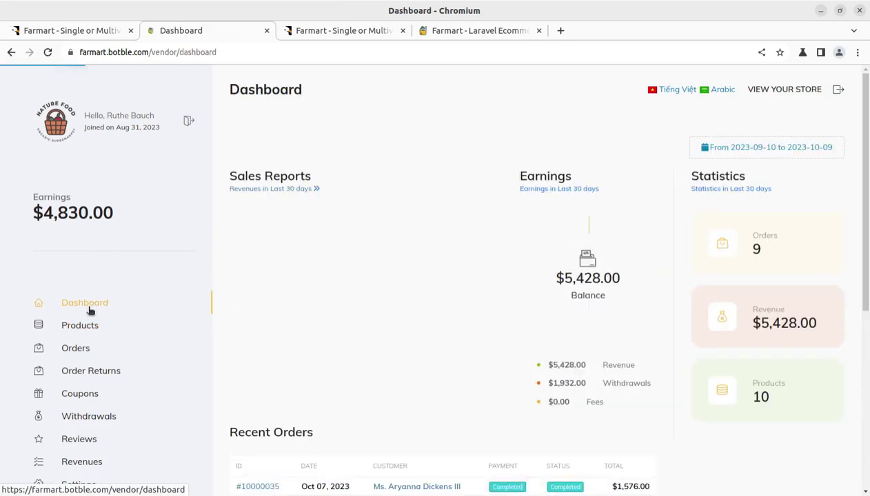
scroll(497, 244, down, 2)
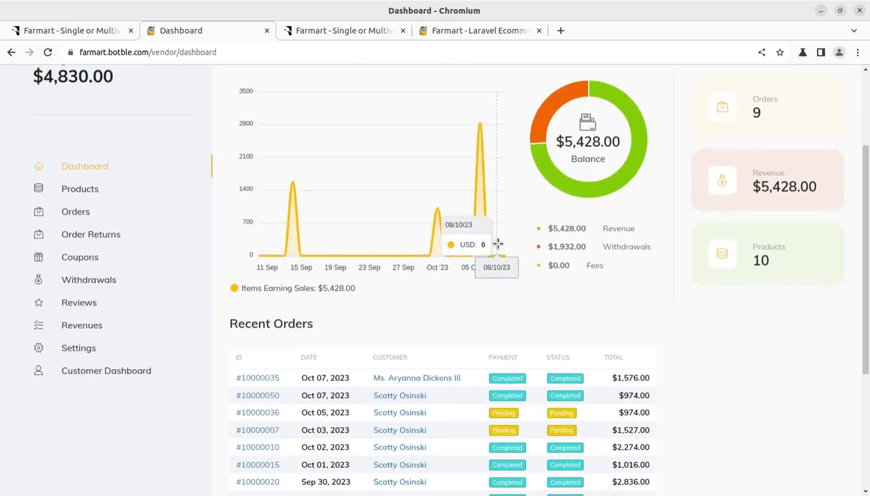
scroll(497, 244, down, 1)
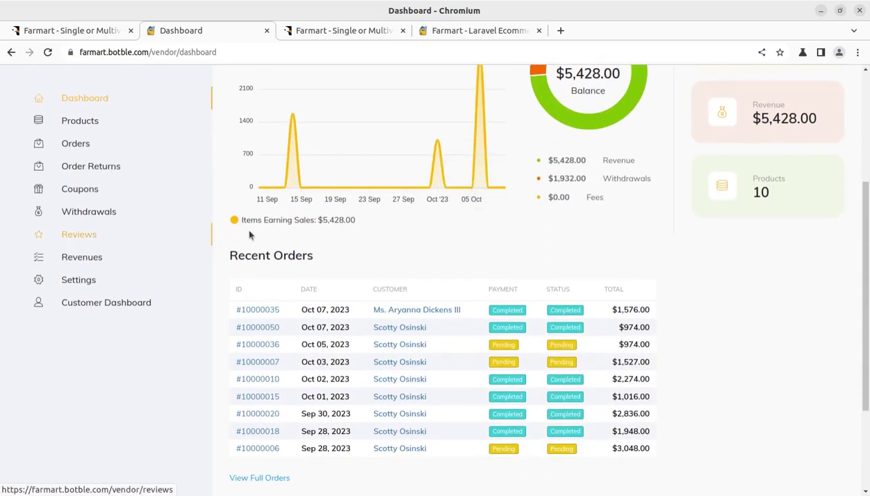
scroll(226, 233, up, 3)
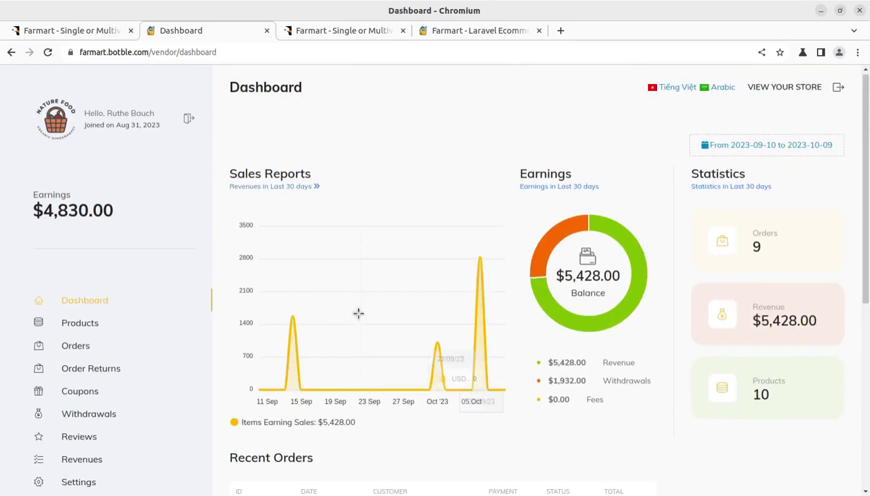
Step: Open the vendor panel's Products, Orders, Order Returns and Coupons pages in turn
click(88, 330)
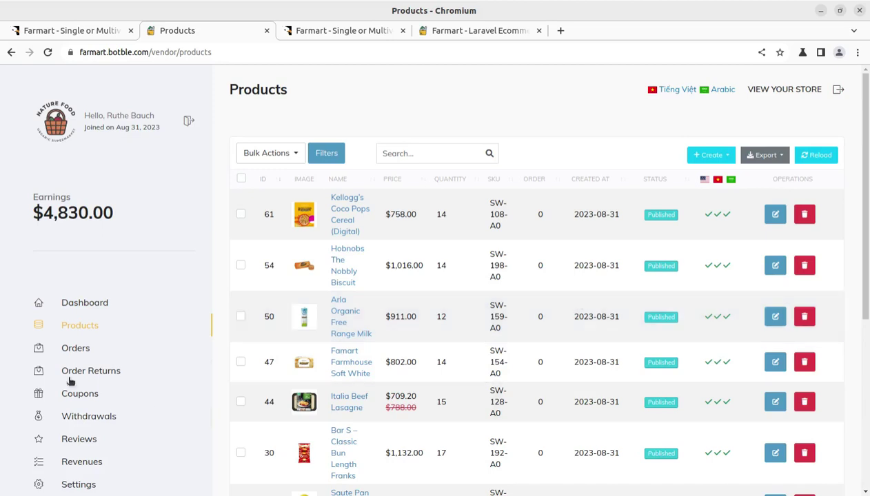
click(66, 354)
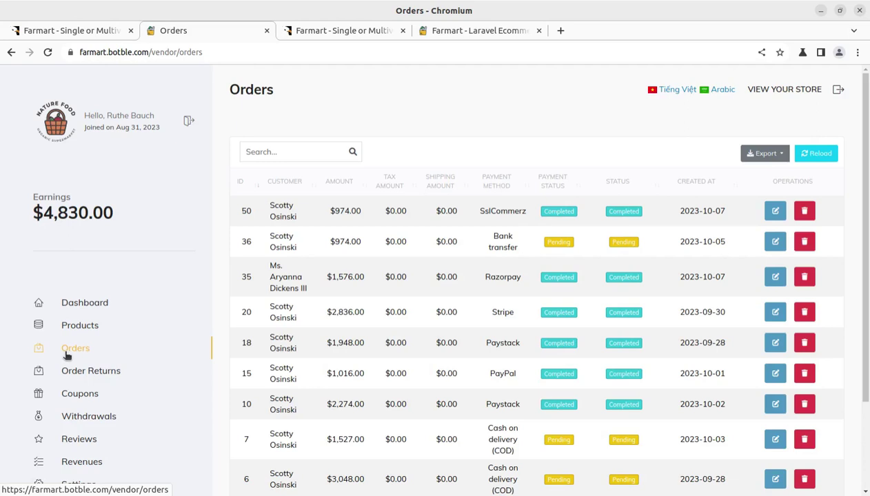
click(87, 370)
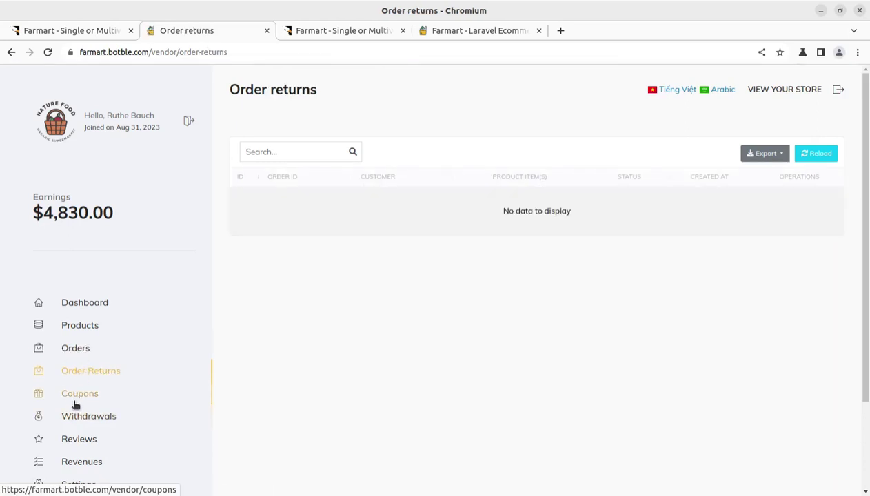
click(77, 396)
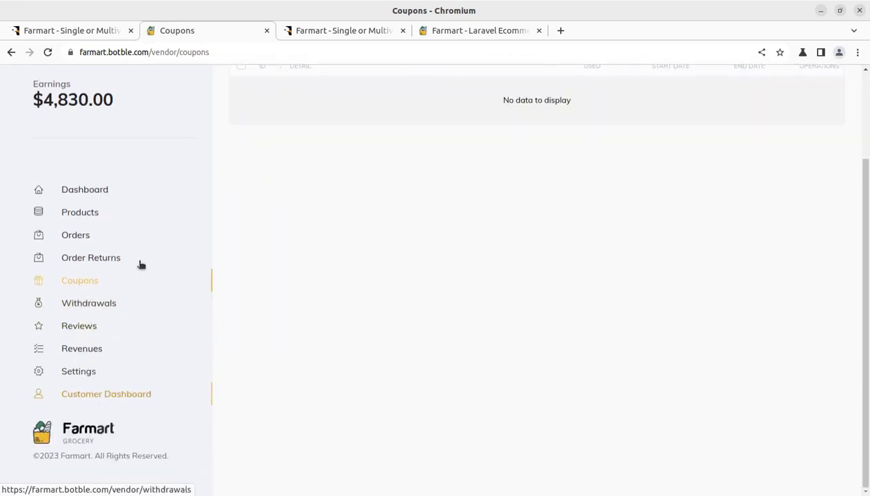
scroll(146, 202, up, 3)
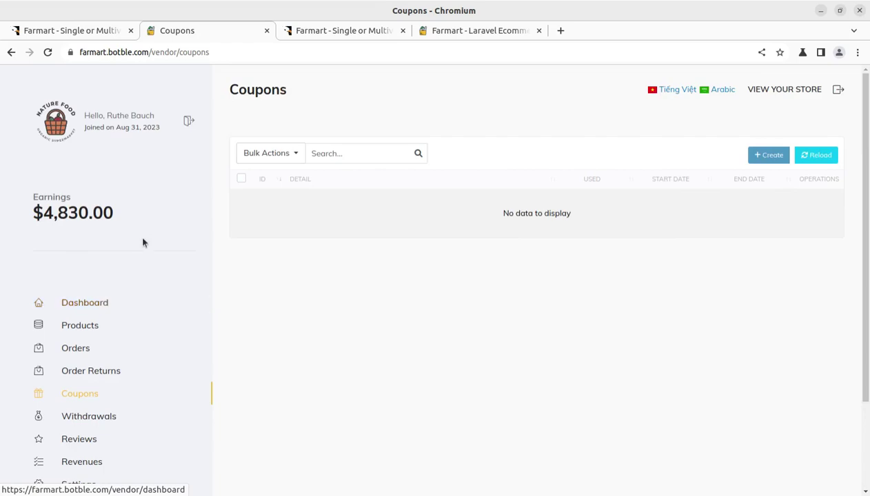
Step: Switch to the Farmart storefront homepage and look over its banners, categories and Top Saver Today offers
click(344, 36)
click(457, 32)
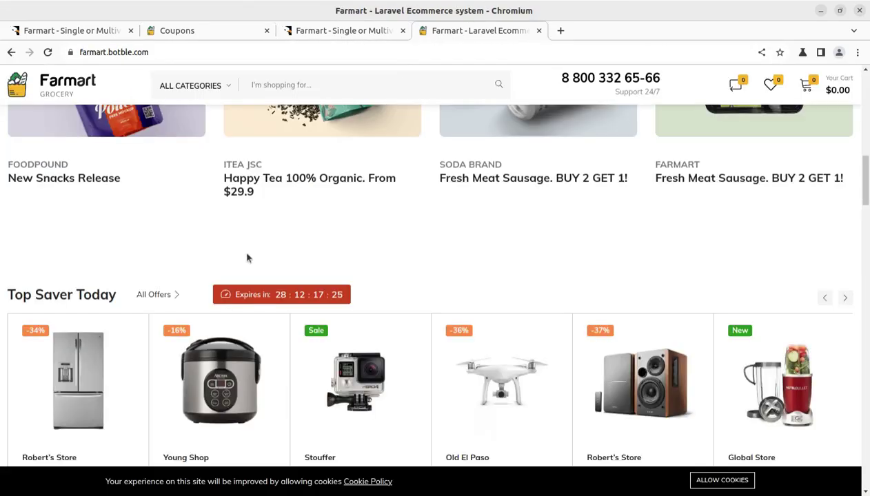
scroll(245, 251, up, 10)
scroll(269, 192, down, 10)
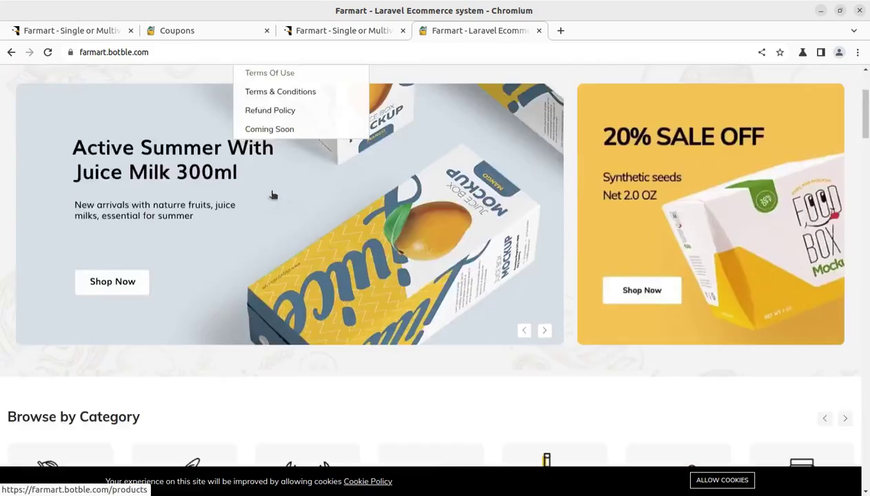
scroll(533, 237, down, 1)
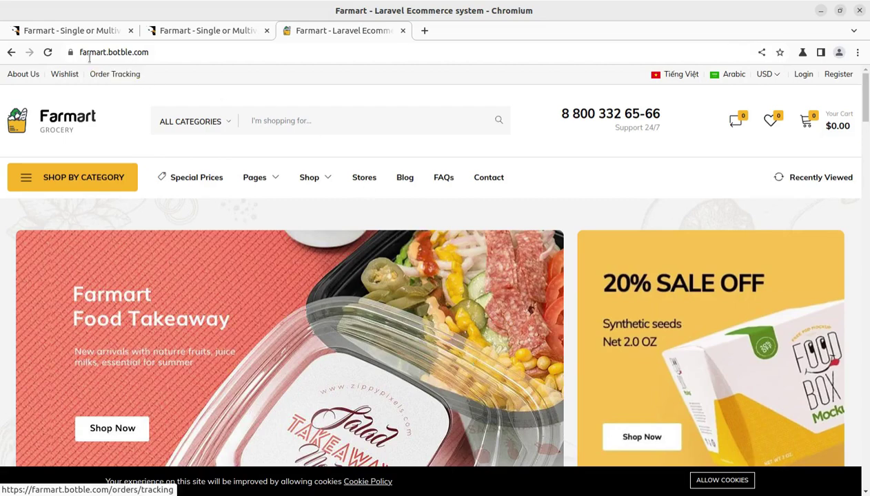
Step: Switch to the CodeCanyon item page and review the Farmart listing's license price, changelog and product description
click(82, 31)
click(631, 132)
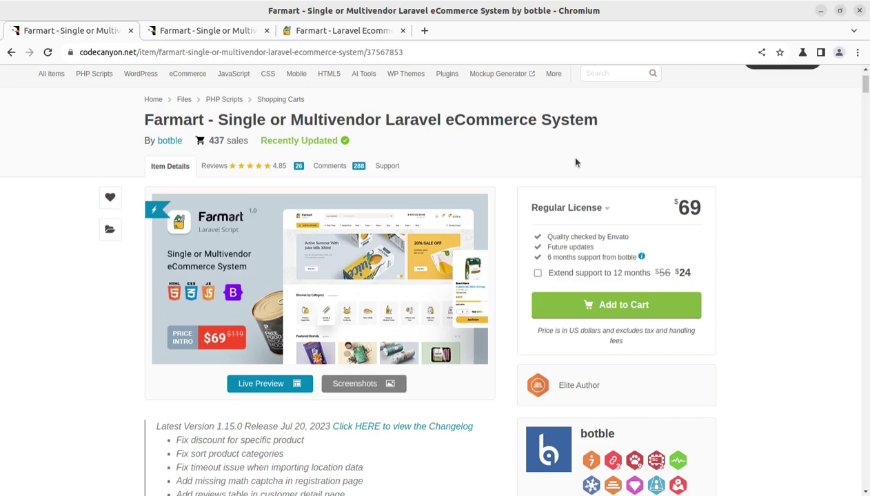
scroll(453, 293, down, 3)
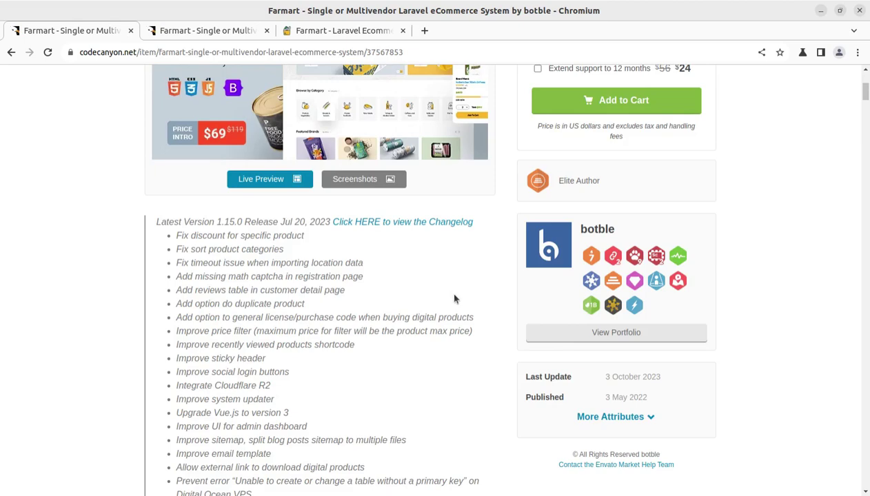
scroll(455, 299, down, 6)
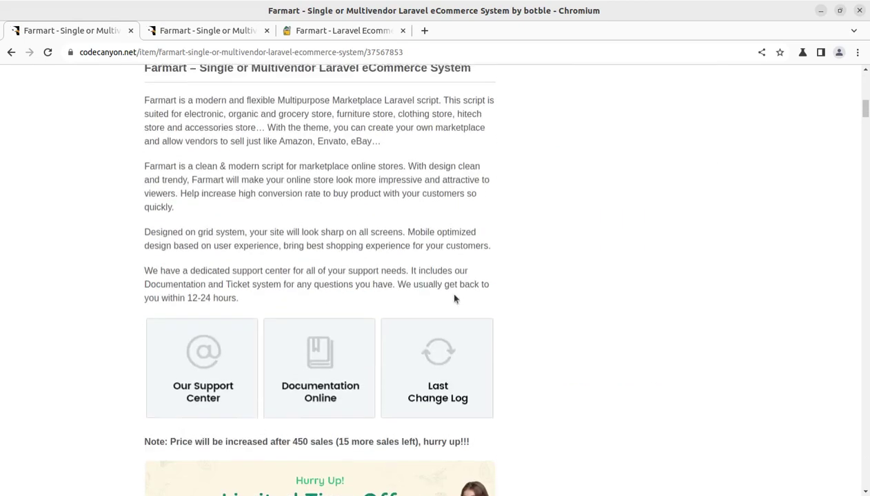
scroll(454, 299, up, 4)
scroll(454, 299, up, 5)
scroll(454, 299, up, 3)
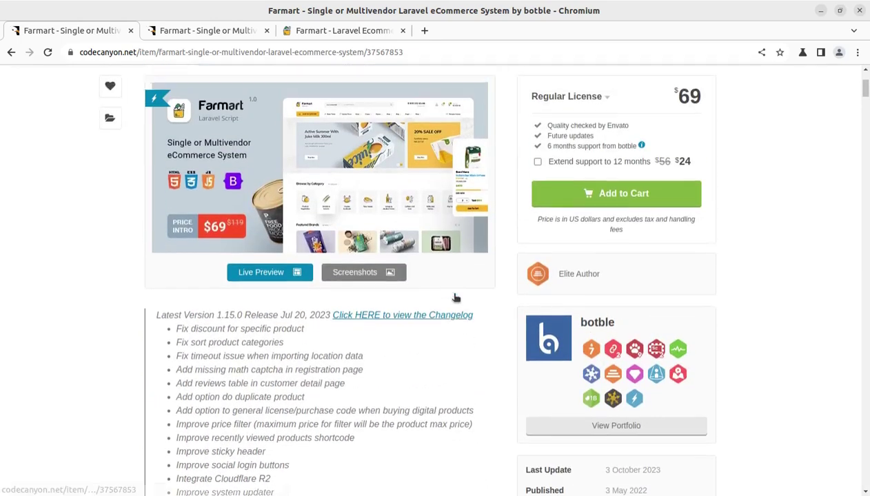